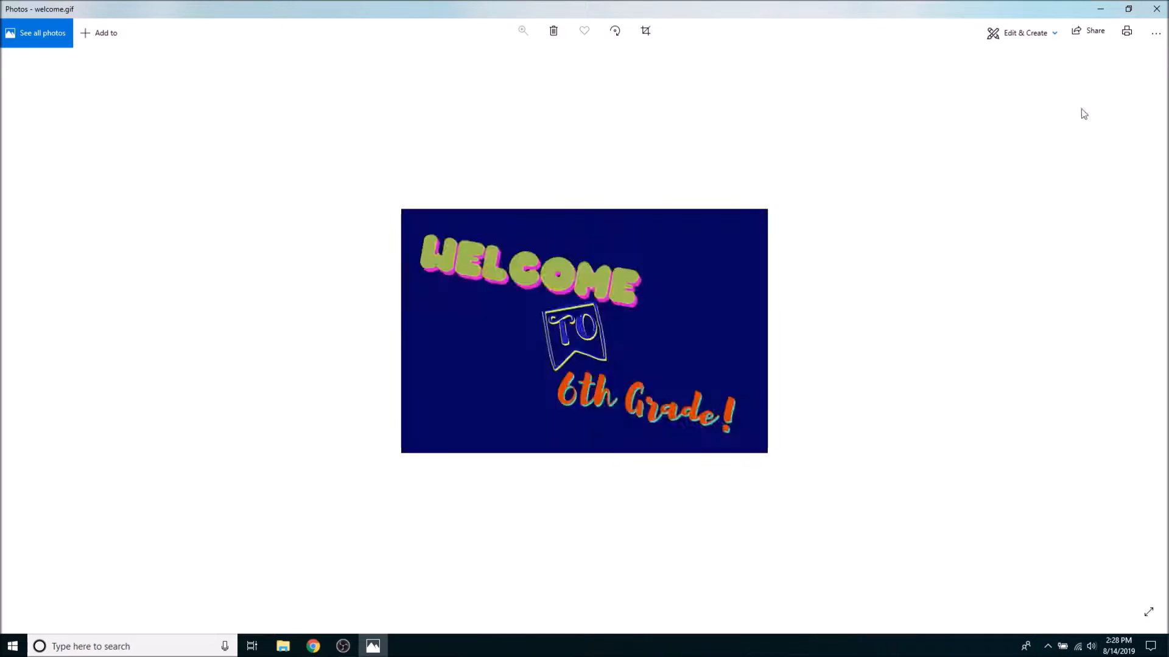
# - Close the welcome.gif preview, switch to Picfont in Chrome and create a blank 600 x 400 px picture without the example text
pyautogui.click(1157, 9)
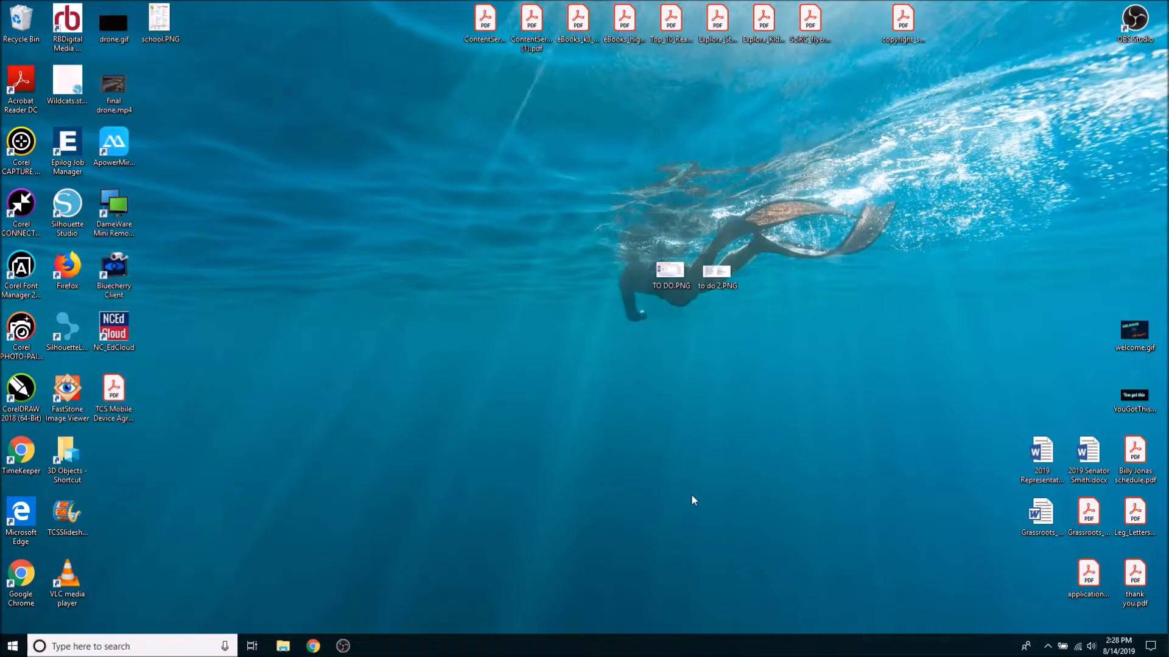
pyautogui.click(313, 646)
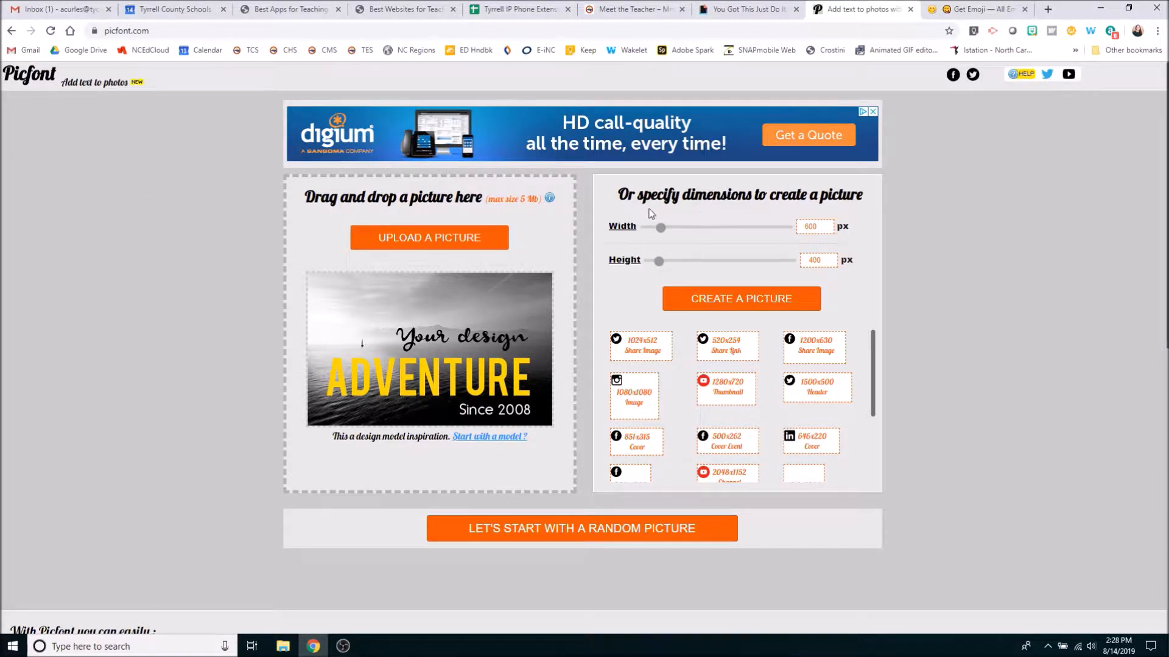
pyautogui.click(751, 305)
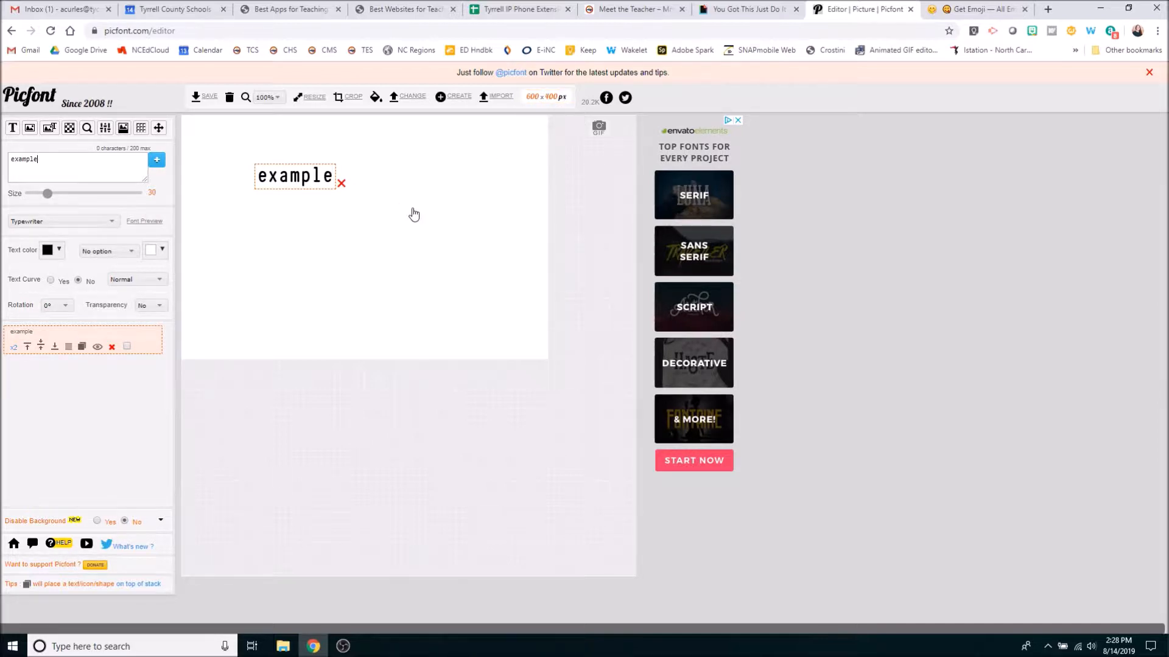
pyautogui.click(341, 184)
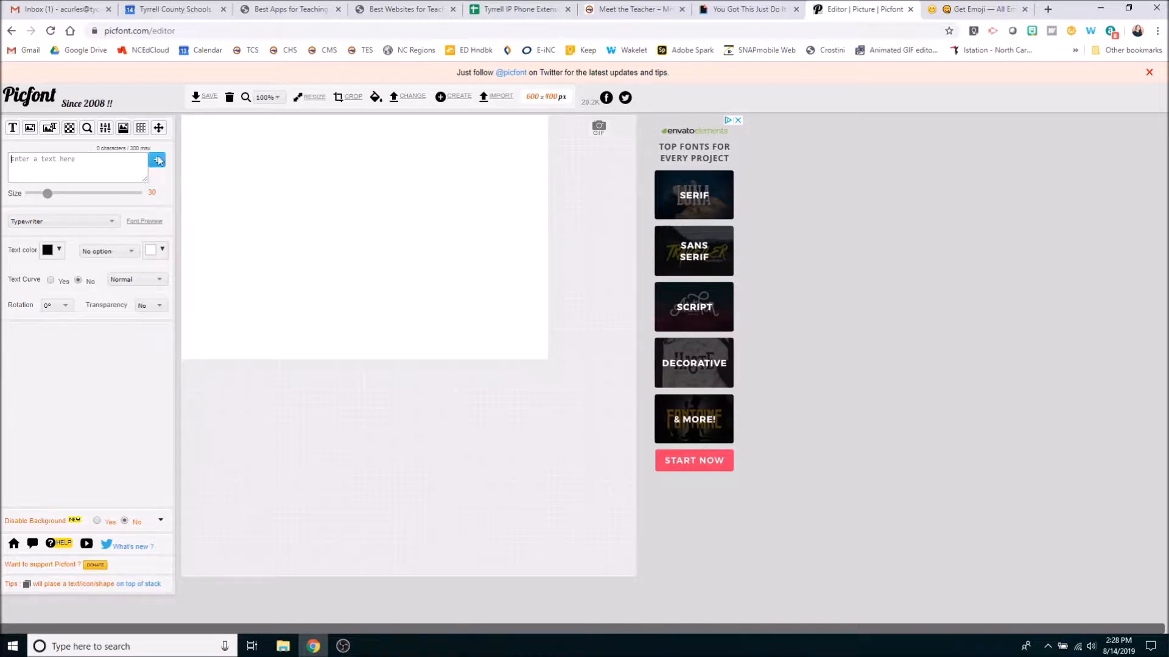
# - Add the red script "Super" text model at size 96 and place it in the upper left of the canvas
pyautogui.click(12, 128)
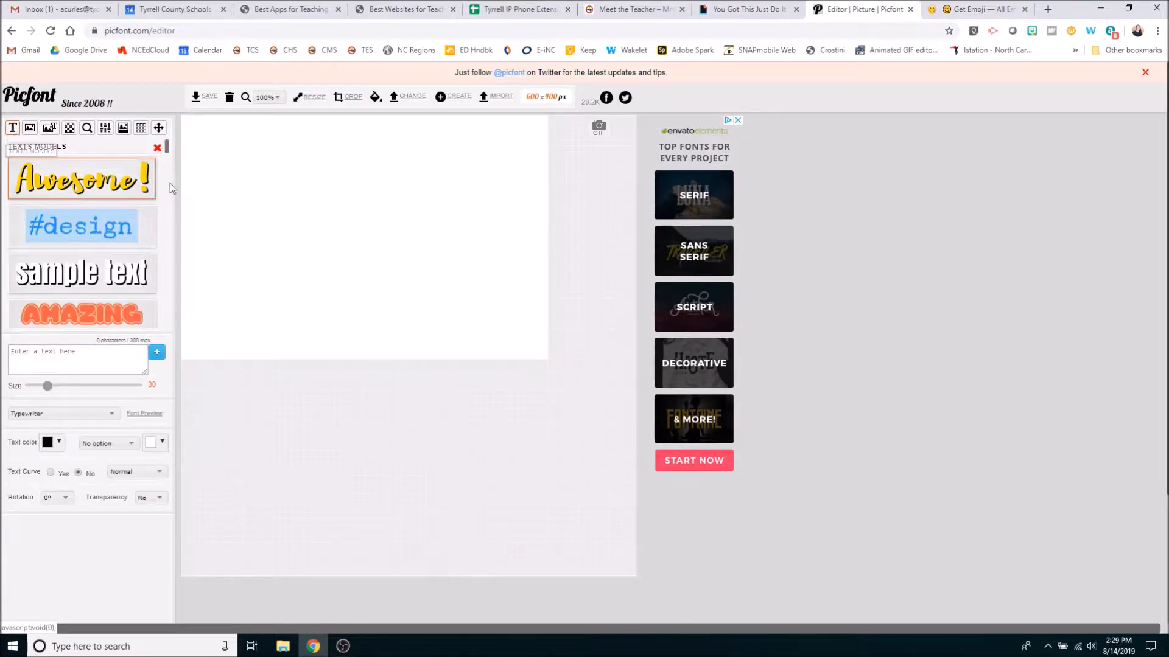
pyautogui.moveTo(168, 149); pyautogui.dragTo(164, 258)
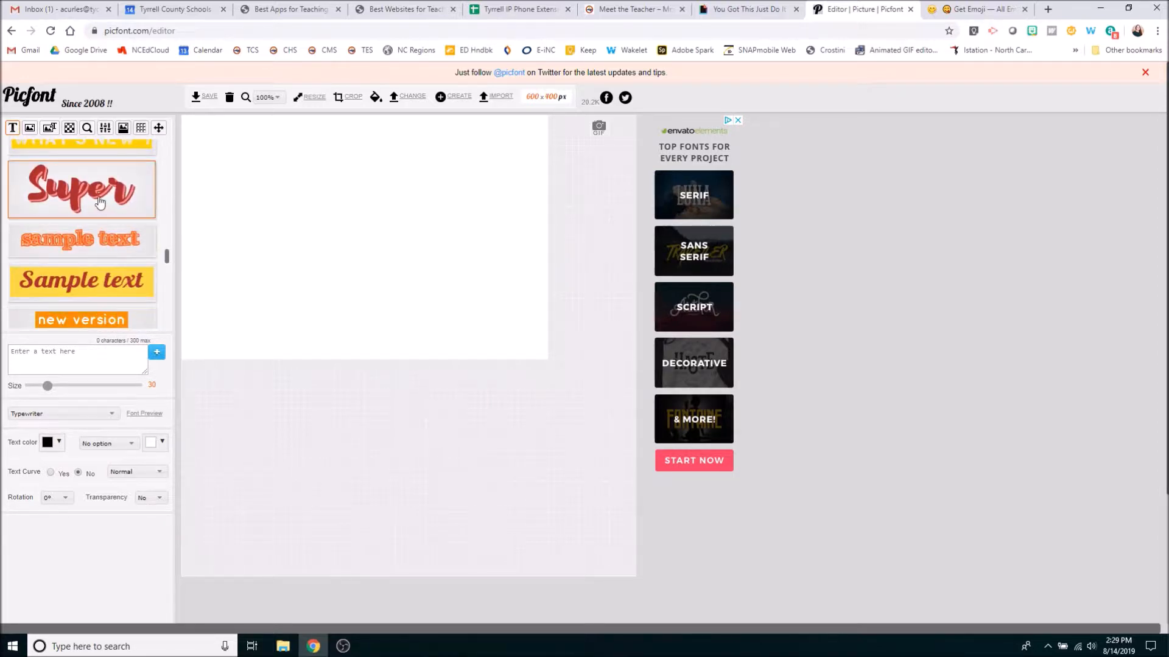
pyautogui.click(100, 202)
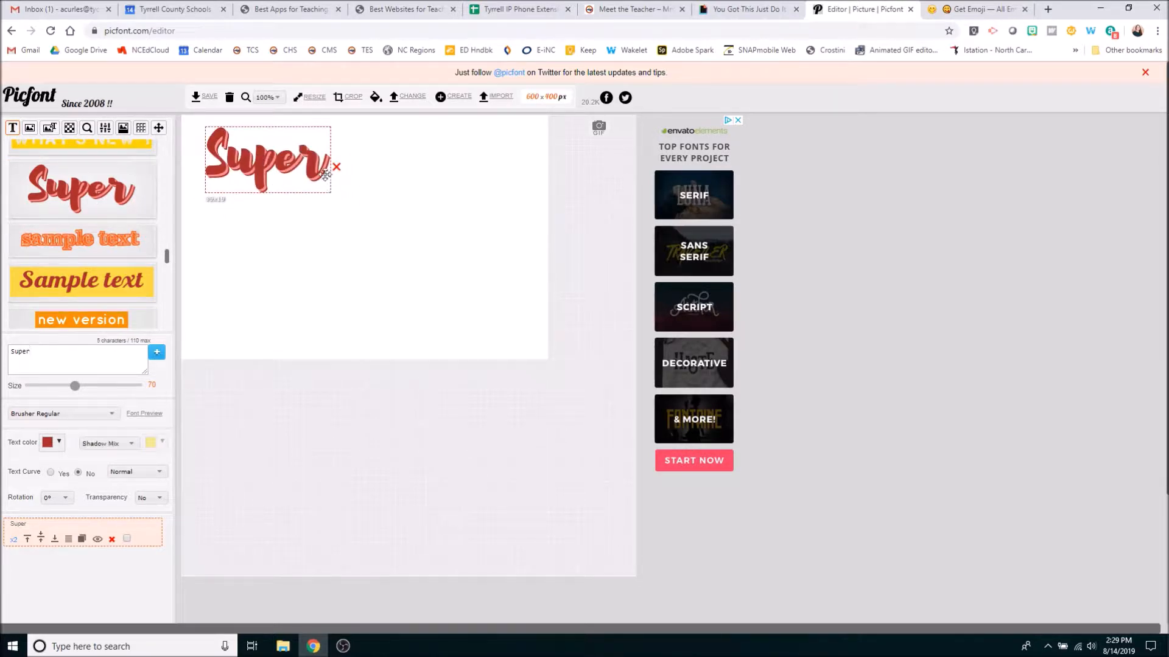
pyautogui.moveTo(77, 386); pyautogui.dragTo(94, 388)
pyautogui.moveTo(251, 196); pyautogui.dragTo(246, 208)
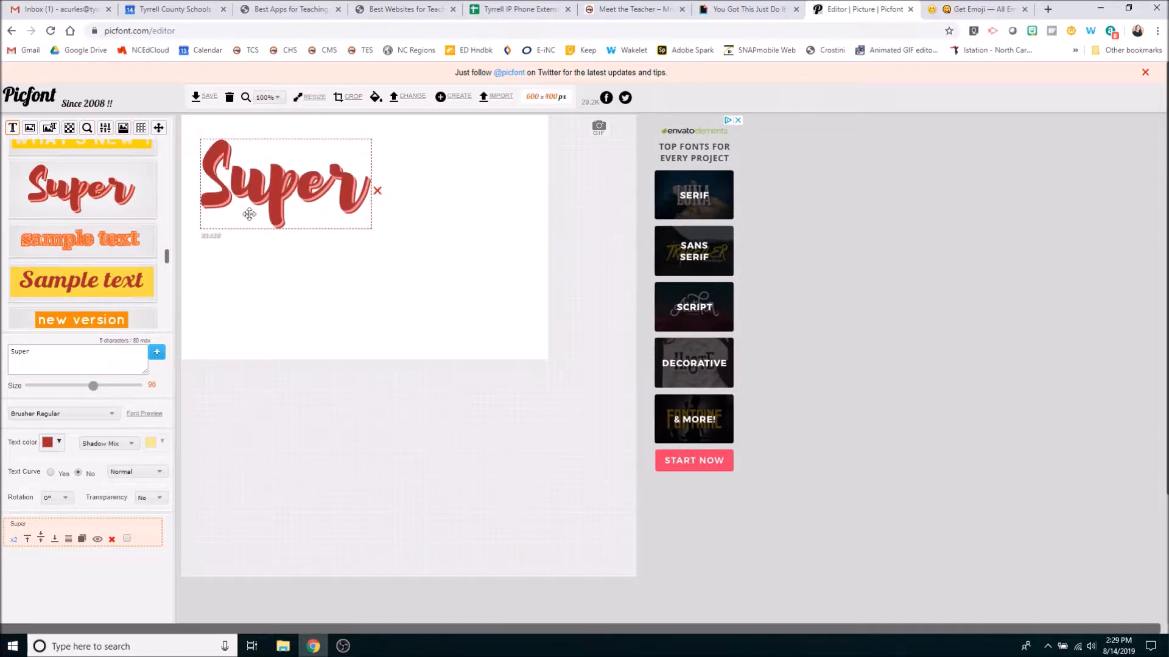
# - Colour the "Super" text magenta and apply the Shadow X large effect
pyautogui.click(59, 444)
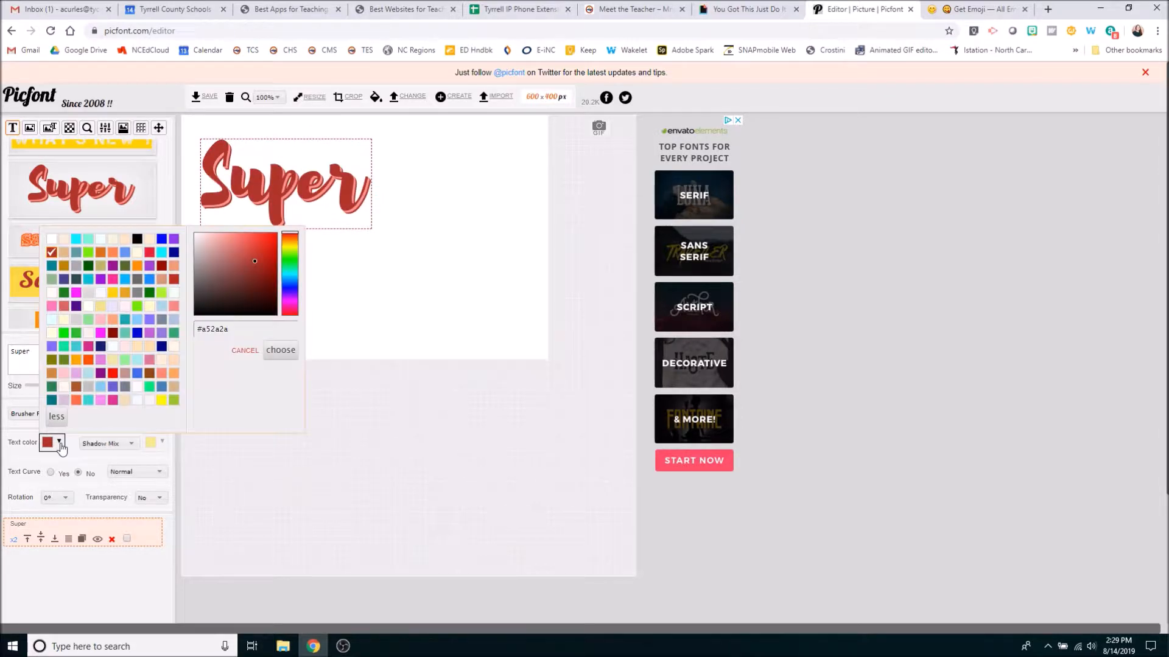
pyautogui.click(101, 333)
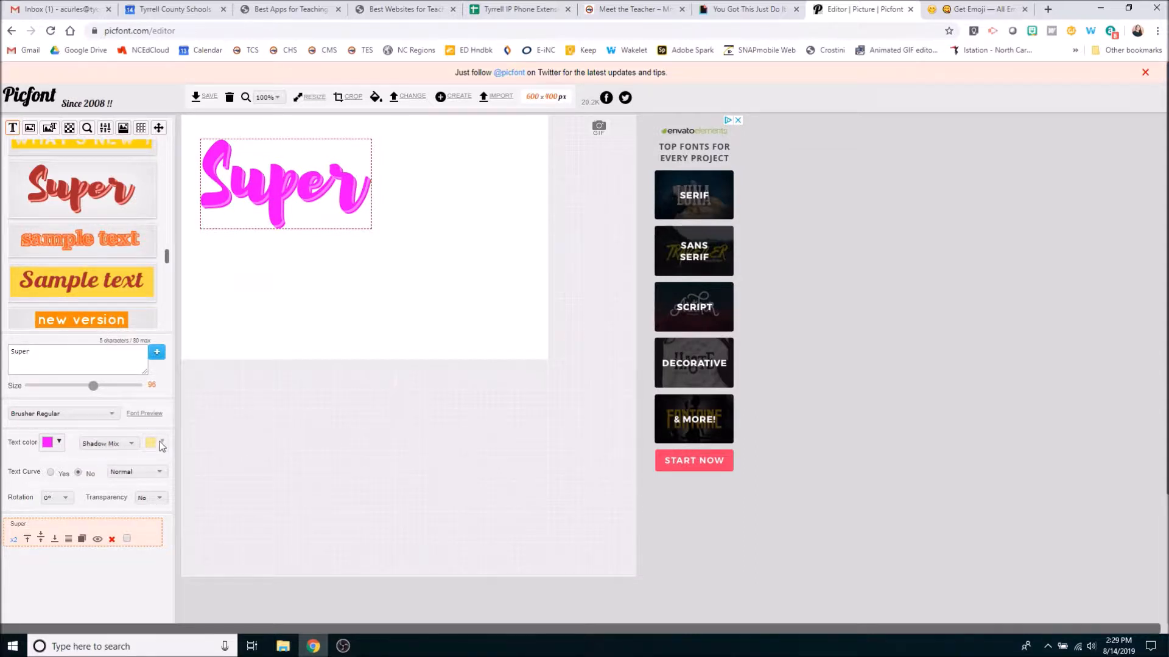
pyautogui.click(133, 449)
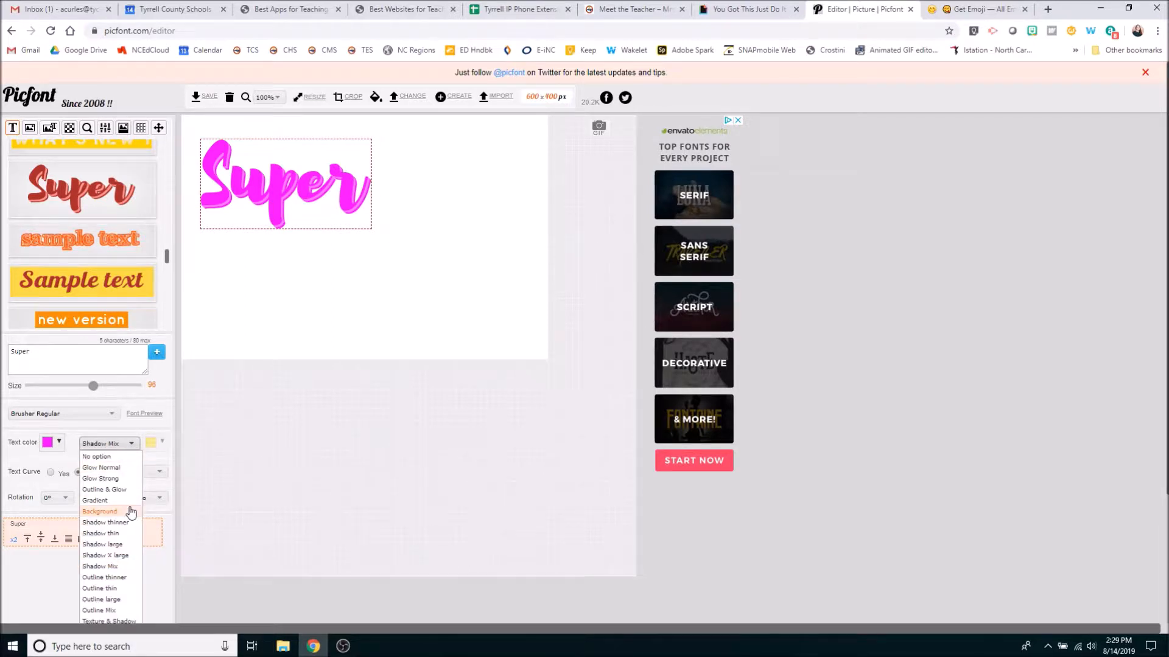
pyautogui.click(121, 555)
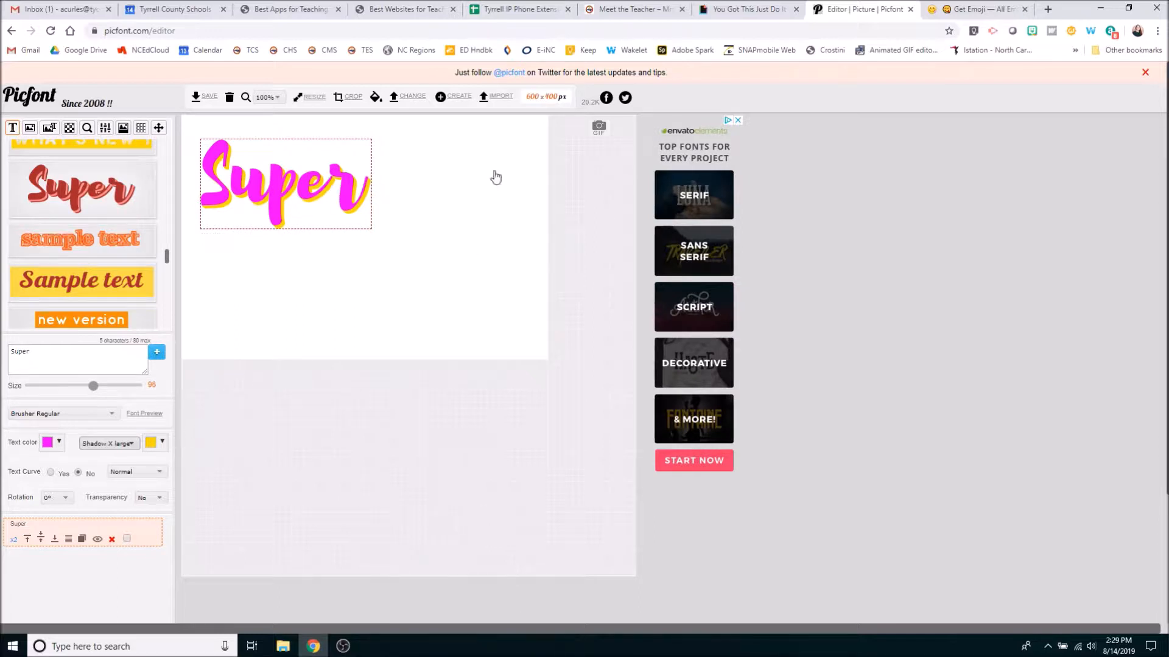
# - Change the picture's background to a strong blue, keeping the text element
pyautogui.click(375, 98)
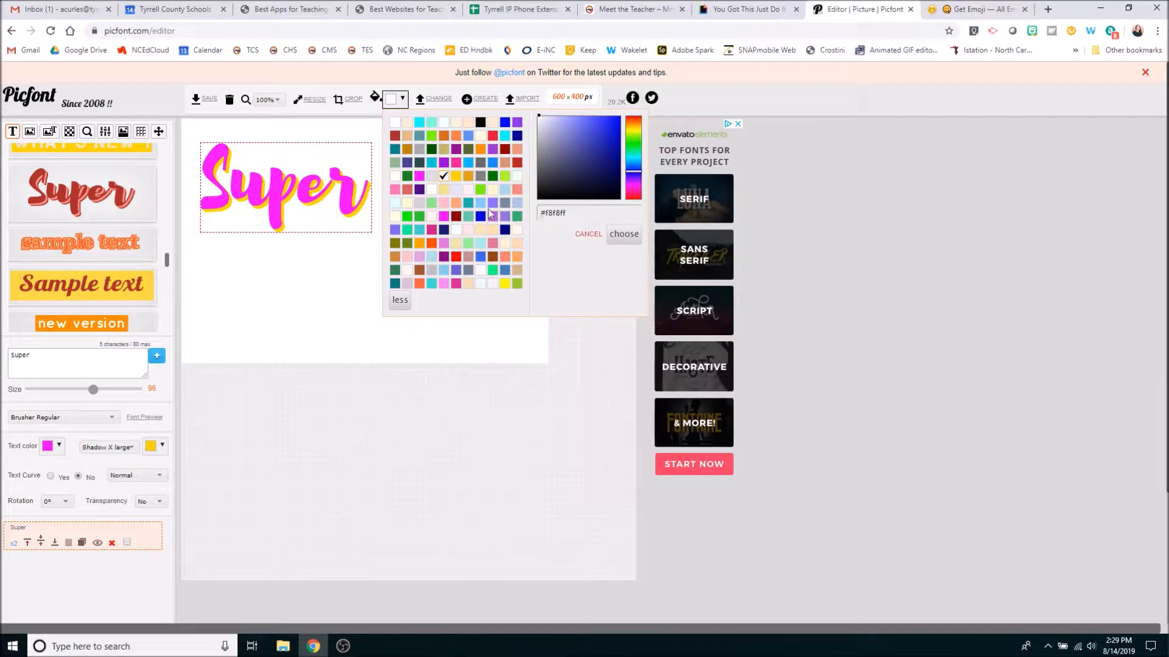
pyautogui.moveTo(586, 136)
pyautogui.mouseDown()
pyautogui.moveTo(602, 141)
pyautogui.moveTo(607, 130)
pyautogui.mouseUp()
pyautogui.click(622, 234)
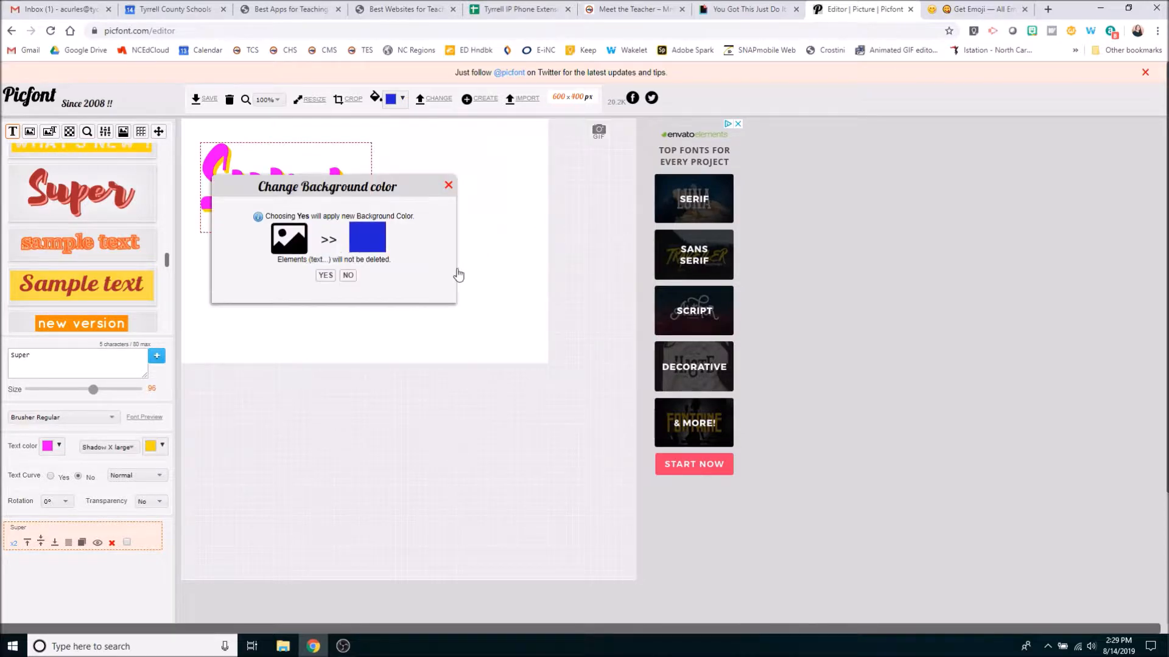
pyautogui.click(321, 277)
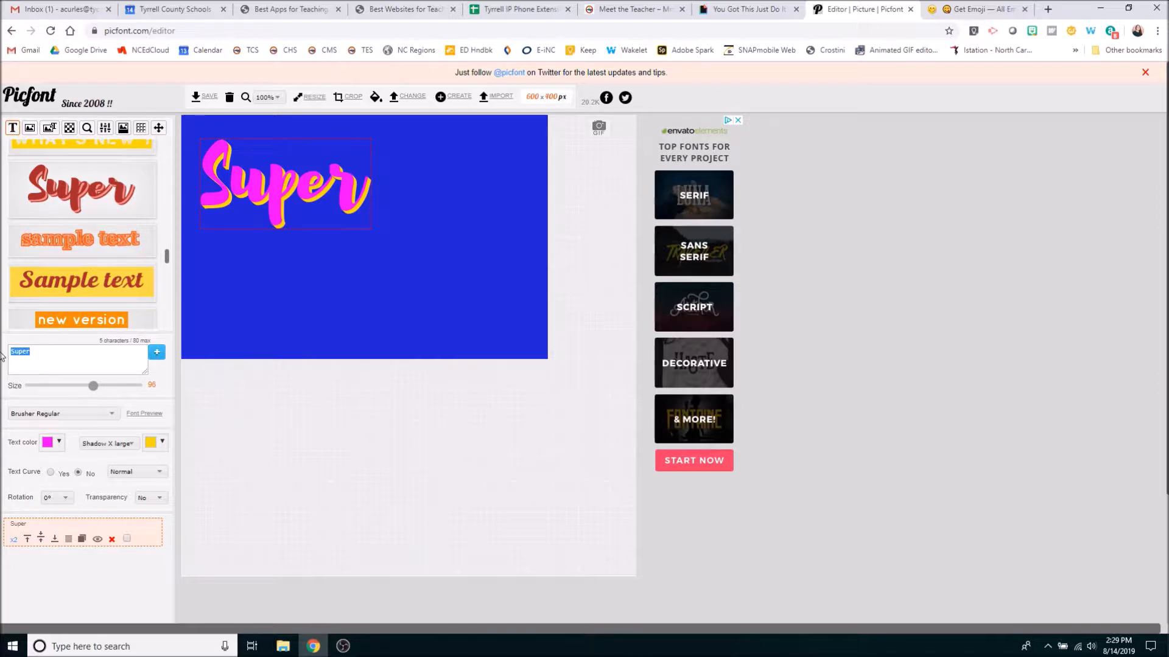
# - Replace the text "Super" with "Welcome" and move it slightly up towards the canvas's top edge
pyautogui.write('Welcome')
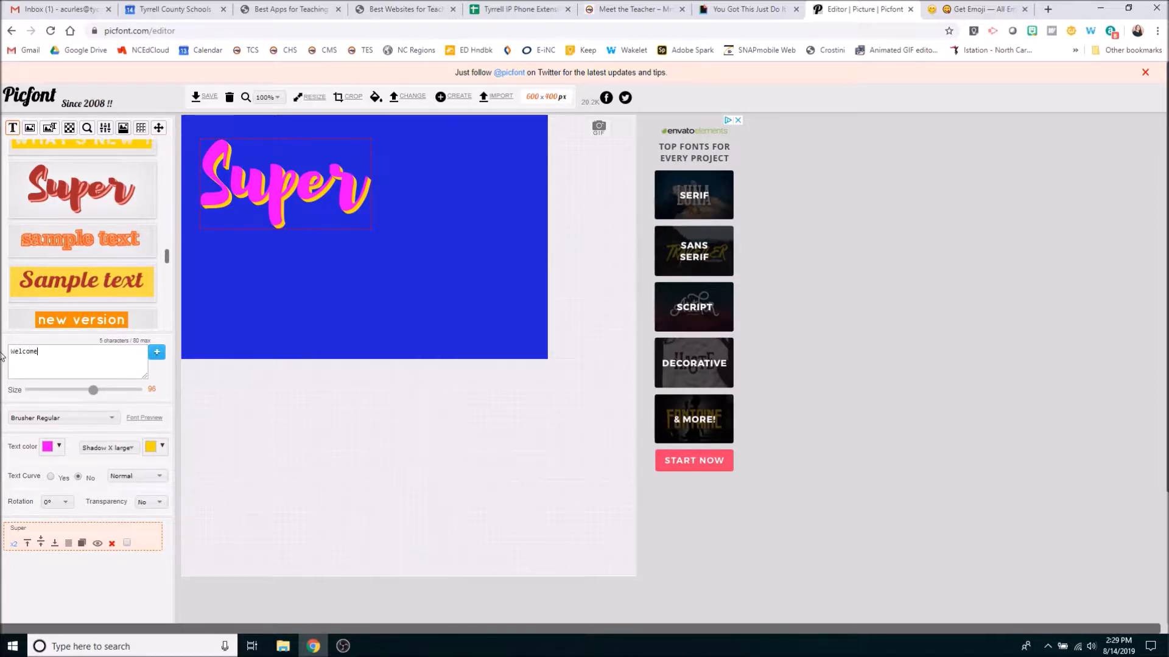
pyautogui.moveTo(301, 181); pyautogui.dragTo(297, 168)
pyautogui.click(348, 246)
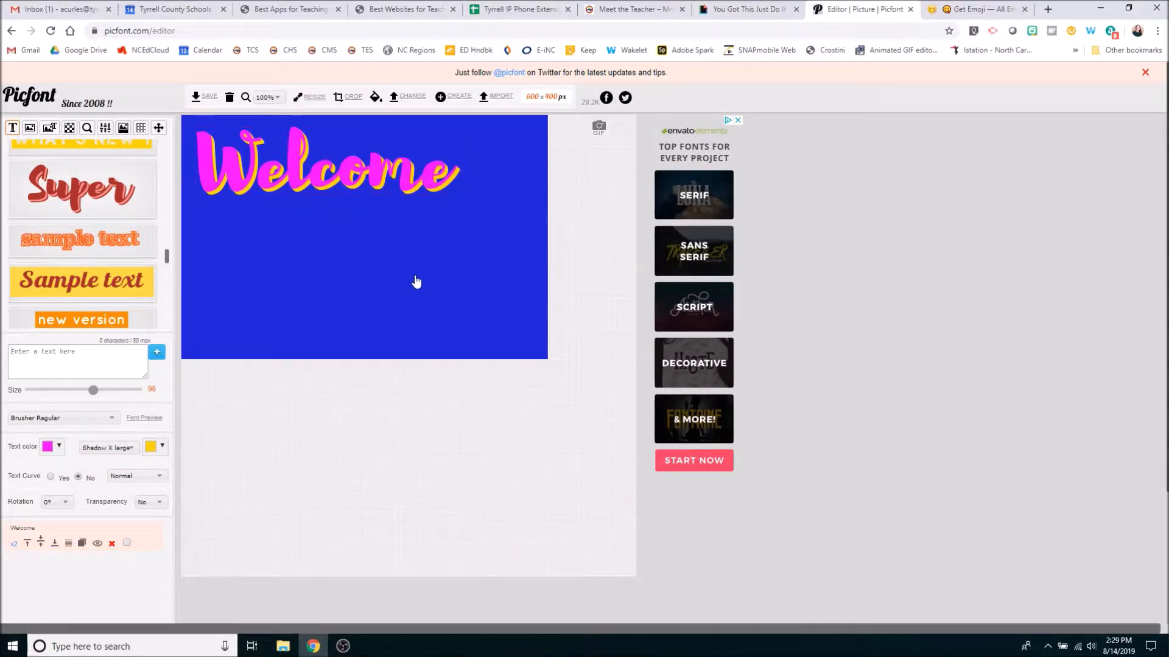
# - Browse the graphic elements categories and open the Sticker collection
pyautogui.click(87, 130)
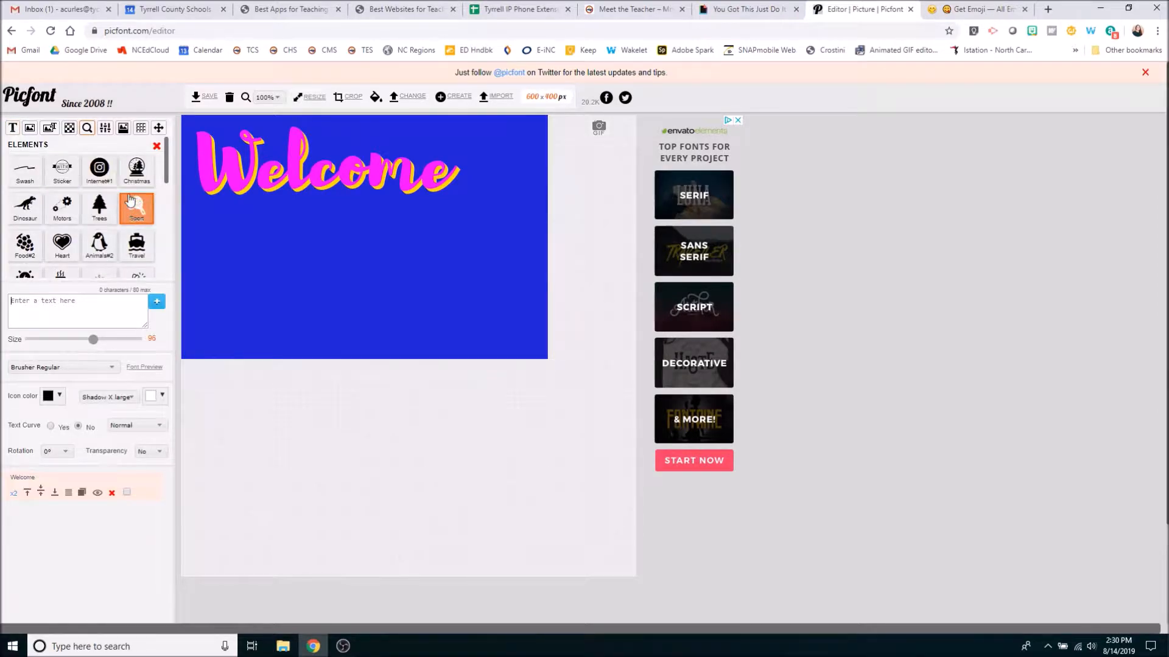
pyautogui.scroll(-3, 134, 244)
pyautogui.scroll(-5, 133, 244)
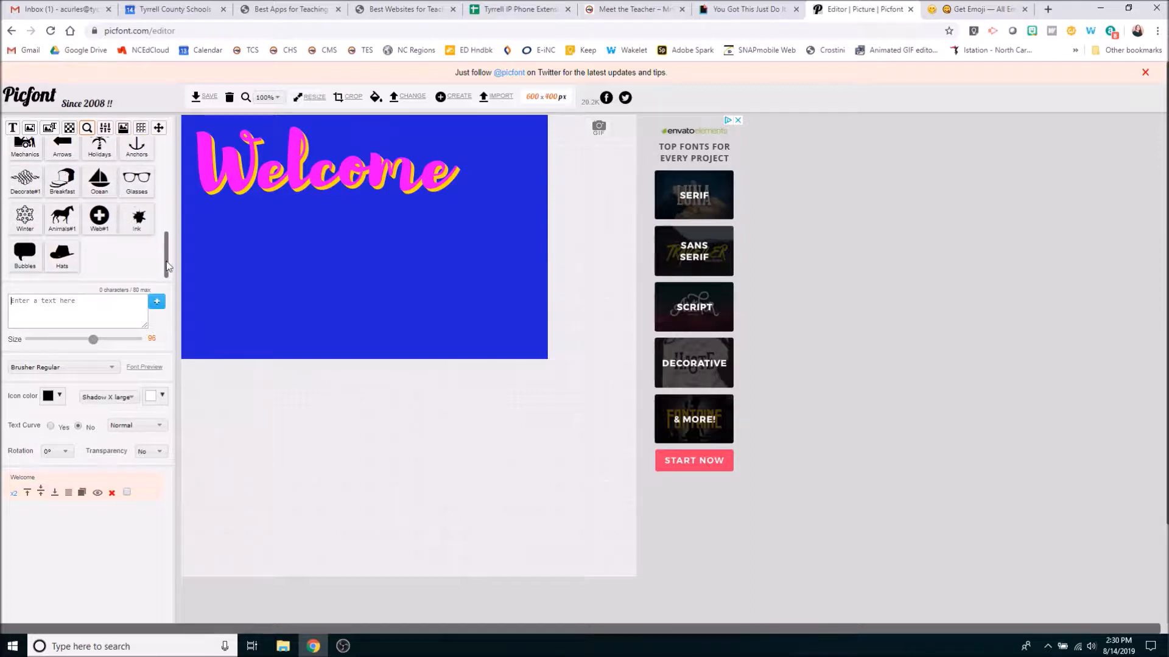
pyautogui.moveTo(166, 260); pyautogui.dragTo(165, 150)
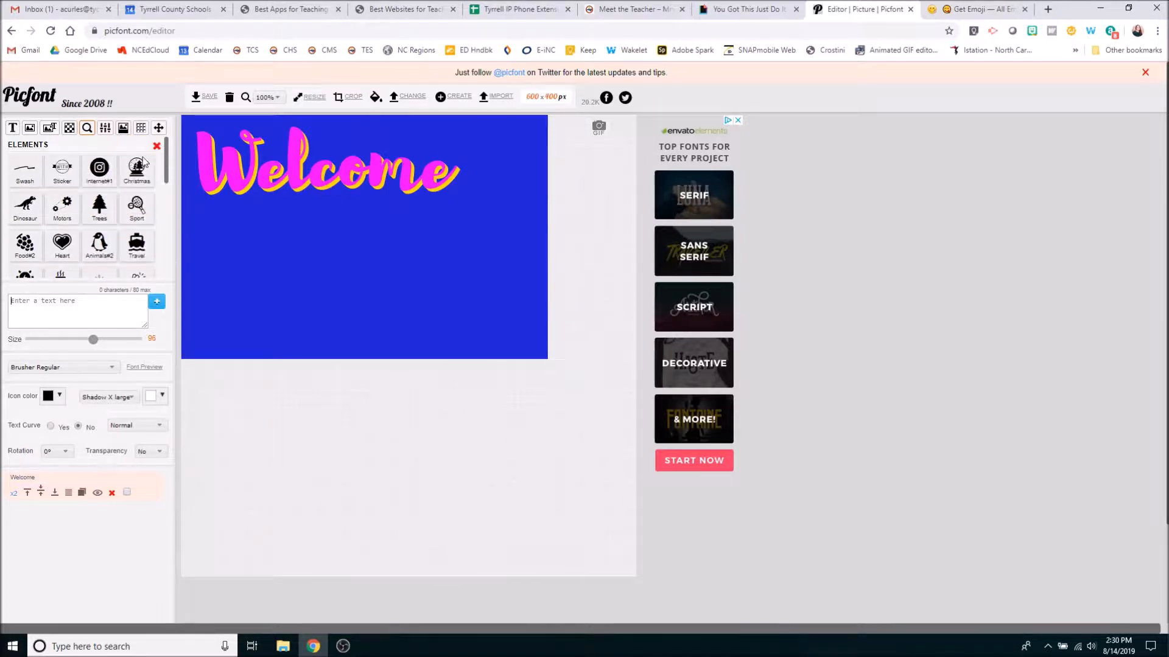
pyautogui.click(61, 177)
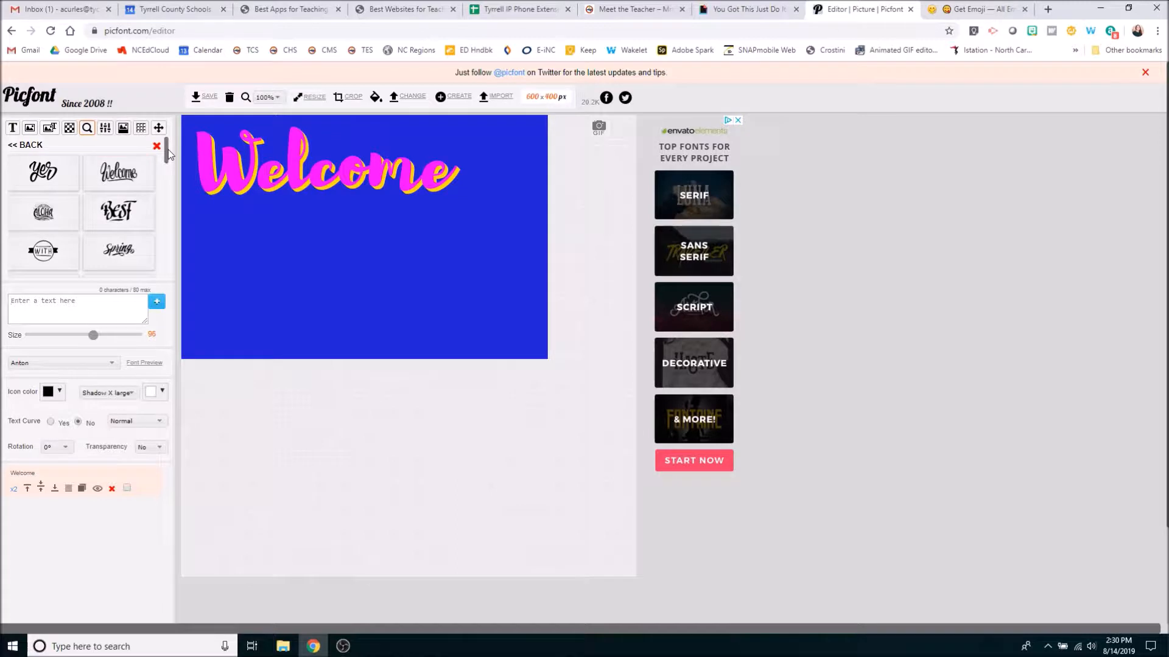
# - Add the "TO" banner sticker, reduce it to size 69 and centre it below "Welcome"
pyautogui.moveTo(168, 153); pyautogui.dragTo(163, 225)
pyautogui.click(44, 175)
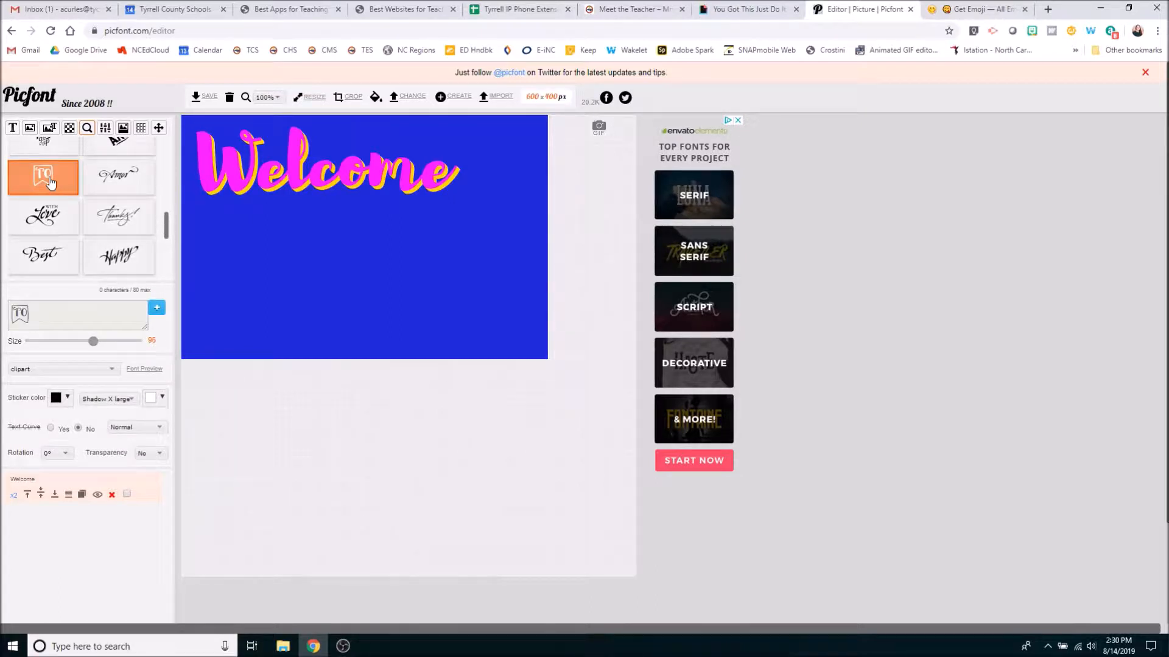
pyautogui.click(156, 307)
pyautogui.moveTo(269, 193); pyautogui.dragTo(386, 273)
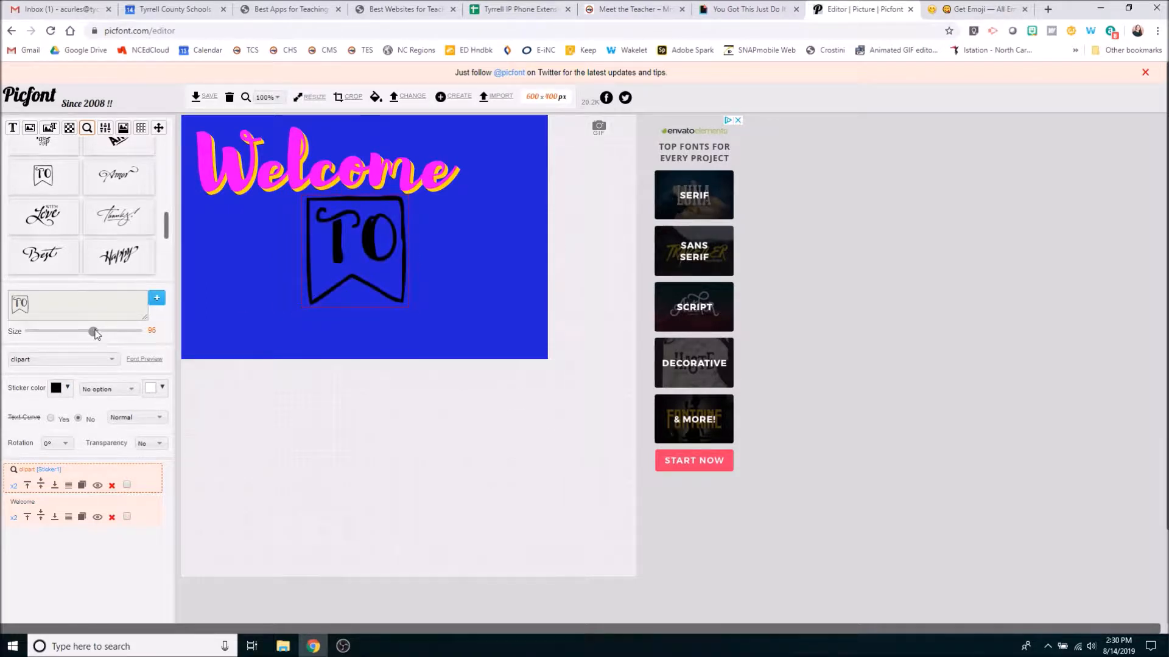
pyautogui.moveTo(86, 336); pyautogui.dragTo(73, 340)
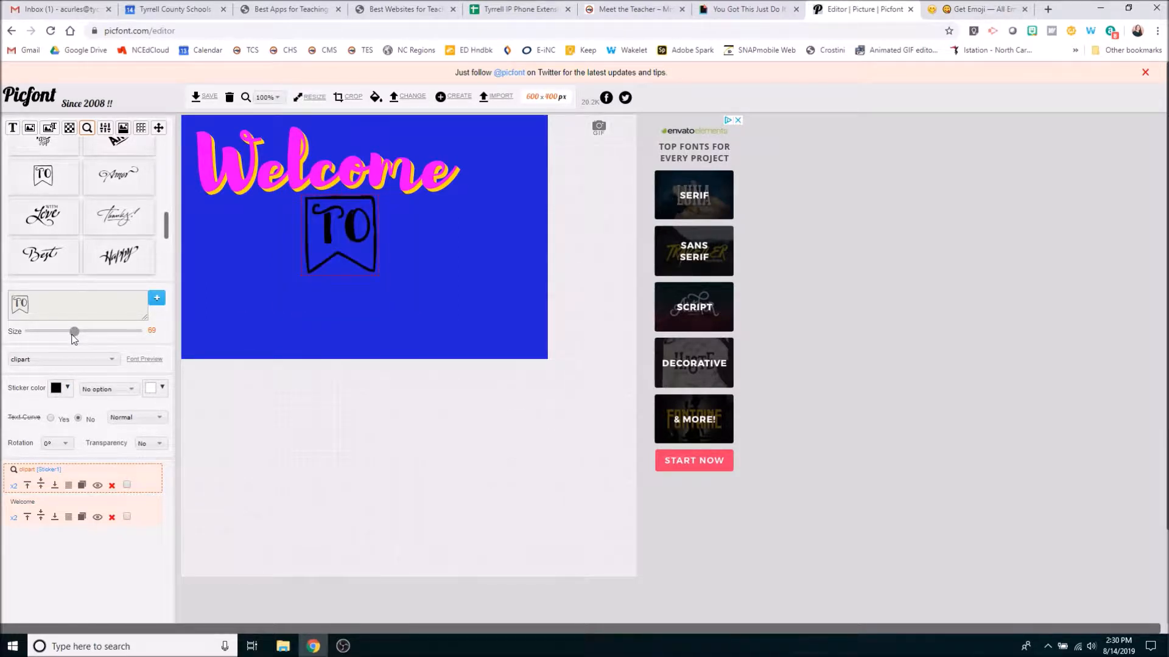
pyautogui.moveTo(349, 237); pyautogui.dragTo(370, 242)
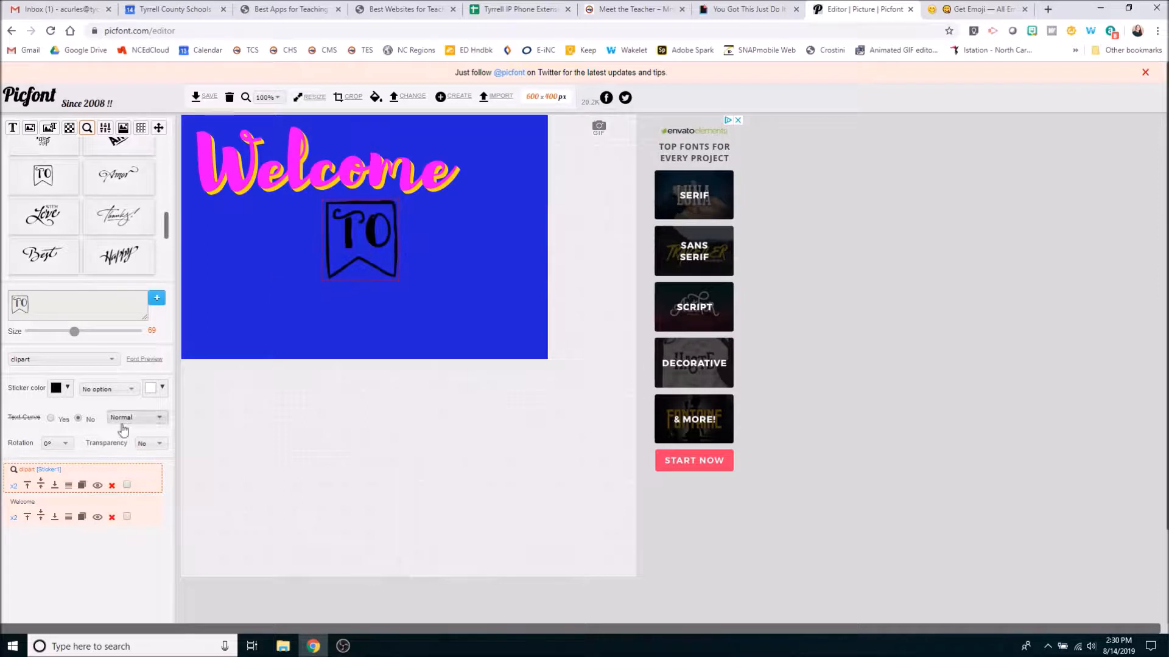
# - Try crimson as the colour of the "TO" sticker, then settle on teal
pyautogui.click(63, 393)
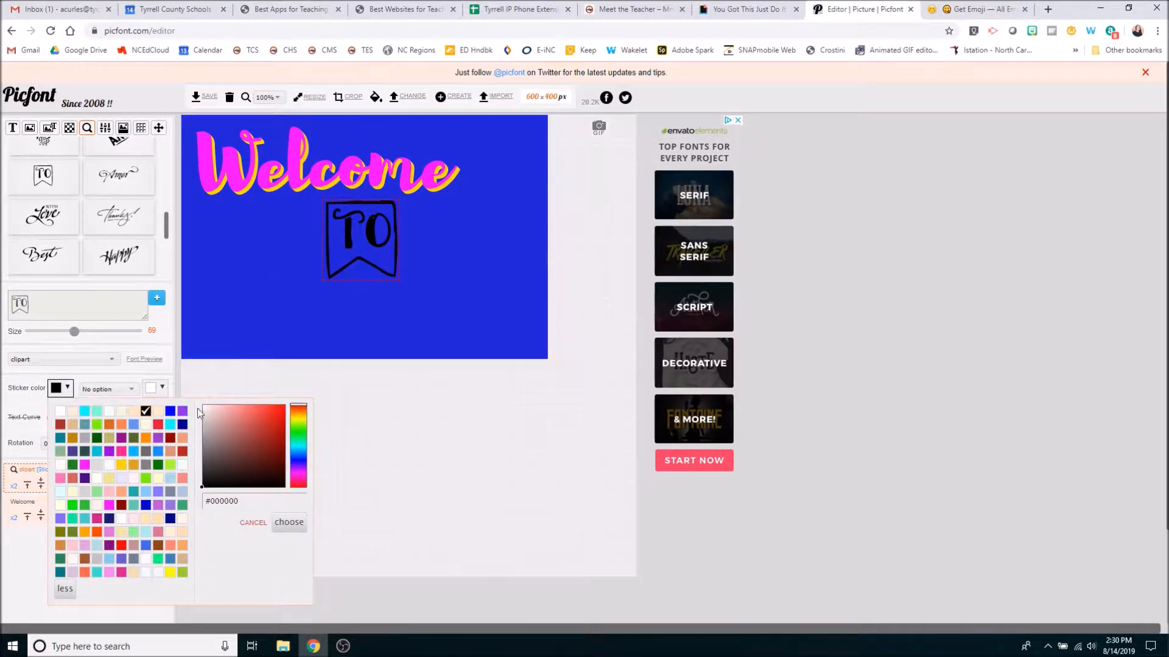
pyautogui.click(159, 426)
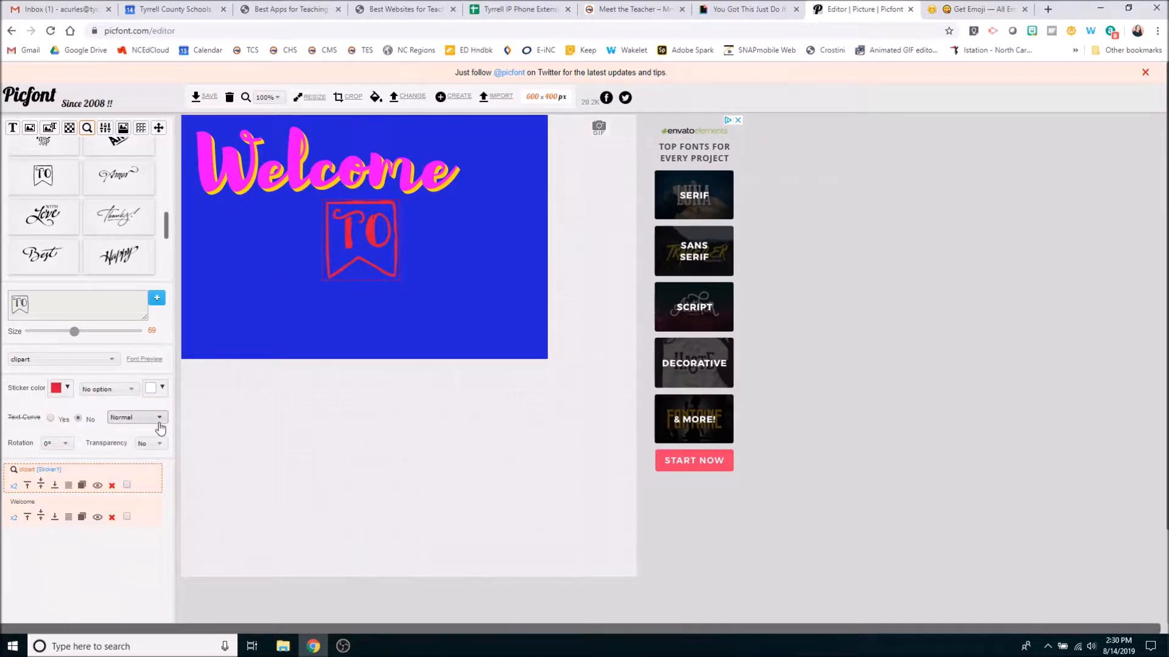
pyautogui.click(68, 390)
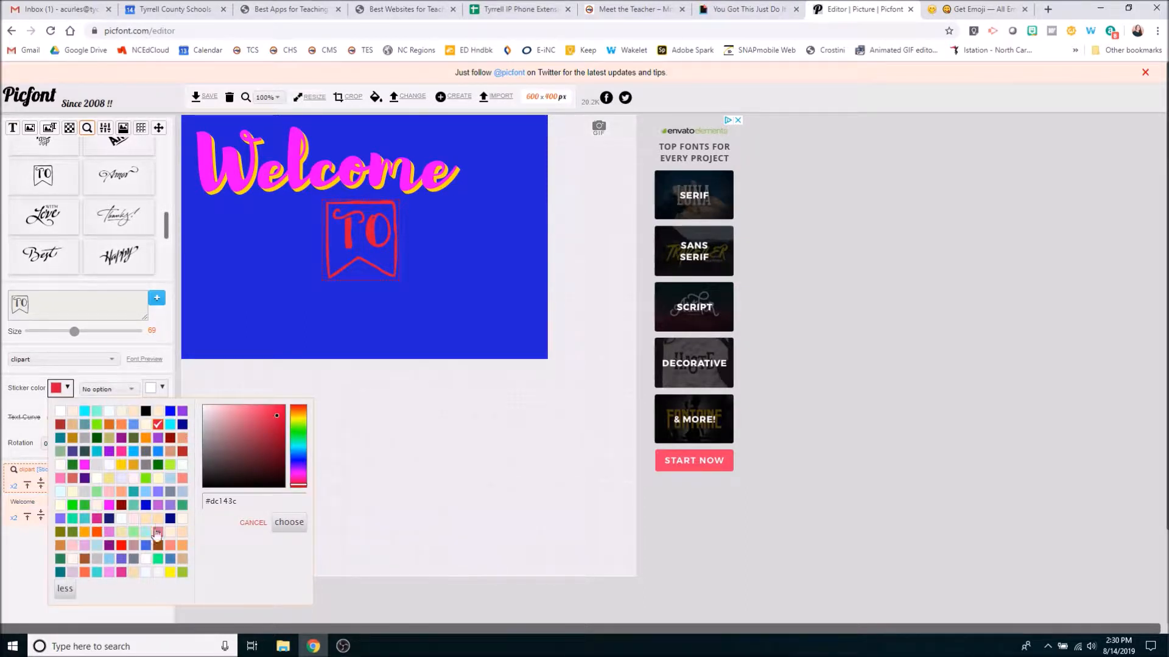
pyautogui.click(134, 493)
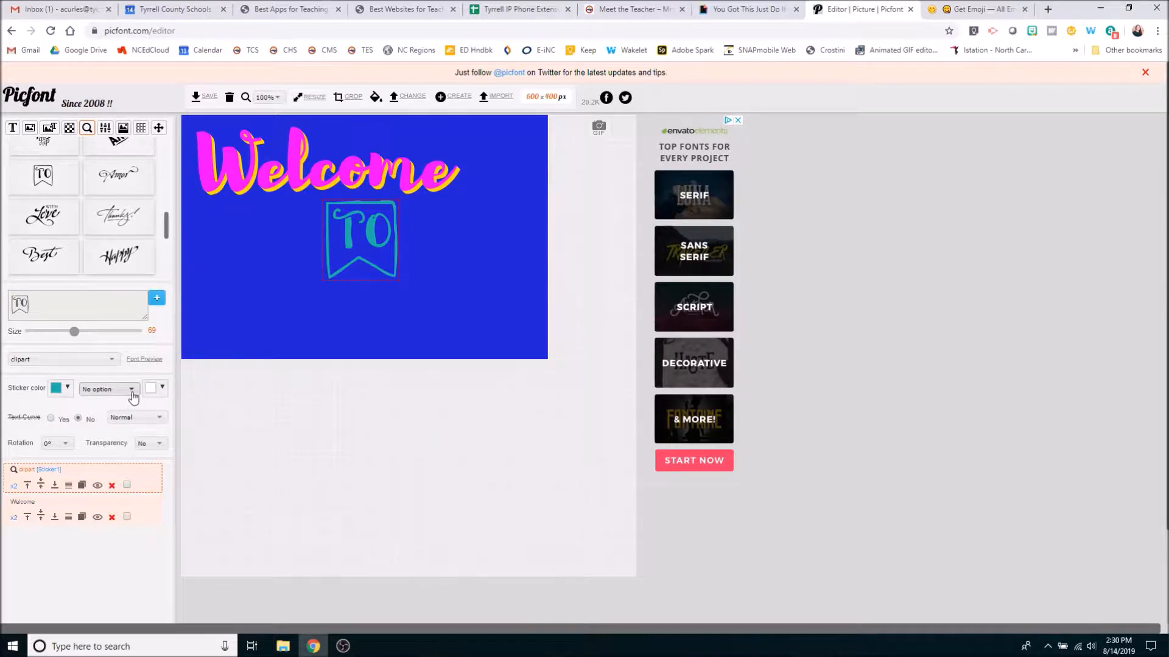
# - Apply the Glow Strong effect to the "TO" sticker with an orange glow colour, and deselect it
pyautogui.click(136, 390)
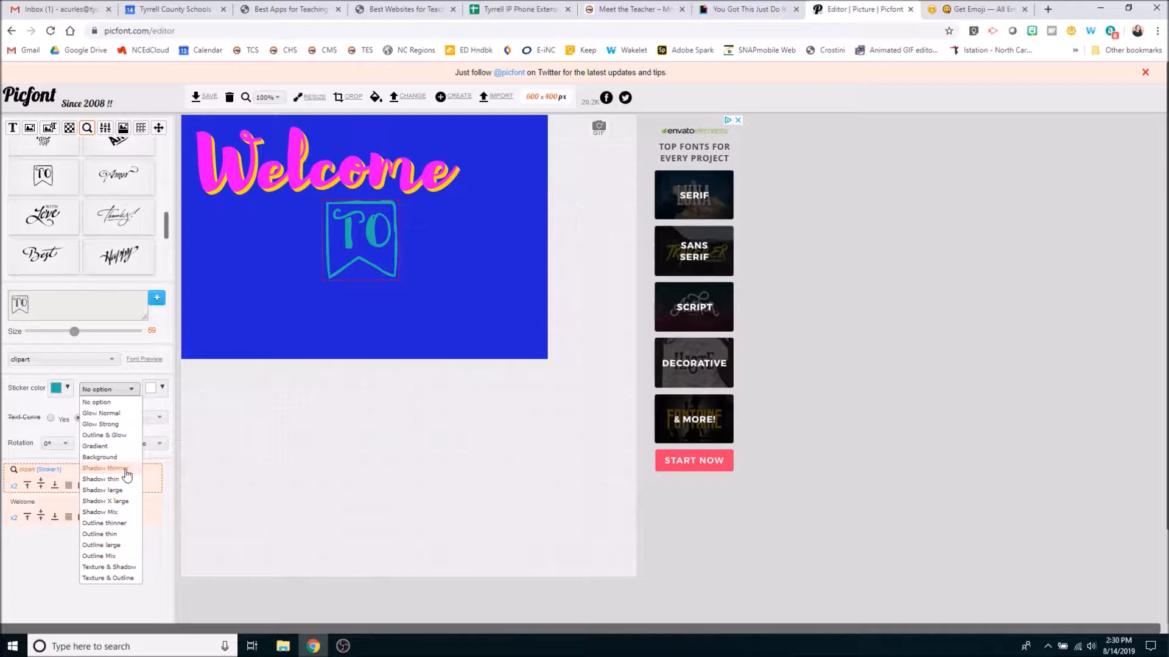
pyautogui.click(120, 425)
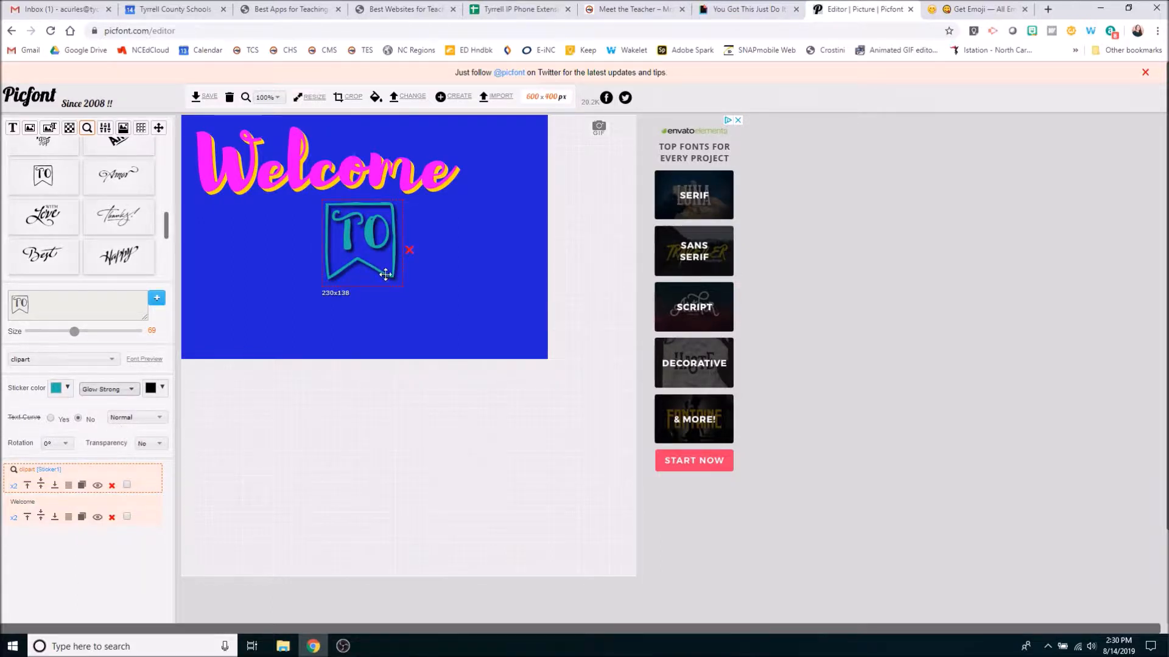
pyautogui.click(162, 388)
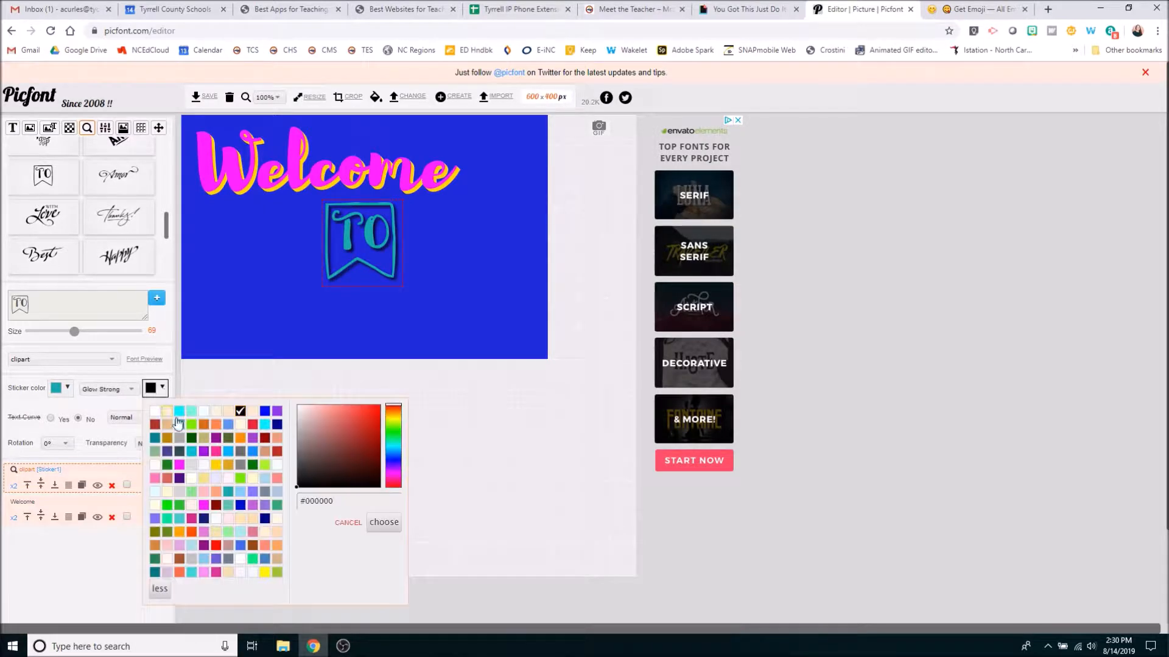
pyautogui.click(361, 417)
pyautogui.moveTo(396, 417); pyautogui.dragTo(397, 420)
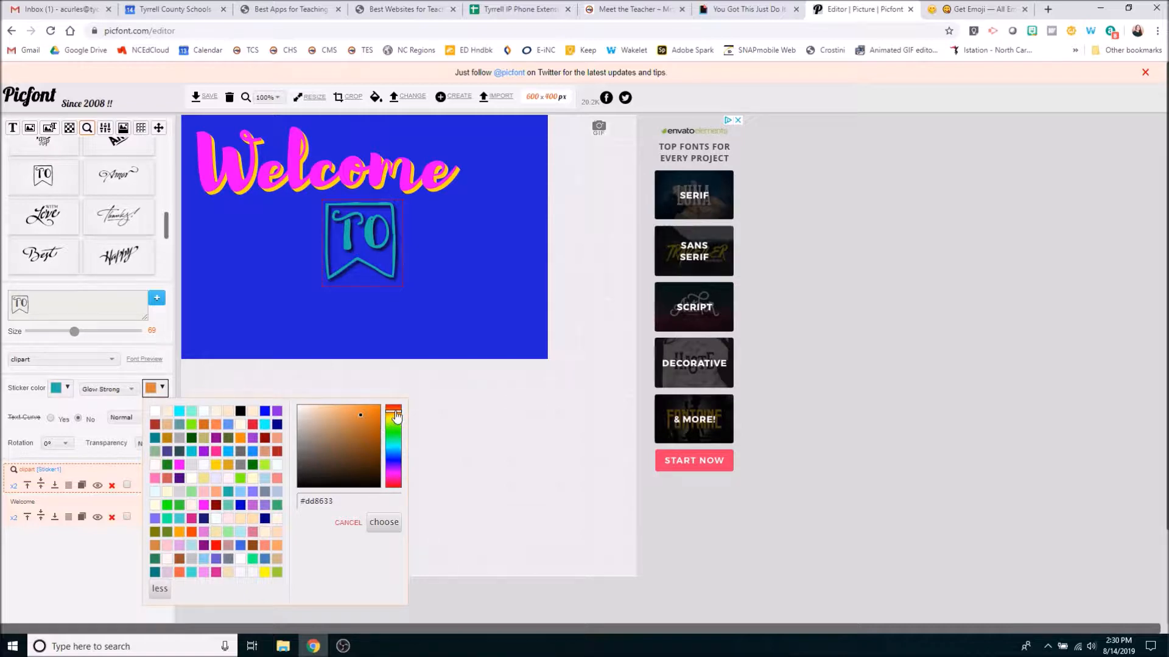
pyautogui.click(396, 419)
pyautogui.click(399, 417)
pyautogui.click(384, 413)
pyautogui.click(384, 522)
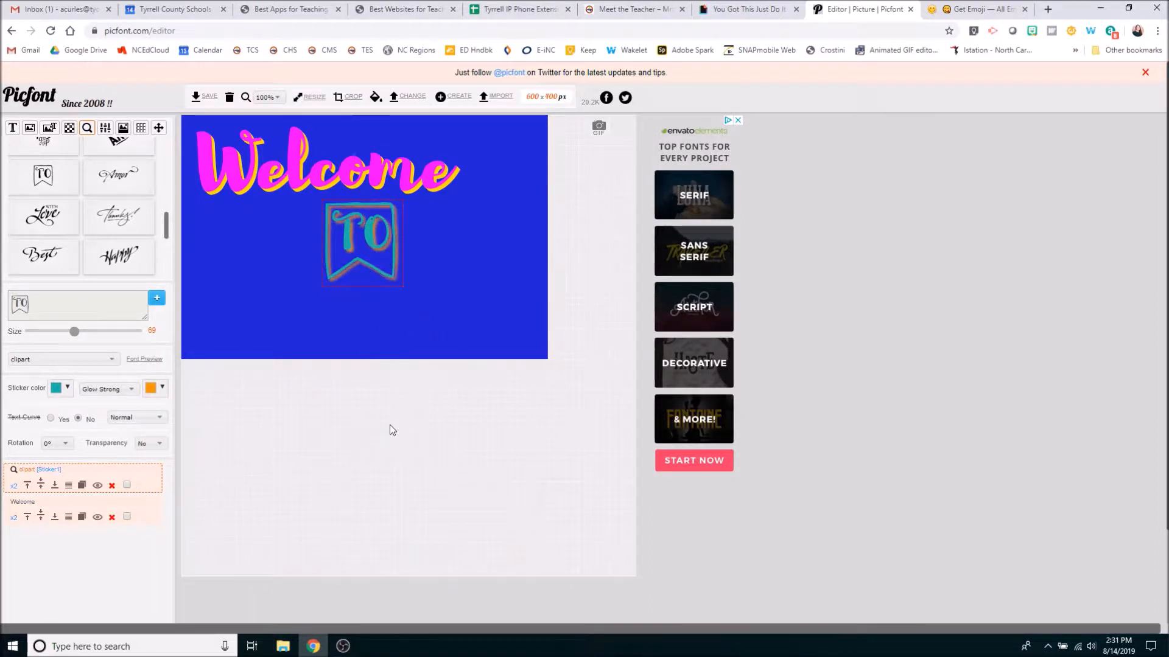
pyautogui.click(423, 336)
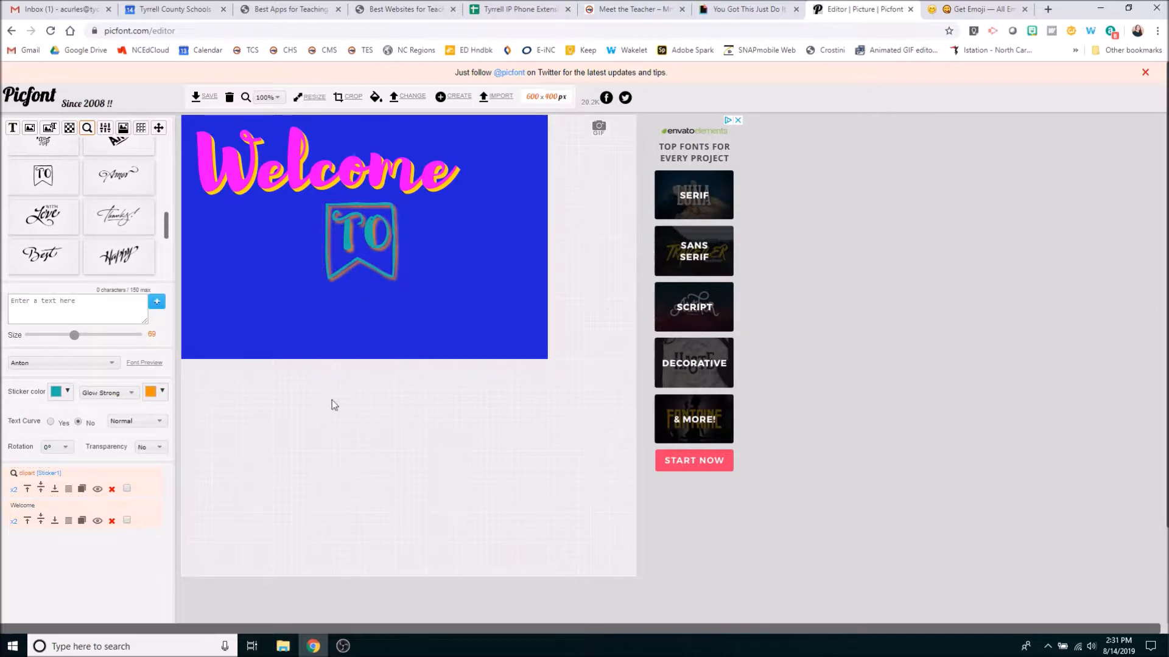
# - Add the yellow "Postcard" text model to the canvas and place it below and to the right of the "TO" sticker
pyautogui.moveTo(169, 222); pyautogui.dragTo(169, 146)
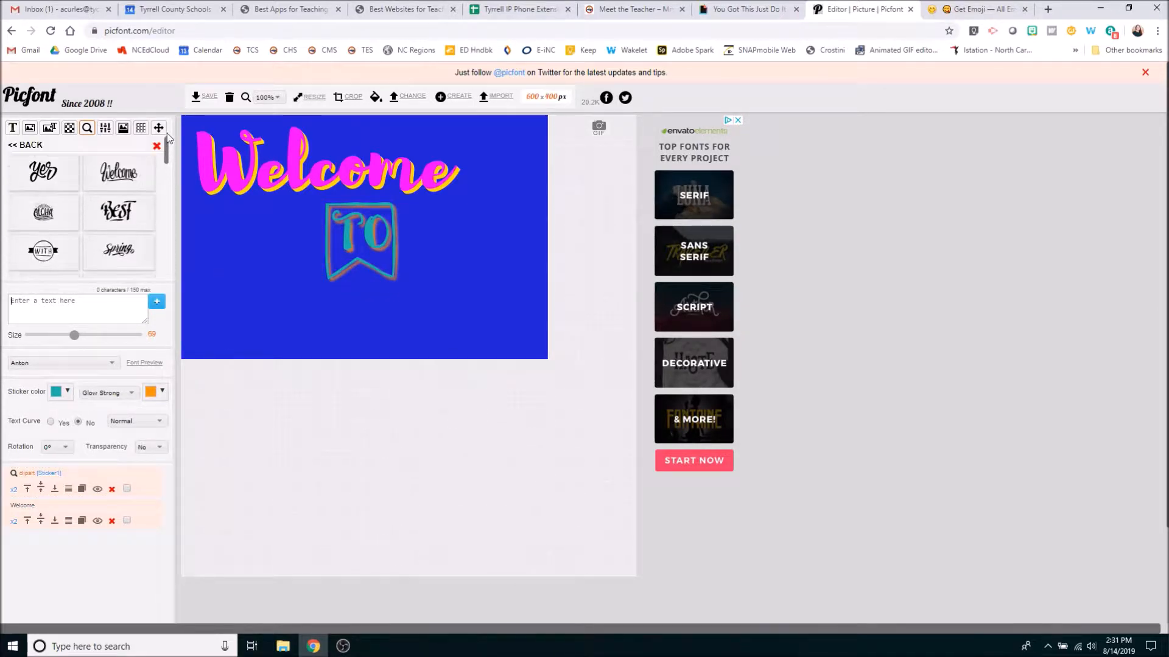
pyautogui.click(12, 128)
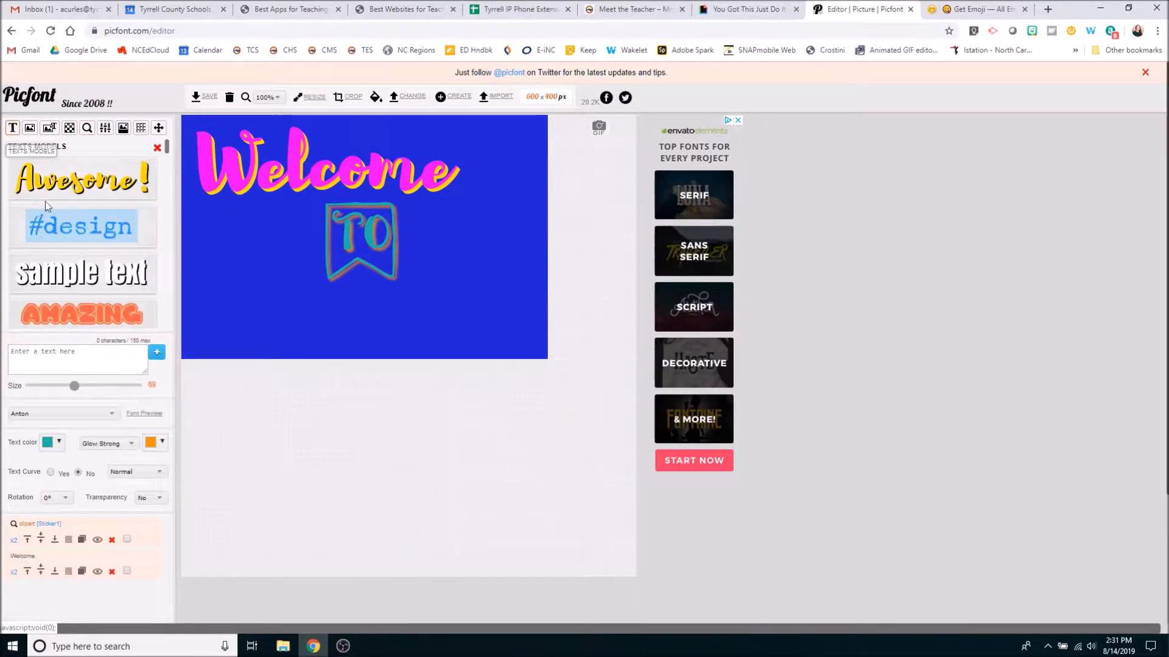
pyautogui.moveTo(168, 150); pyautogui.dragTo(169, 276)
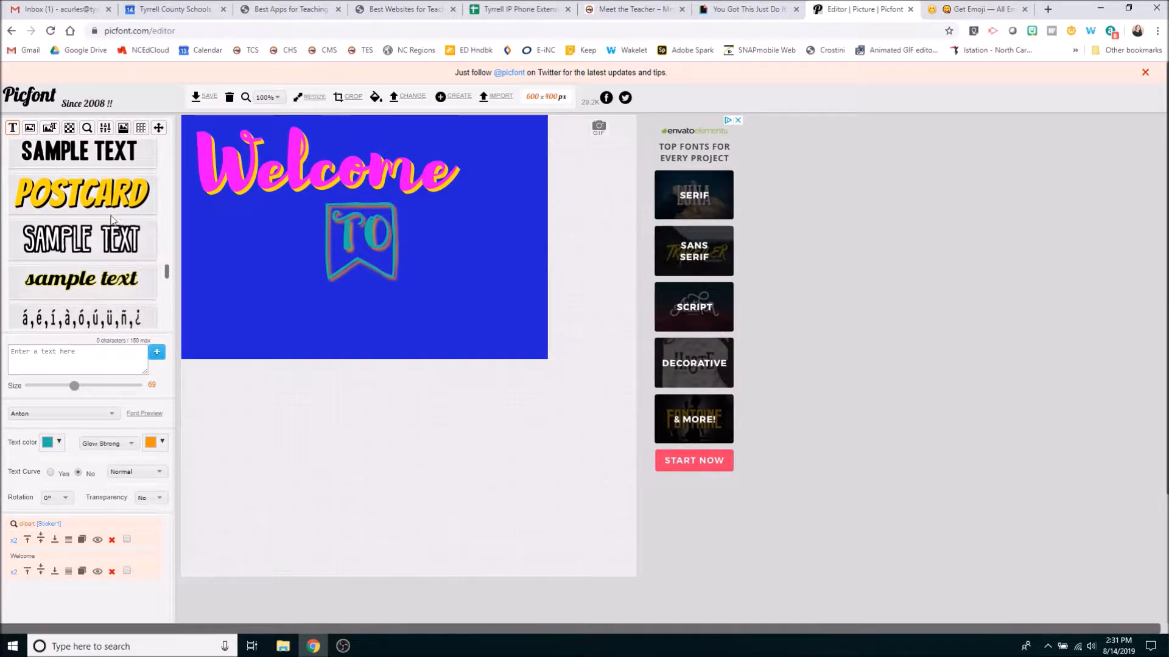
pyautogui.click(93, 207)
pyautogui.moveTo(249, 131); pyautogui.dragTo(432, 307)
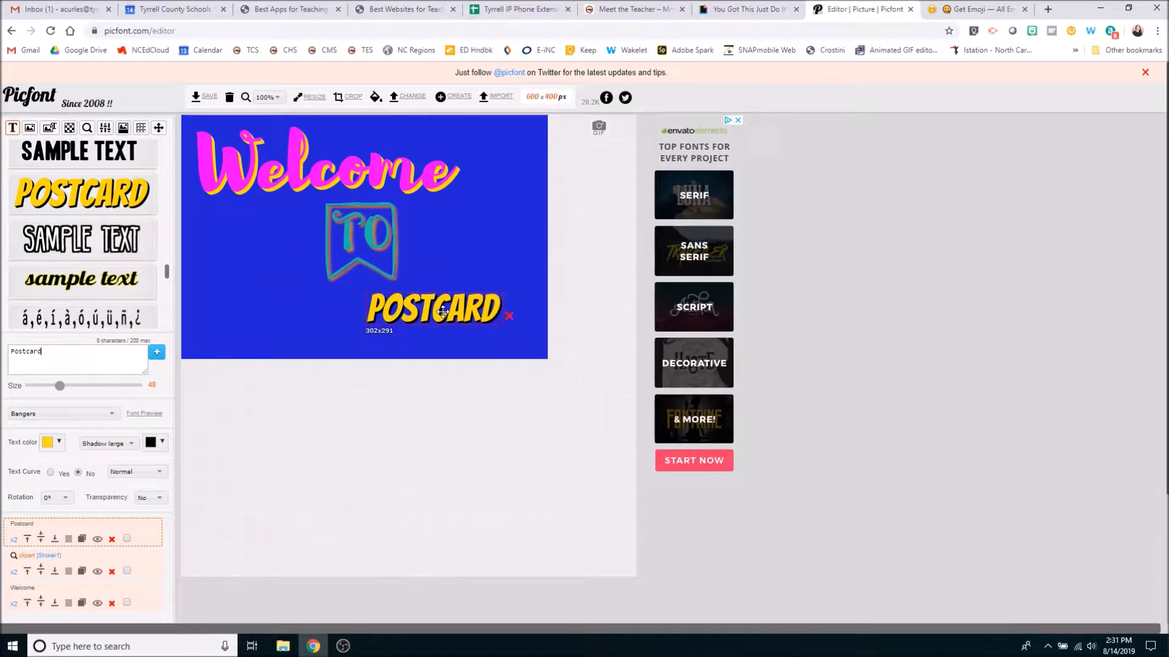
# - Replace the "Postcard" wording with "CHS" and enlarge the text to size 104
pyautogui.moveTo(48, 355); pyautogui.dragTo(1, 354)
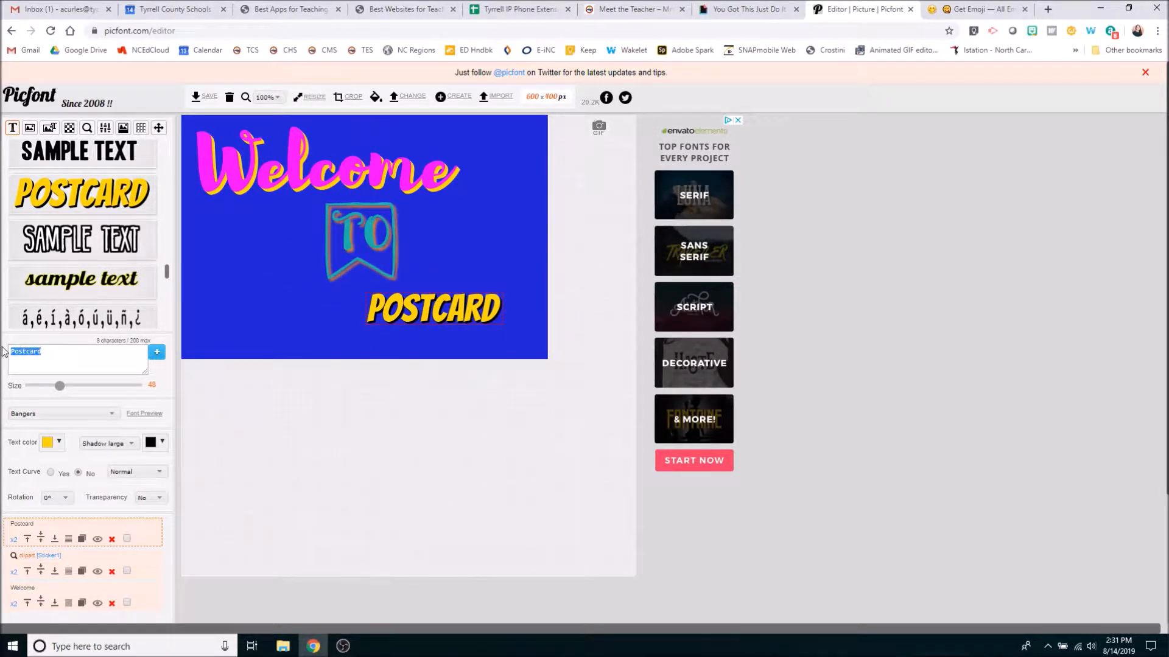
pyautogui.write('CHS')
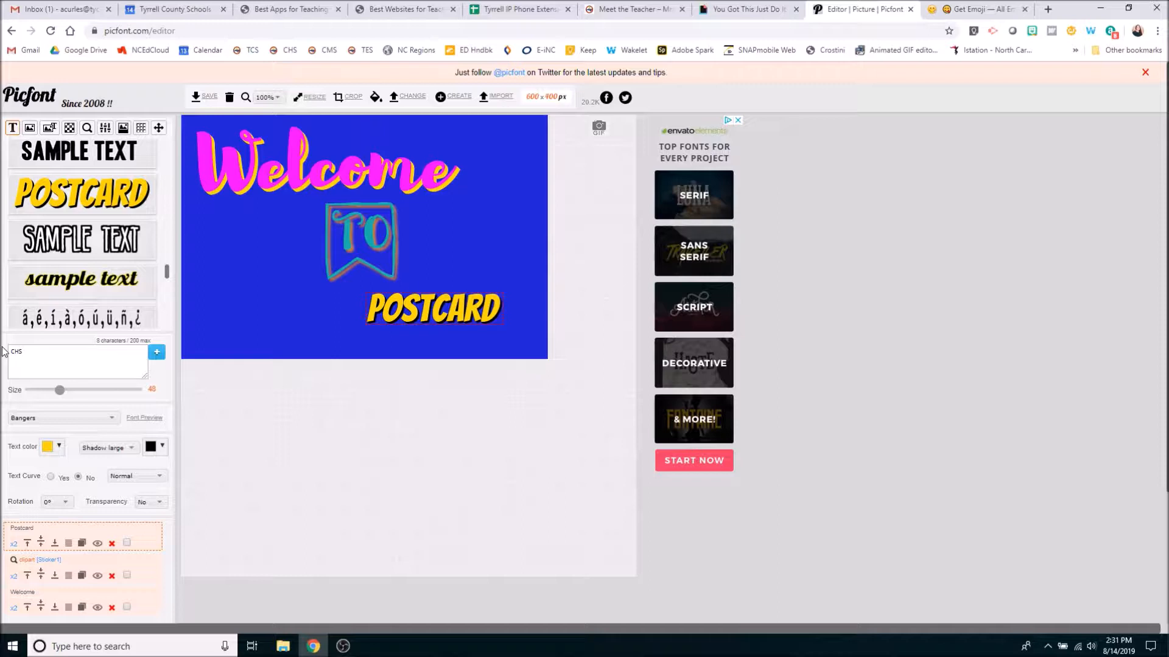
pyautogui.moveTo(59, 390); pyautogui.dragTo(102, 392)
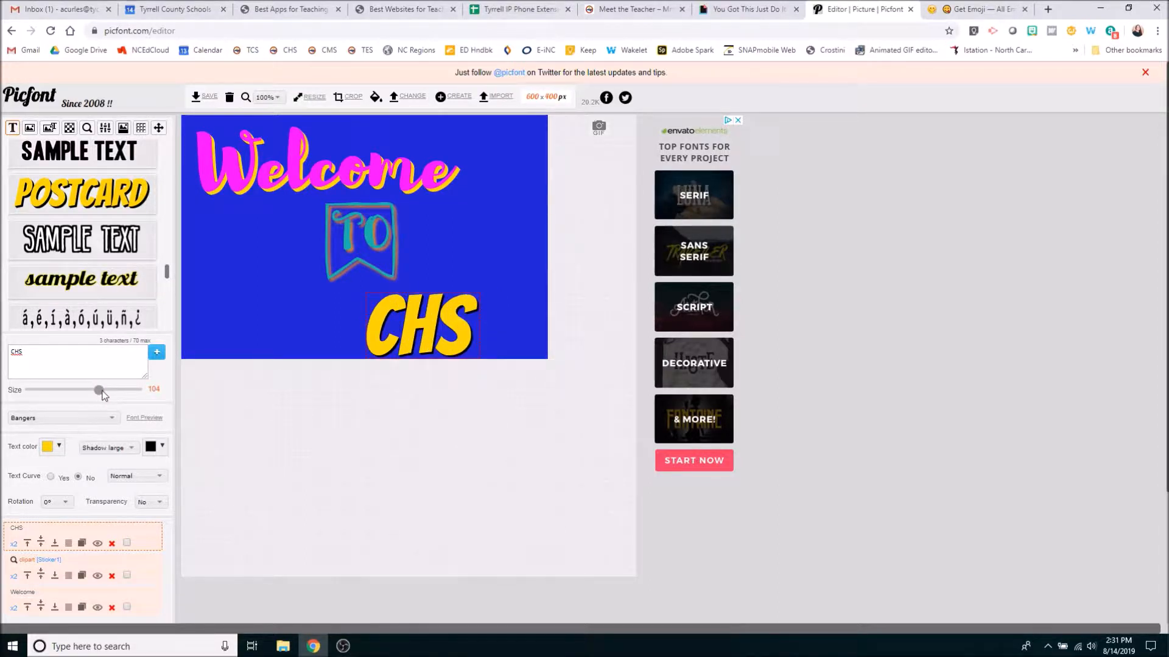
# - Enlarge "CHS" to size 141 and rearrange it with the "TO" sticker so they sit diagonally below "Welcome"
pyautogui.moveTo(385, 363); pyautogui.dragTo(418, 345)
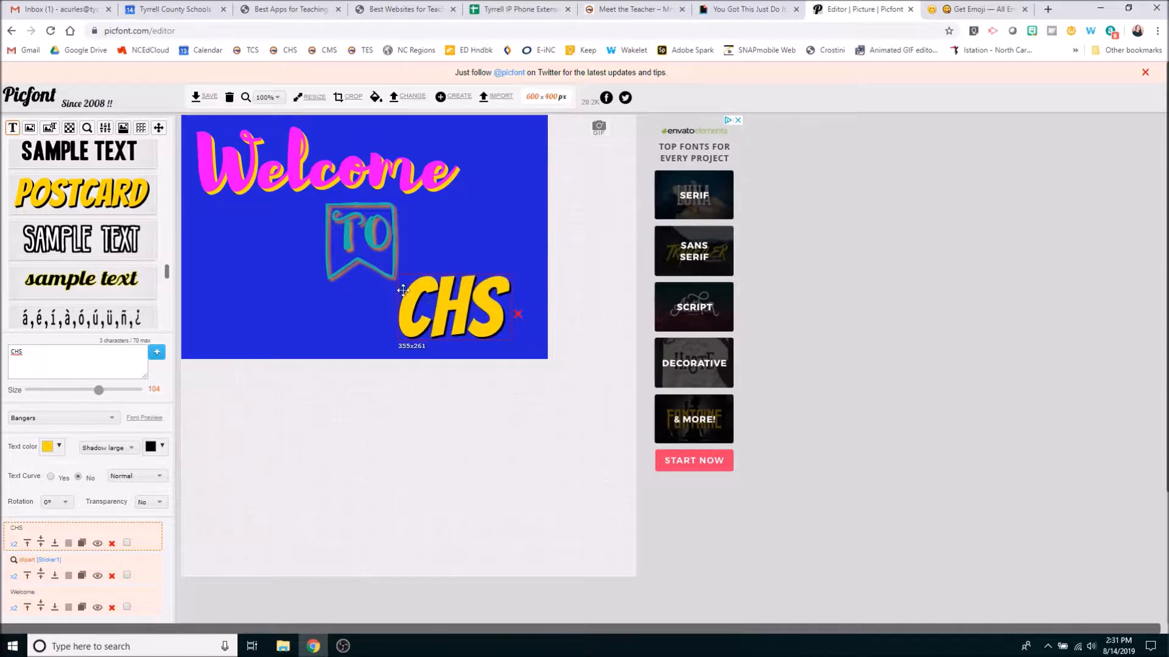
pyautogui.moveTo(365, 248); pyautogui.dragTo(303, 249)
pyautogui.moveTo(400, 280); pyautogui.dragTo(350, 244)
pyautogui.moveTo(99, 386); pyautogui.dragTo(124, 386)
pyautogui.moveTo(417, 297); pyautogui.dragTo(429, 304)
pyautogui.moveTo(305, 249); pyautogui.dragTo(312, 256)
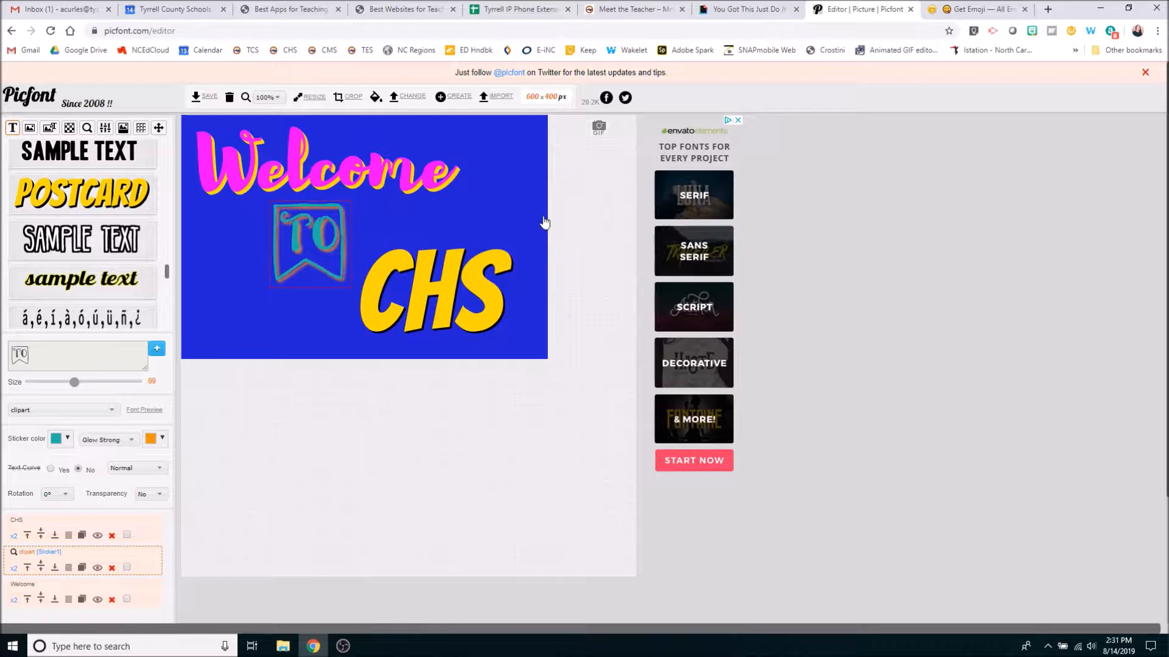
pyautogui.click(527, 196)
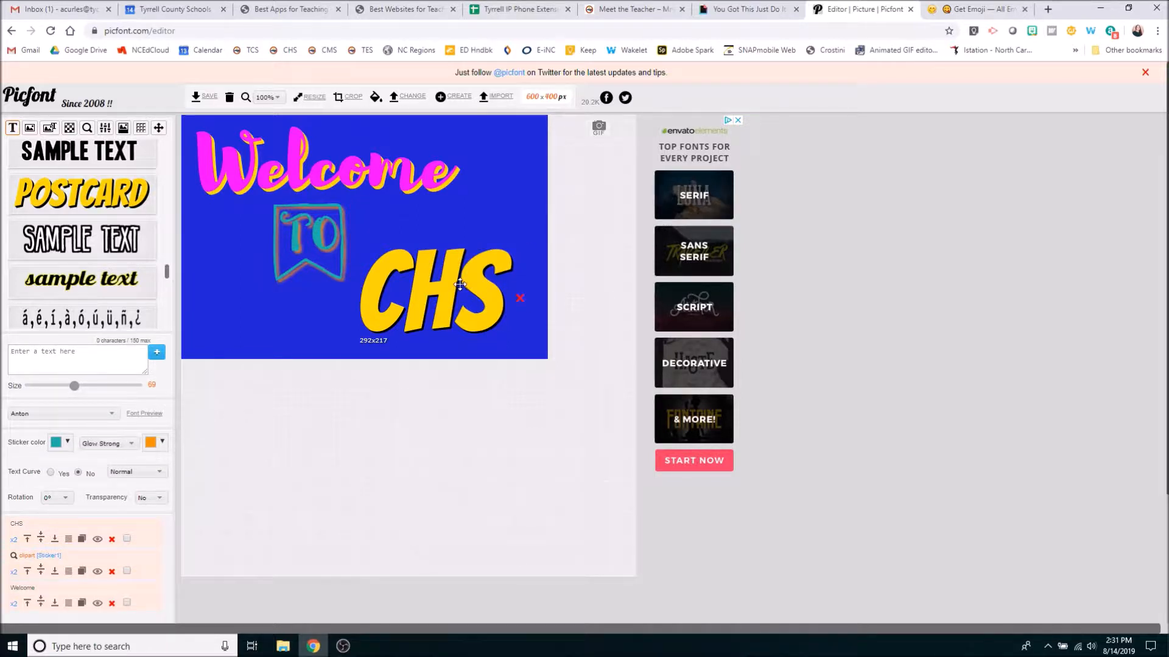
# - Change the shadow colour of the "CHS" text to bright green #3bff00
pyautogui.click(443, 293)
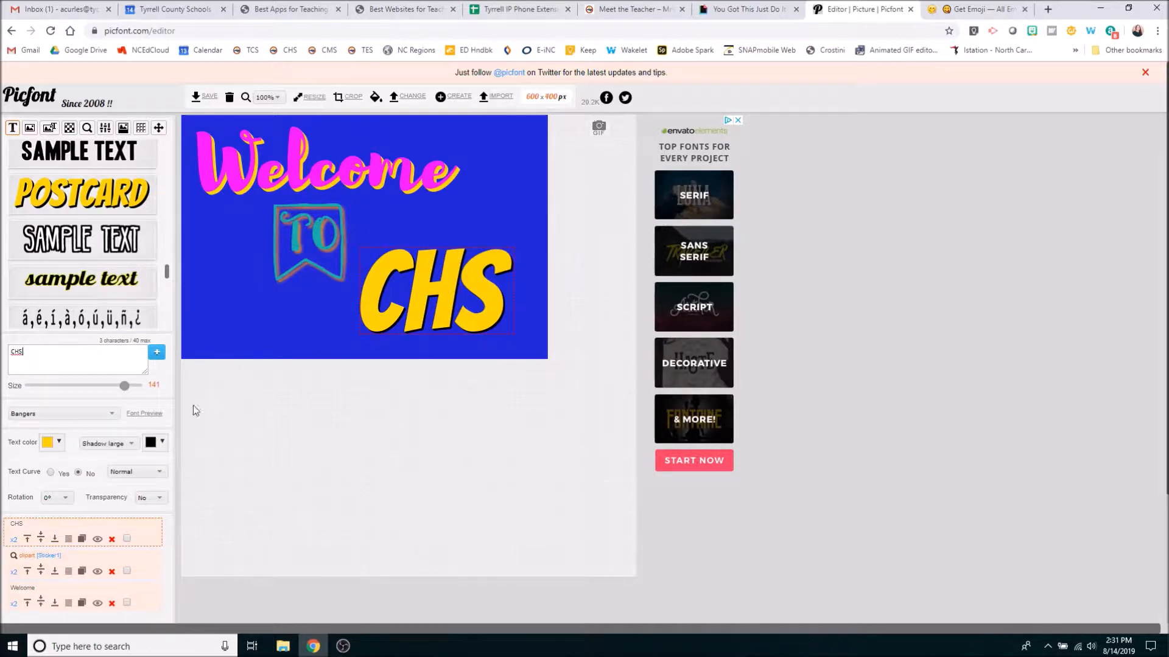
pyautogui.click(162, 442)
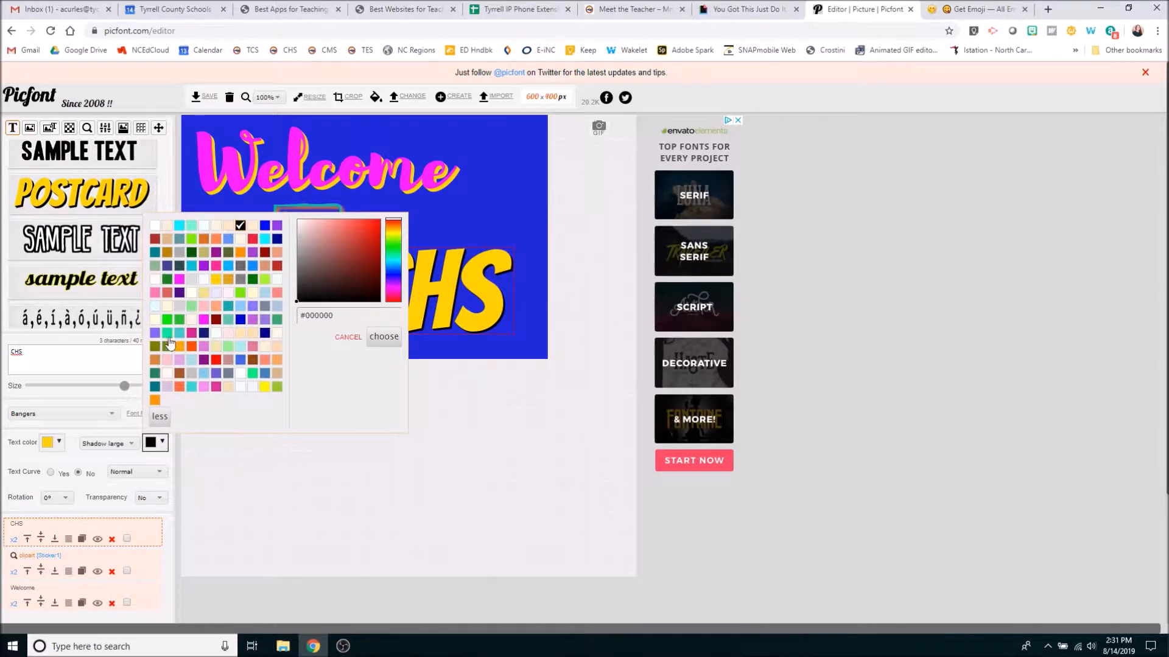
pyautogui.click(394, 244)
pyautogui.moveTo(378, 229); pyautogui.dragTo(379, 219)
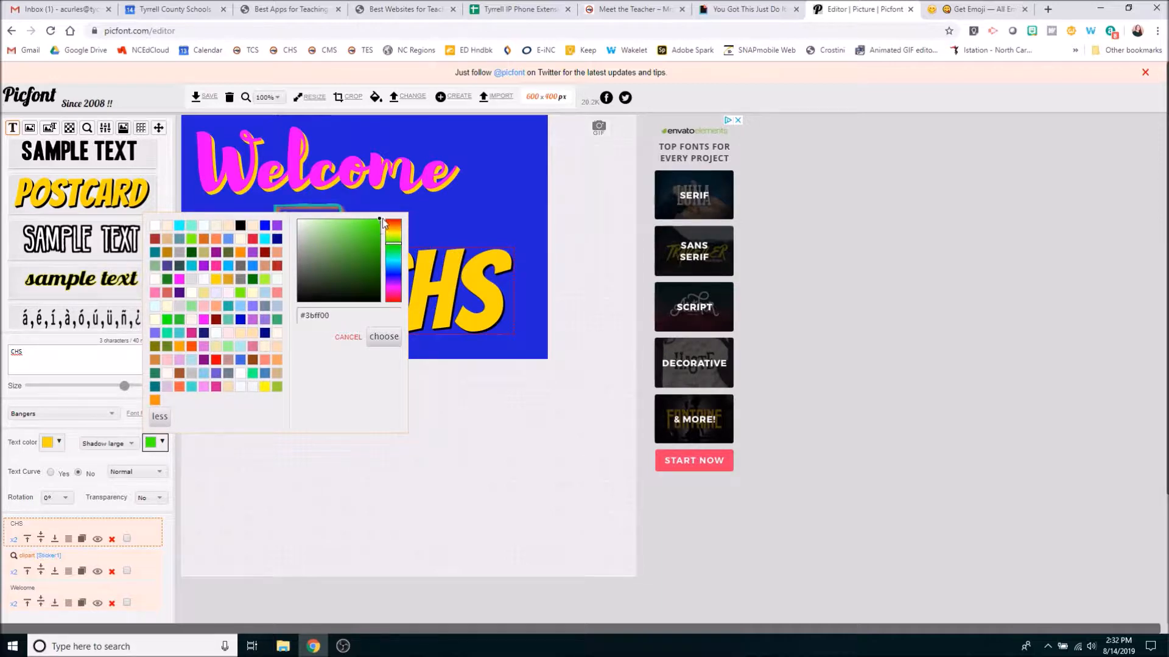
pyautogui.click(380, 337)
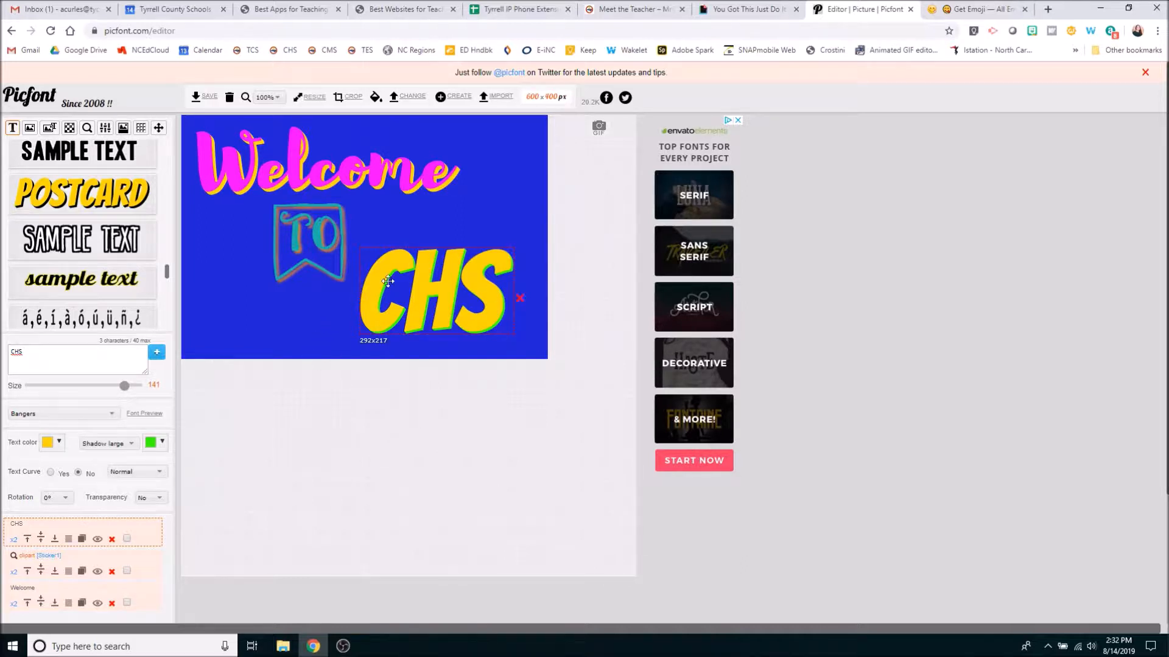
# - Save the current design as the first GIF instant and move the Instants dialog below the artwork
pyautogui.click(599, 129)
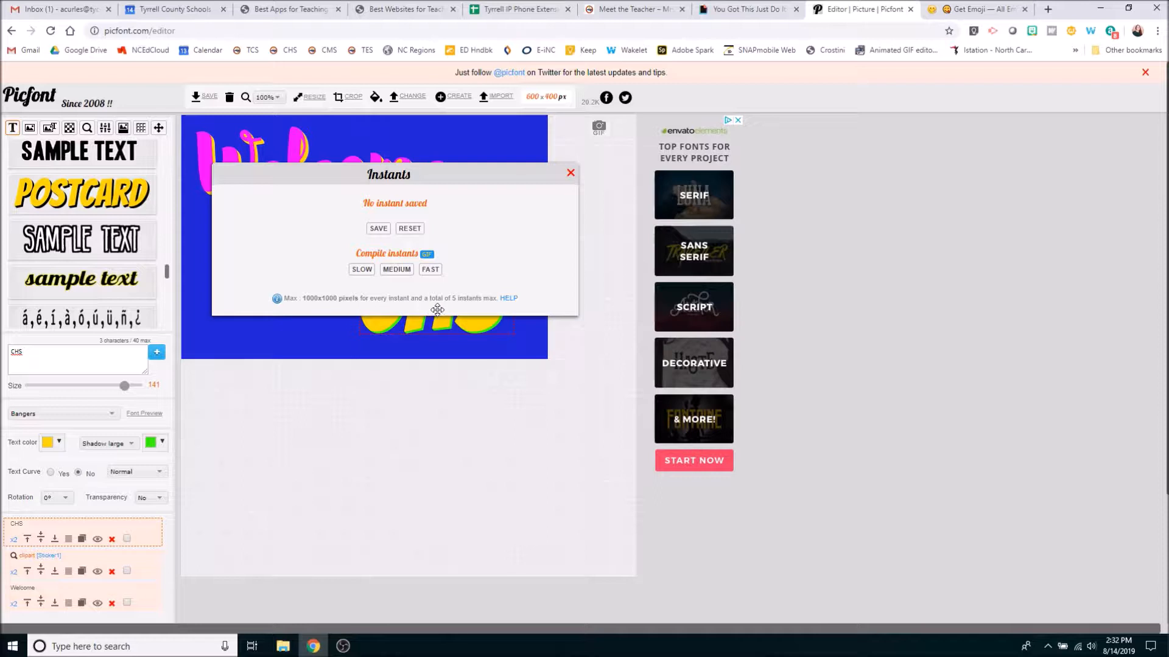
pyautogui.click(378, 230)
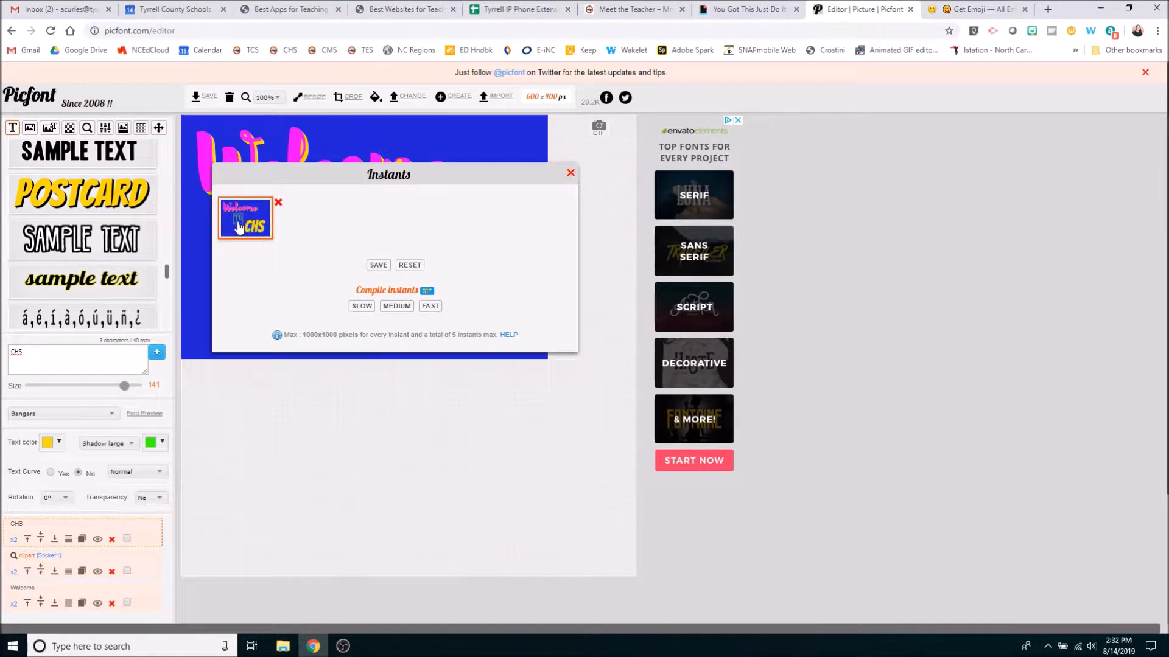
pyautogui.moveTo(393, 174); pyautogui.dragTo(376, 387)
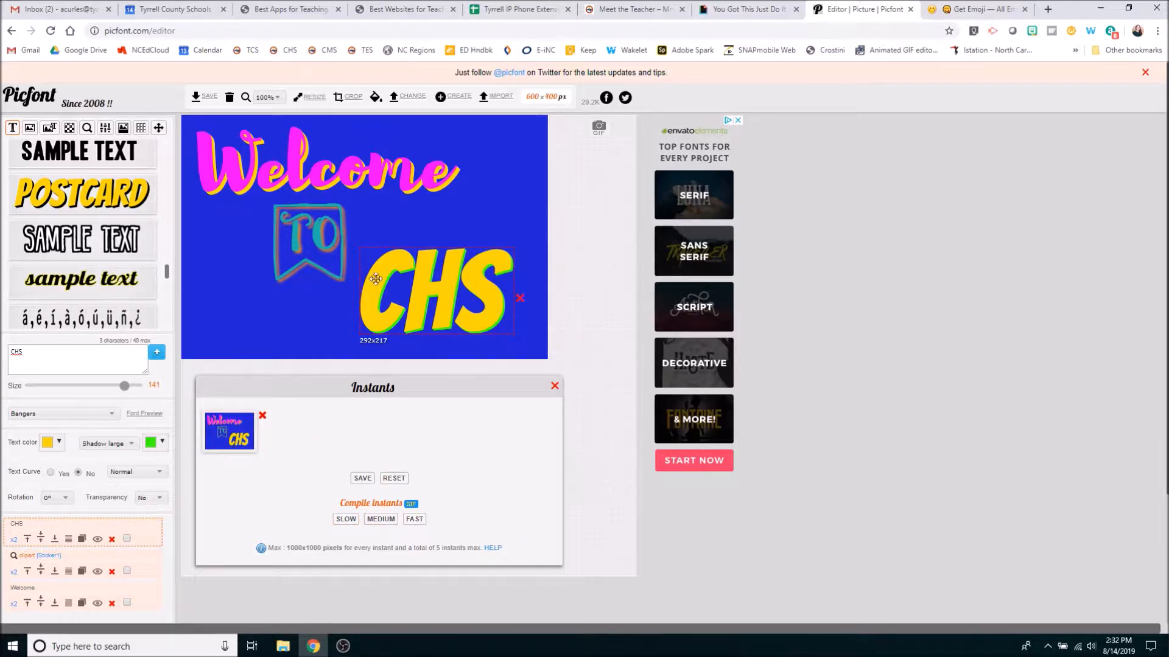
# - Recolour the "Welcome" text dark green with a cyan shadow
pyautogui.click(356, 172)
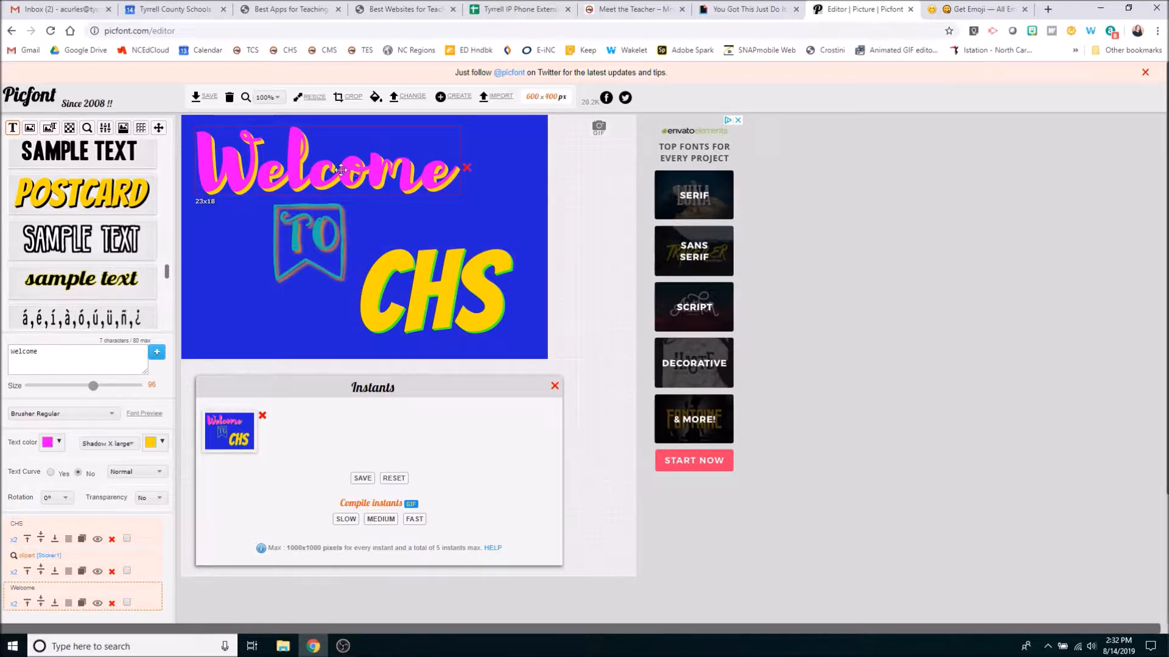
pyautogui.click(60, 443)
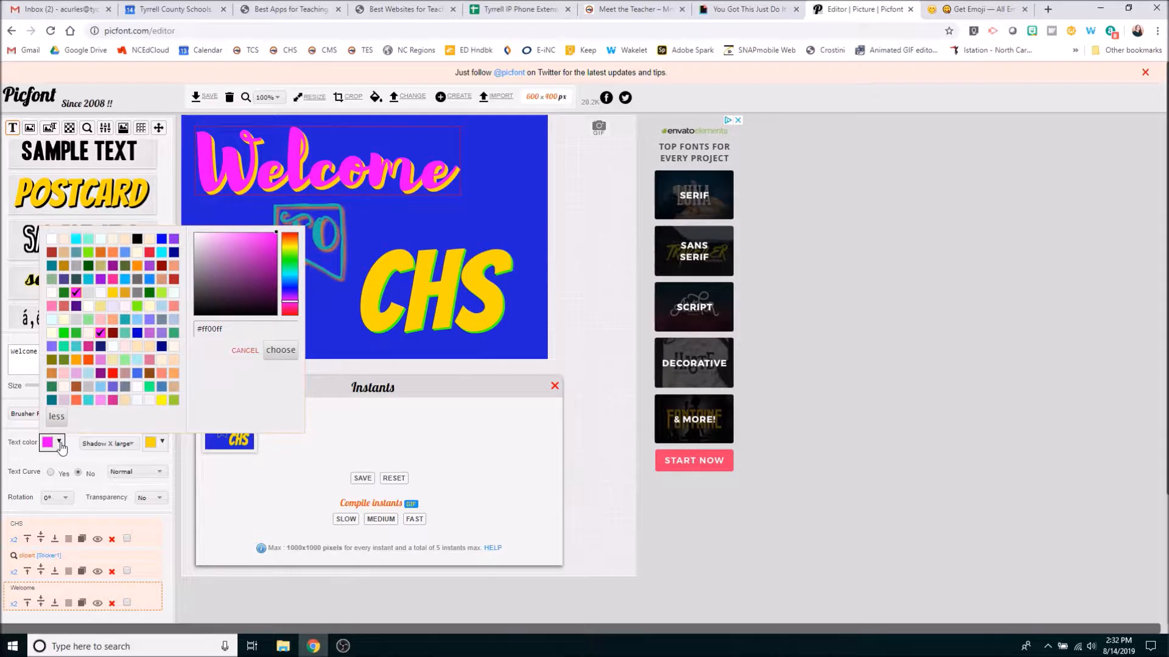
pyautogui.click(52, 388)
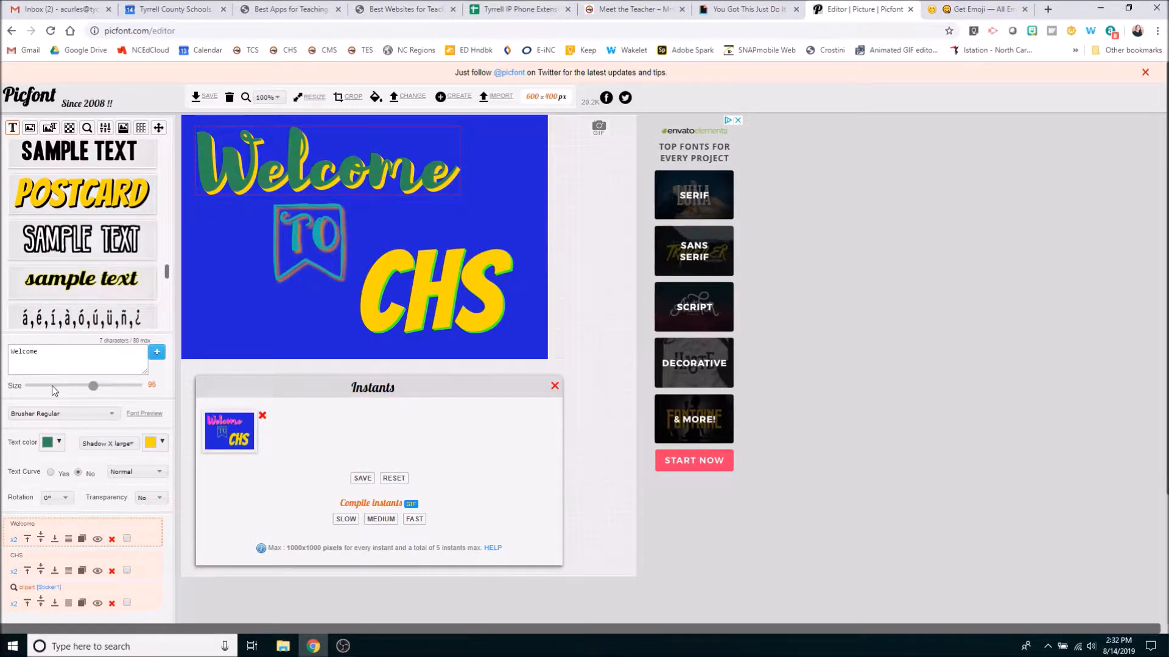
pyautogui.click(161, 442)
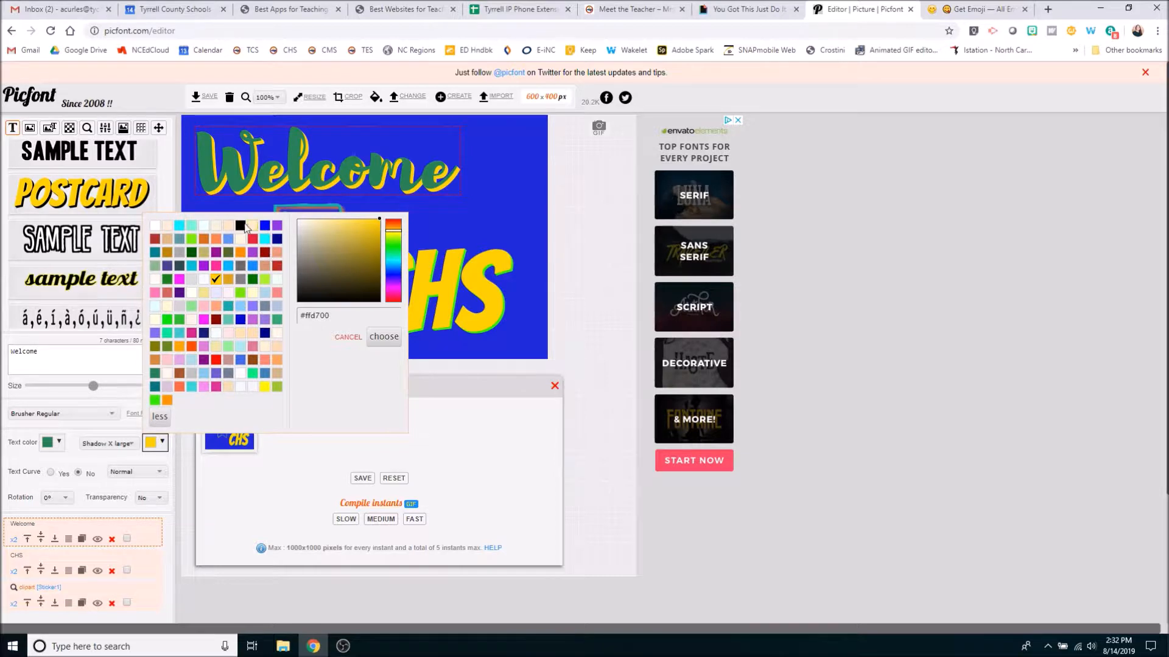
pyautogui.click(179, 226)
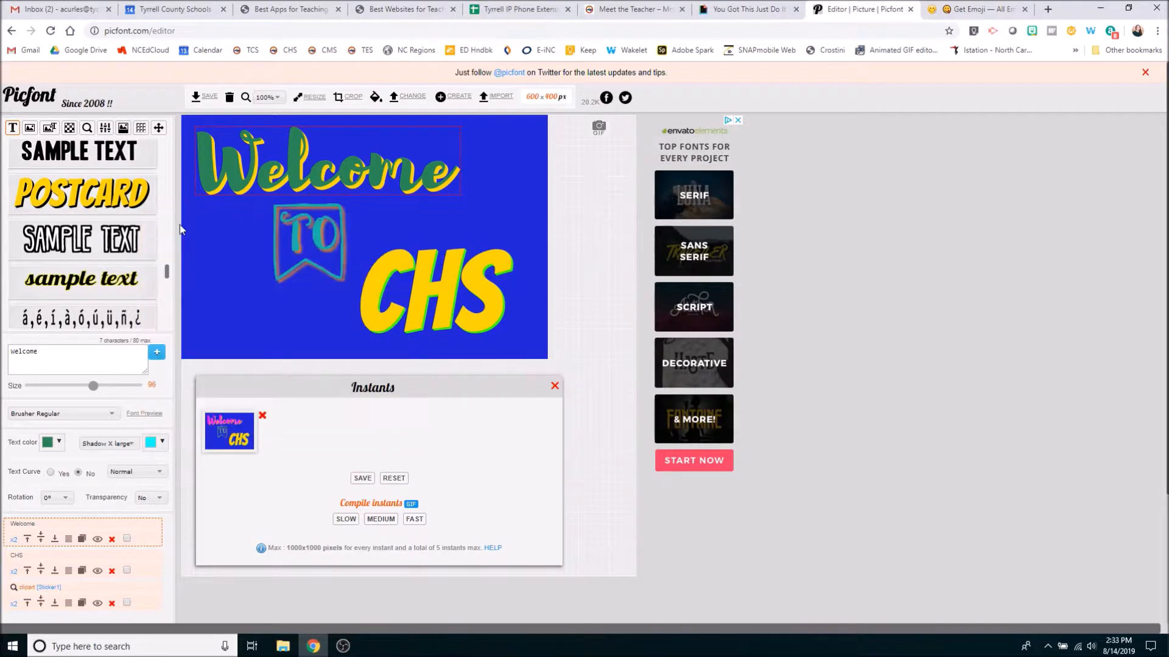
# - Recolour the "TO" sticker light pink and set its effect colour to yellow
pyautogui.click(321, 256)
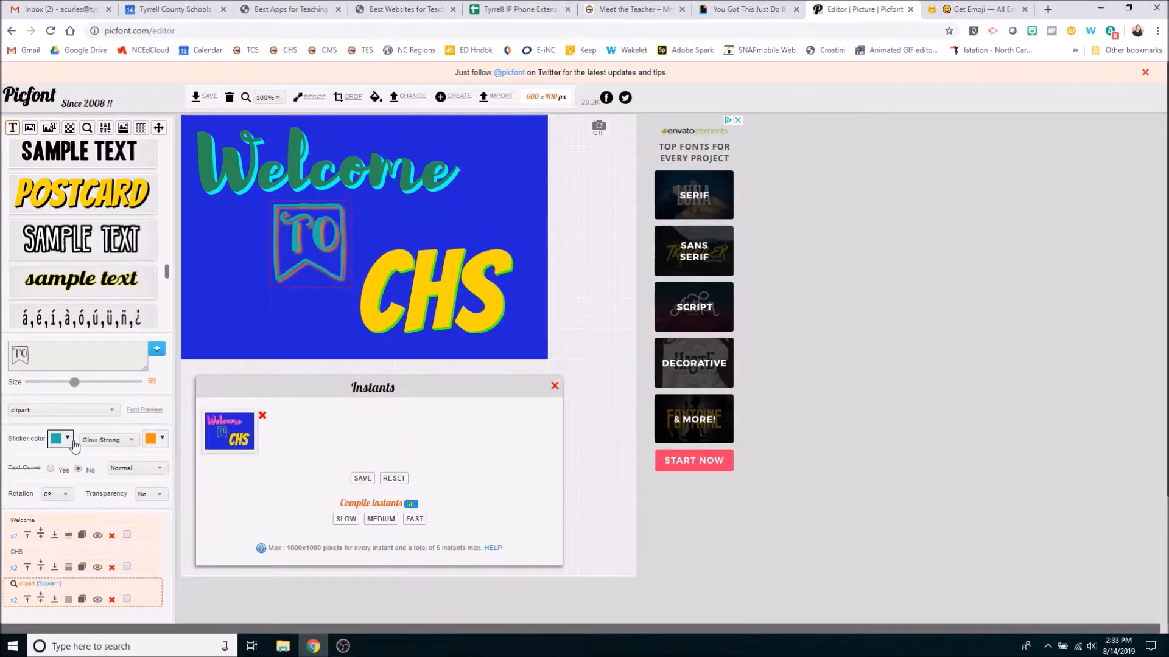
pyautogui.click(61, 439)
pyautogui.click(110, 397)
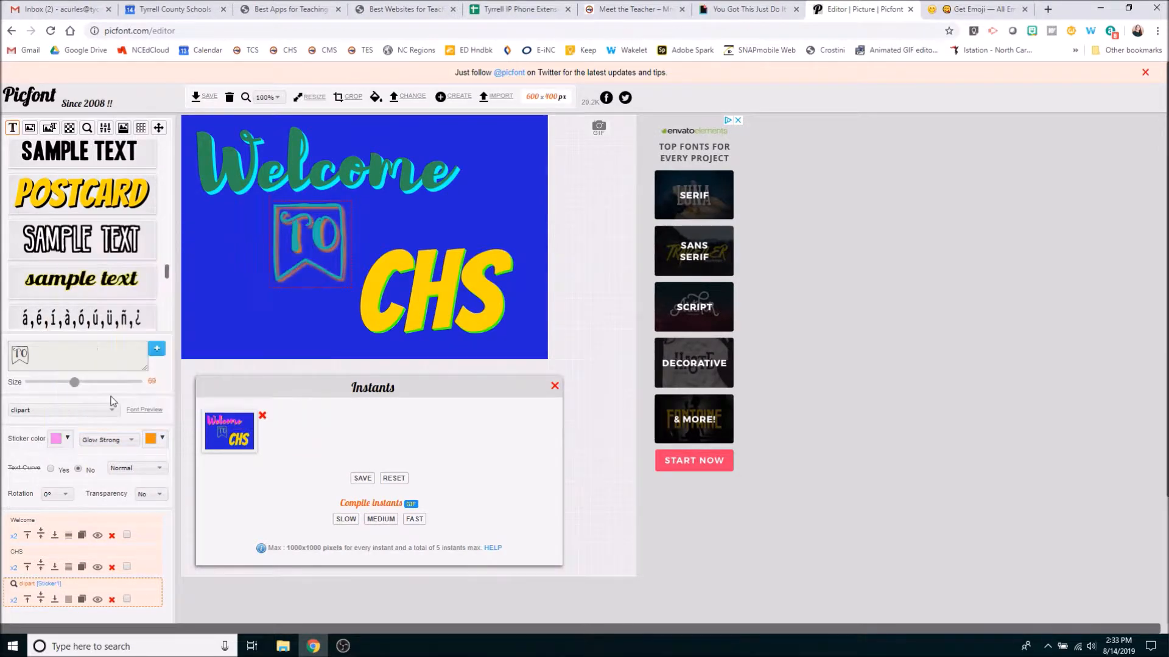
pyautogui.click(156, 438)
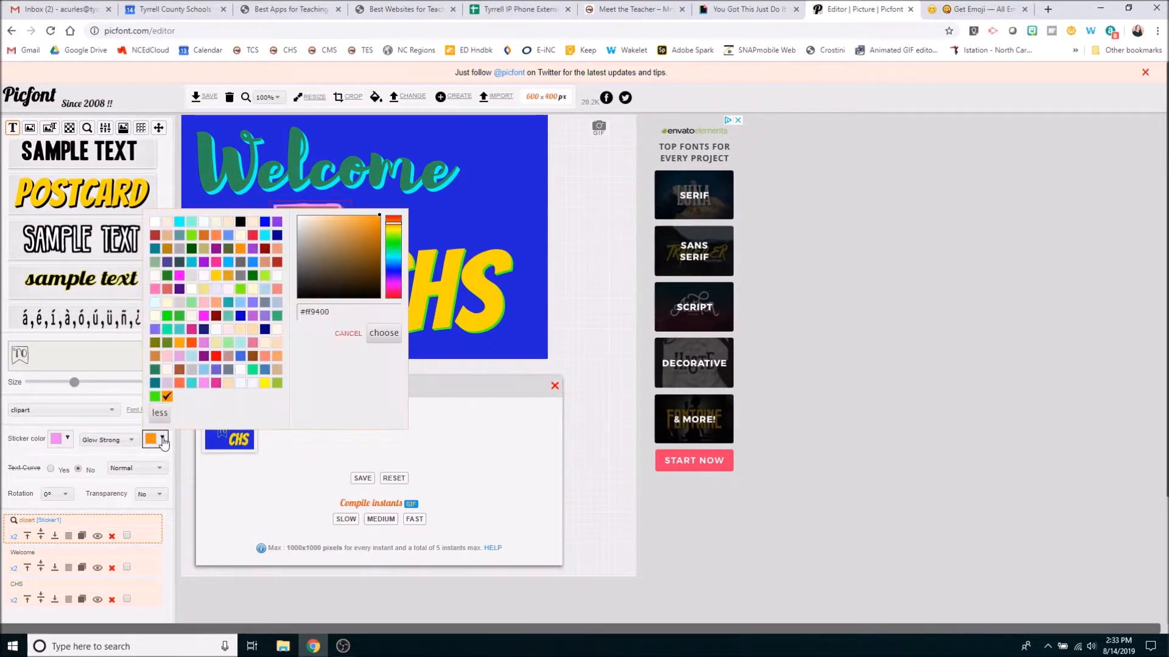
pyautogui.click(269, 384)
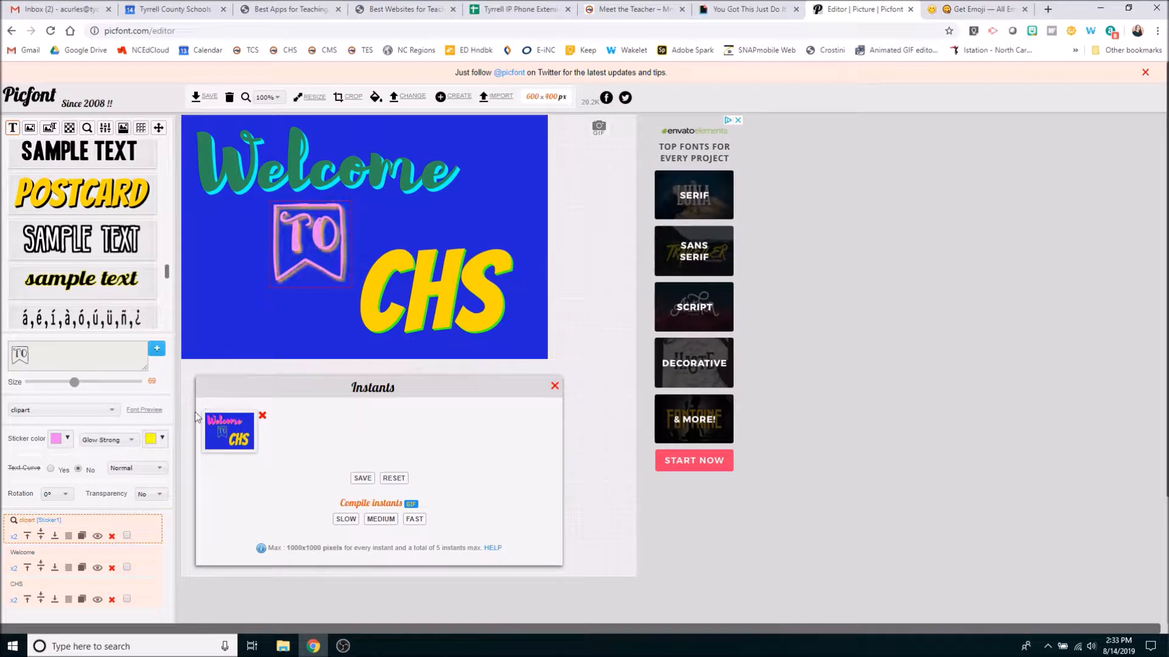
# - Try the Gradient and Shadow thinner effects on the "TO" sticker, then settle on Shadow X large
pyautogui.click(135, 441)
pyautogui.click(122, 498)
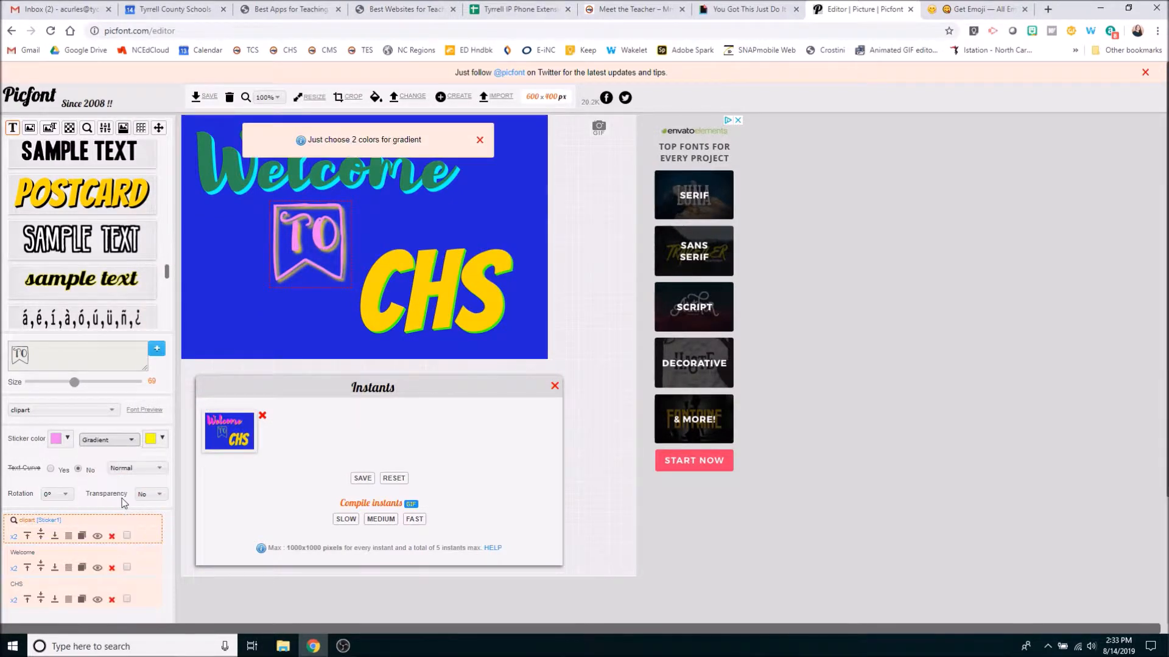
pyautogui.click(133, 441)
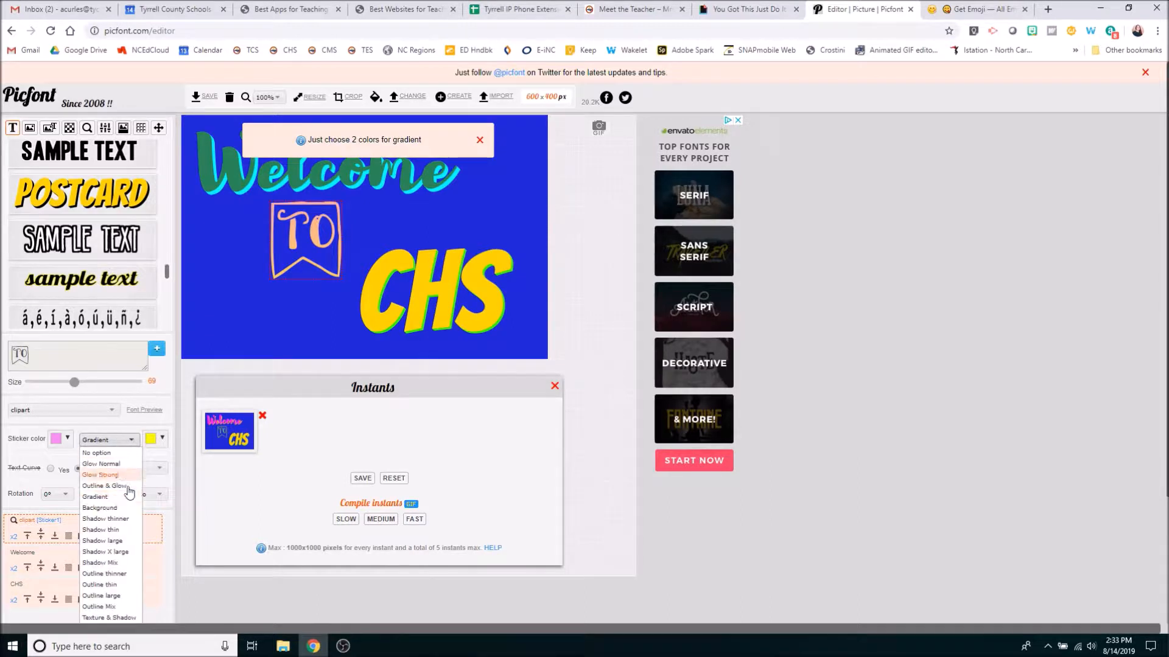
pyautogui.click(129, 525)
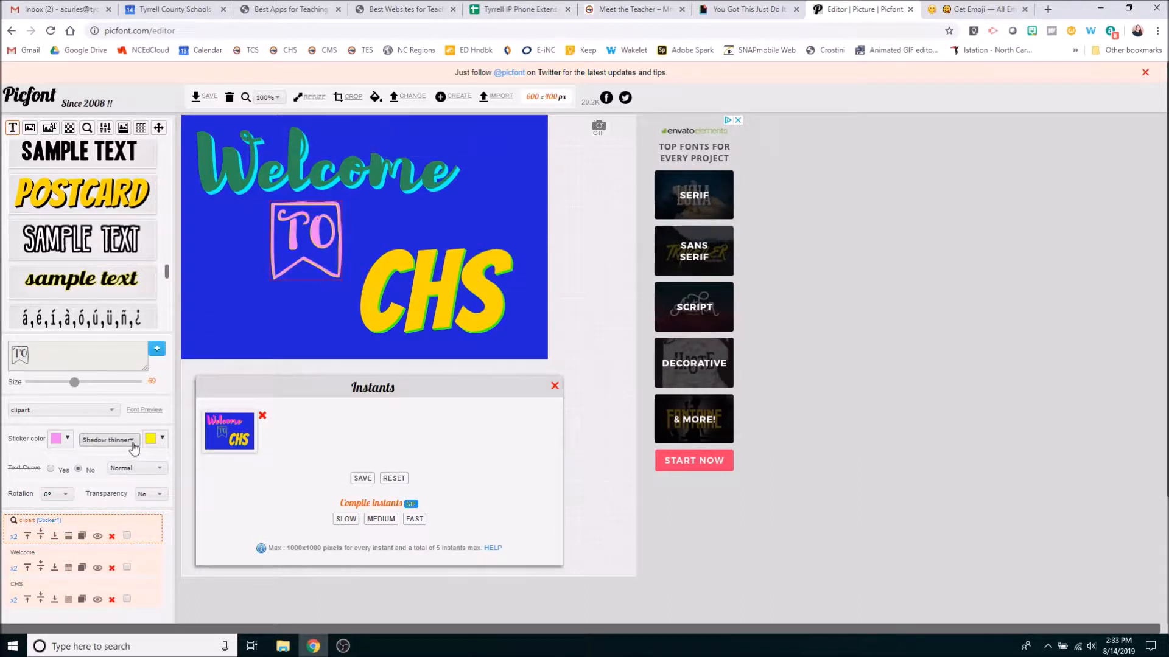
pyautogui.click(132, 441)
pyautogui.click(128, 553)
# - Recolour the "CHS" text purple and set its shadow colour to magenta #f100ff
pyautogui.click(448, 291)
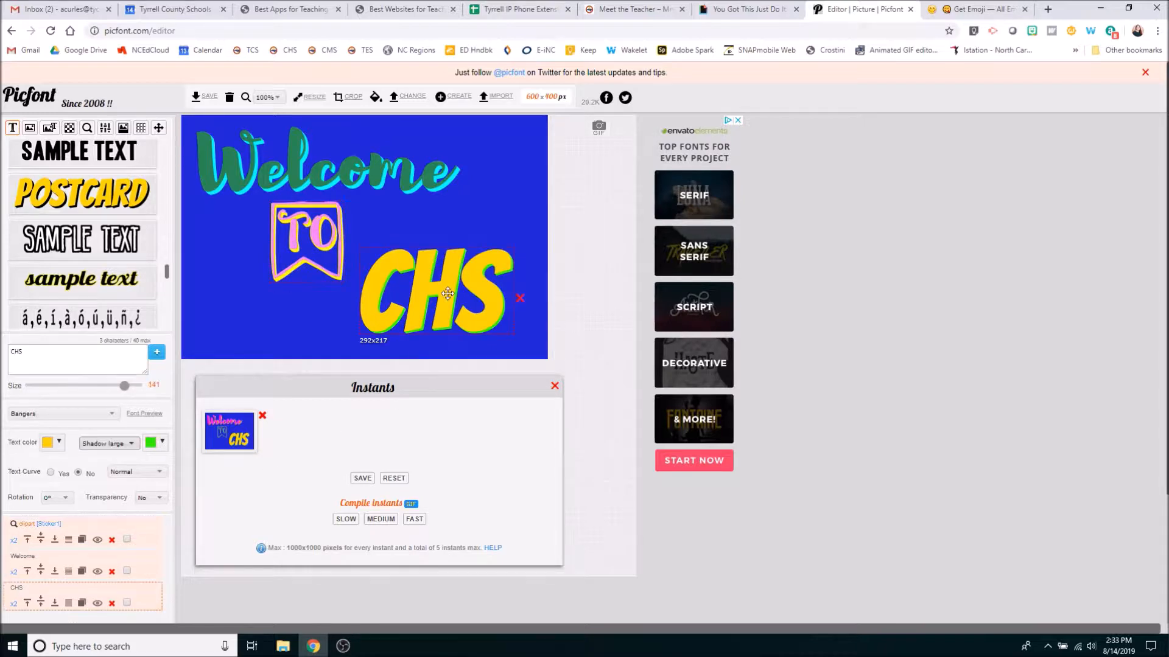
pyautogui.click(59, 443)
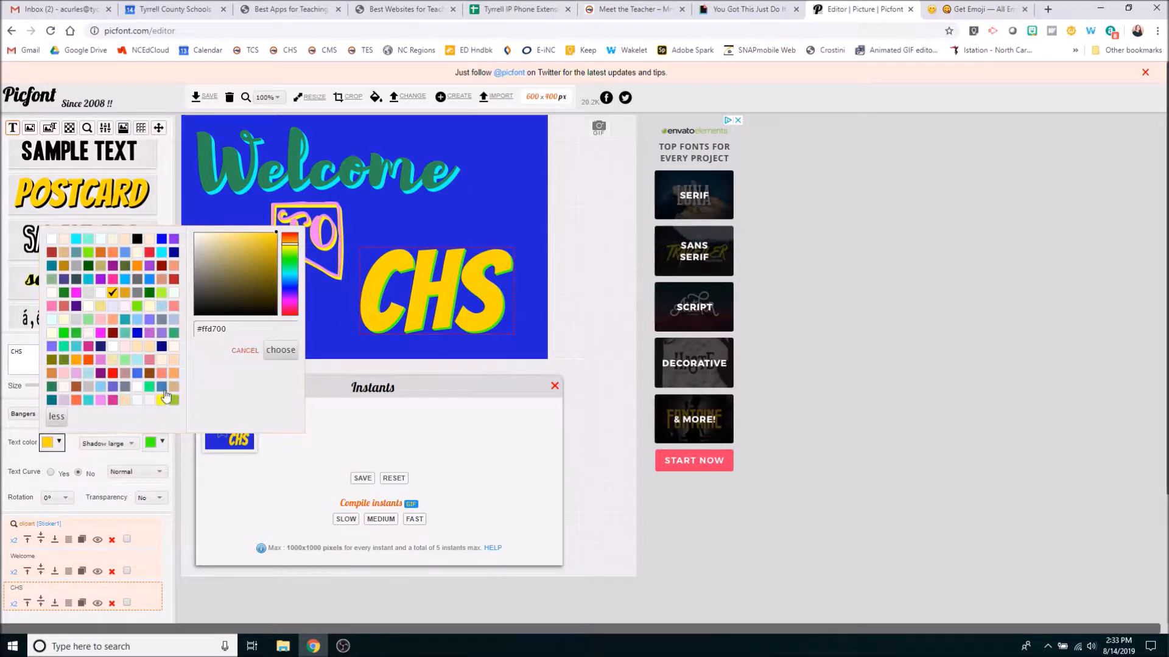
pyautogui.click(173, 241)
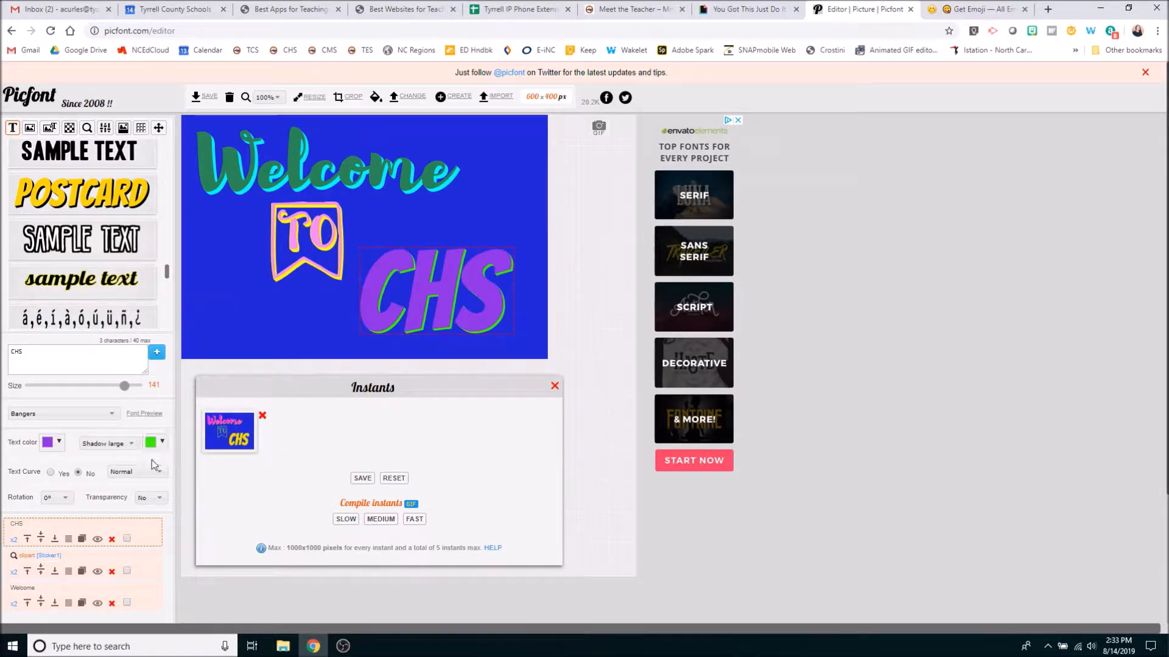
pyautogui.click(161, 444)
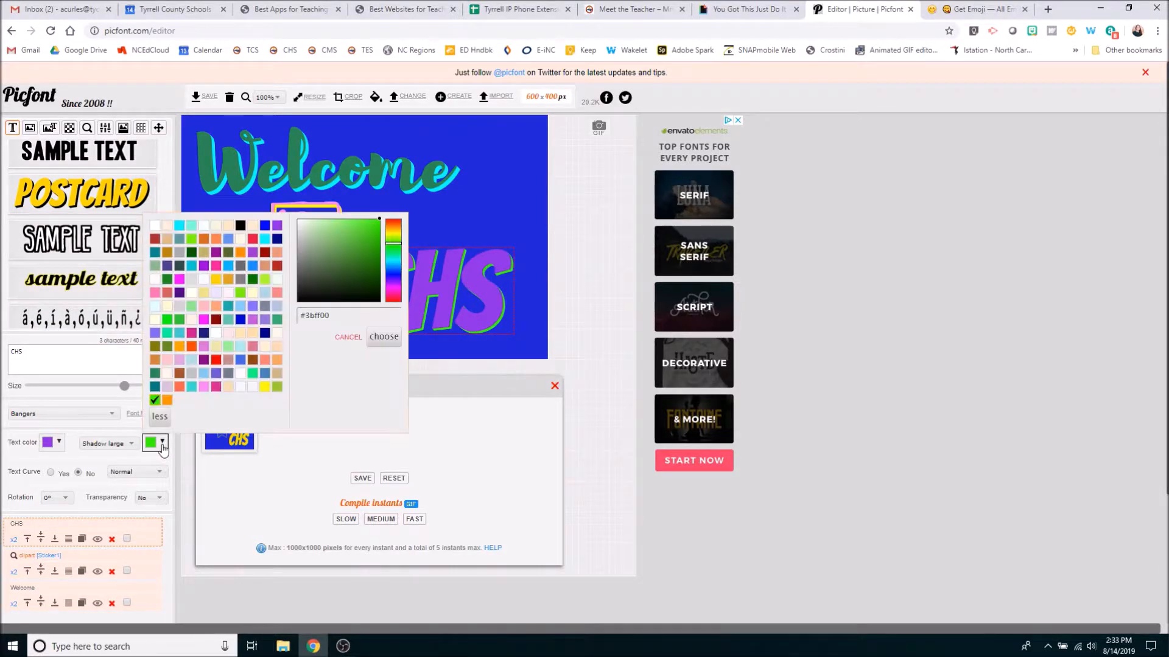
pyautogui.click(395, 288)
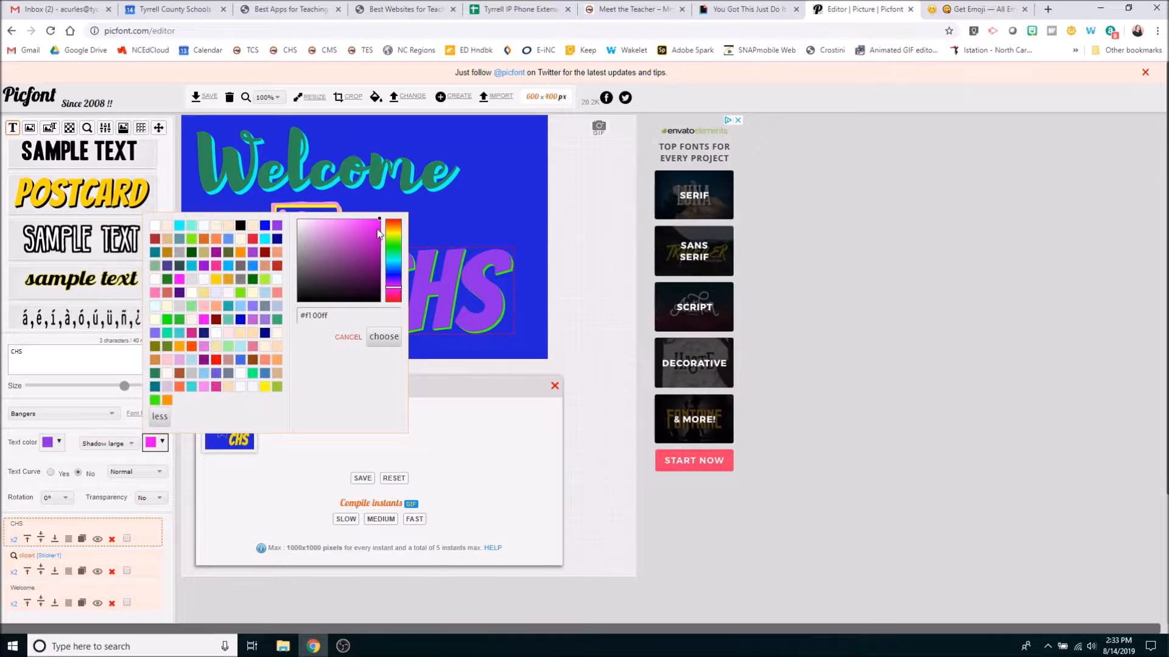
pyautogui.click(384, 336)
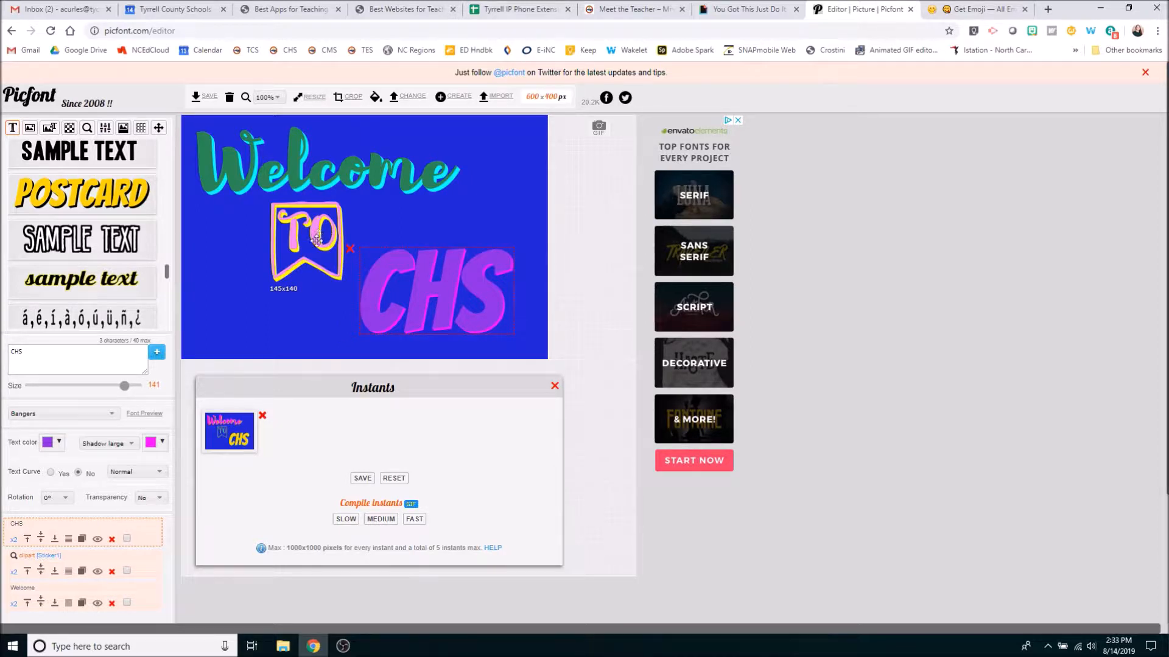
# - Rotate the "Welcome" text to 10°
pyautogui.click(311, 177)
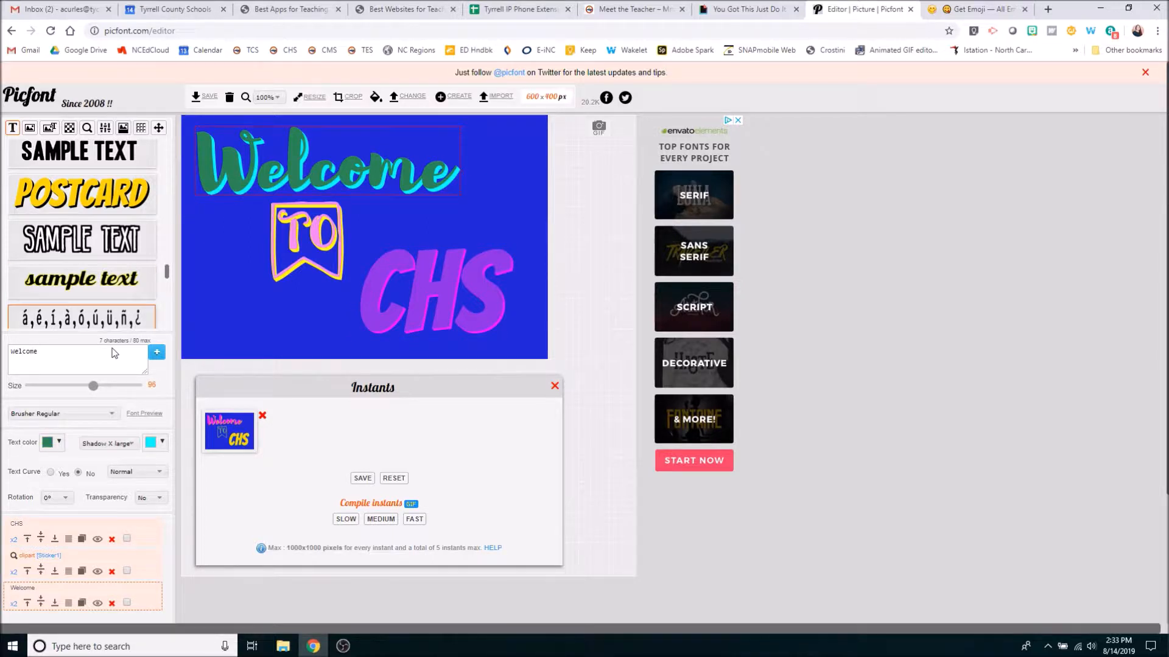
pyautogui.click(65, 498)
pyautogui.moveTo(71, 521); pyautogui.dragTo(73, 611)
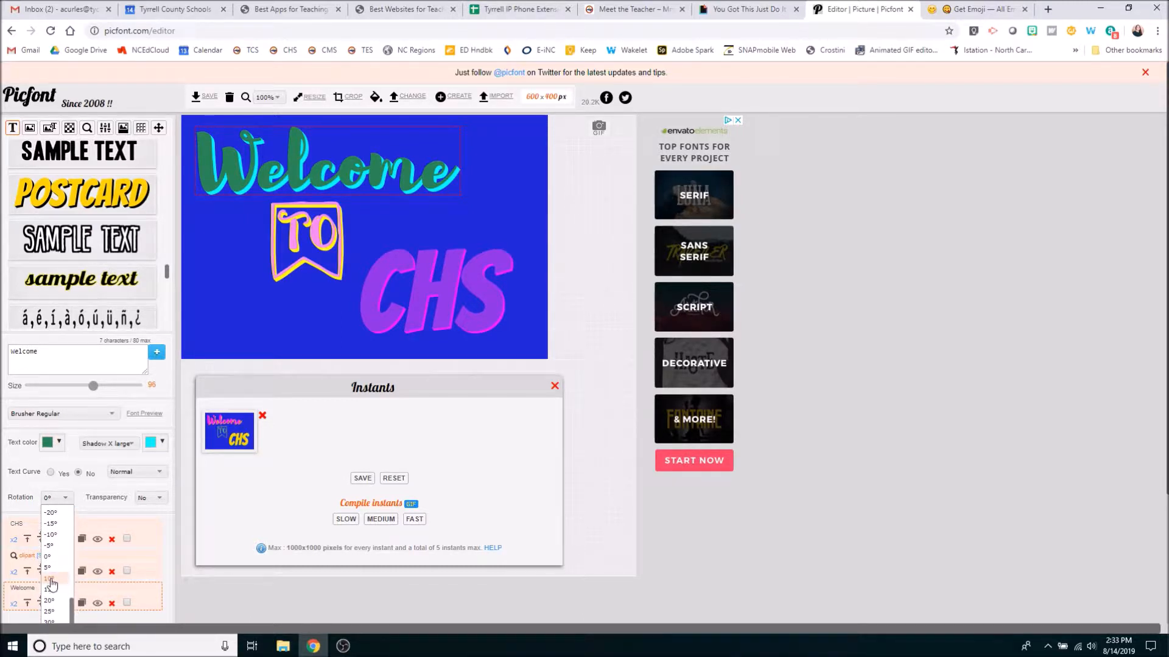
pyautogui.click(51, 579)
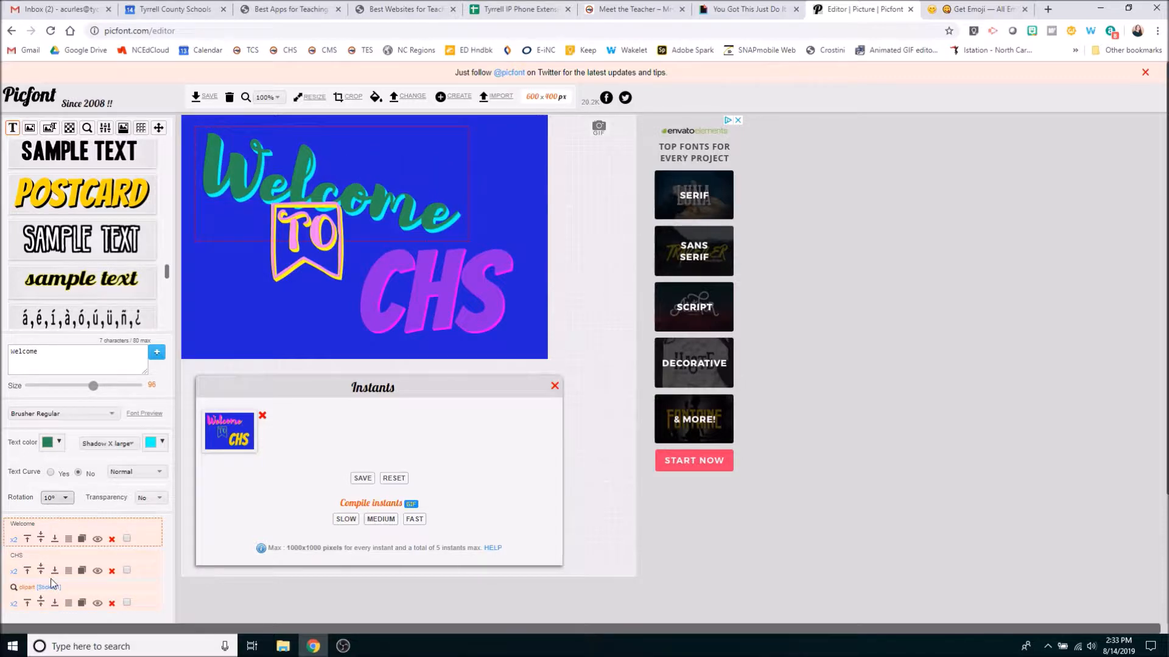
# - Rotate the "TO" sticker to -10°
pyautogui.click(313, 253)
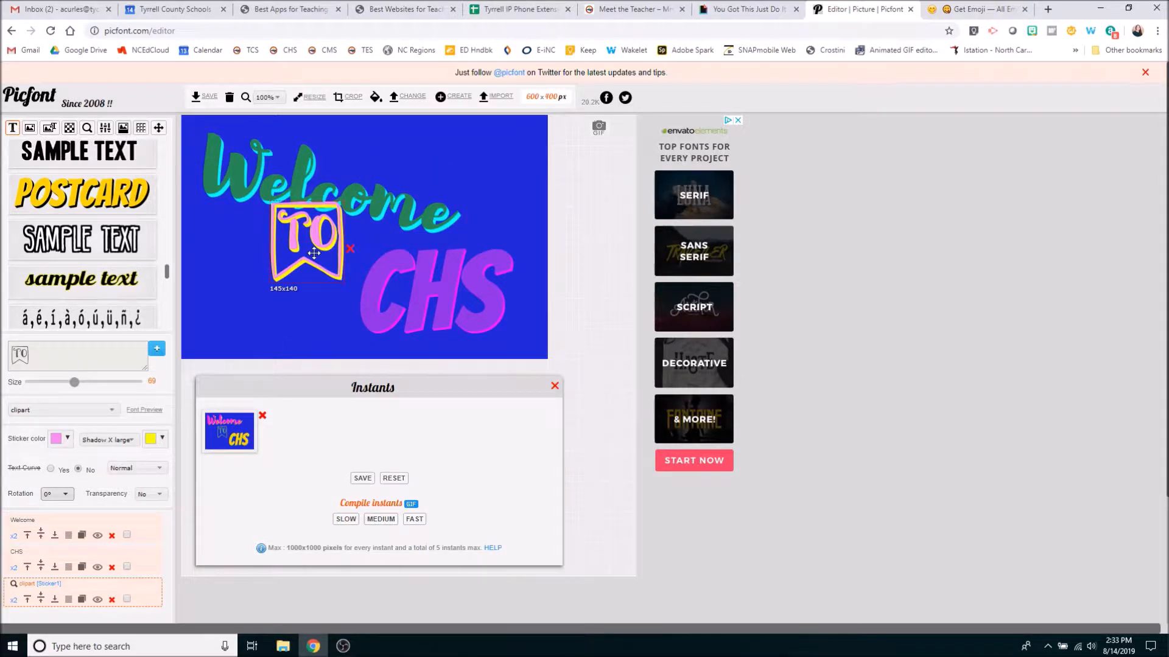
pyautogui.click(68, 496)
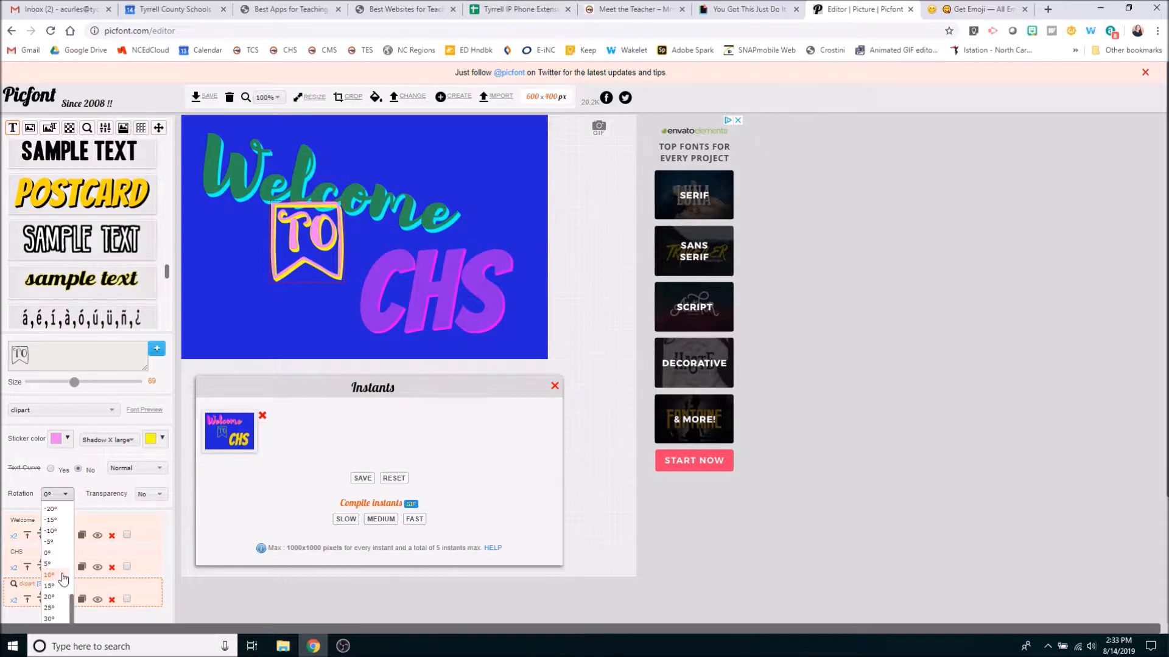
pyautogui.click(51, 531)
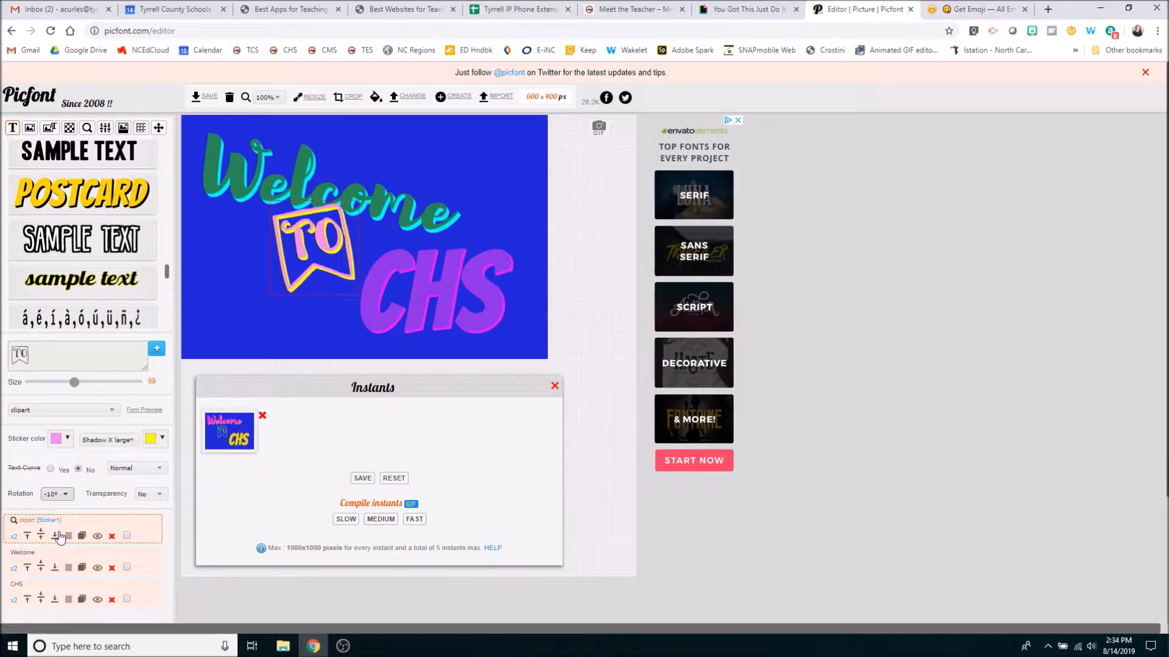
# - Rotate the "CHS" text to 10° and save the design as the second instant
pyautogui.click(446, 319)
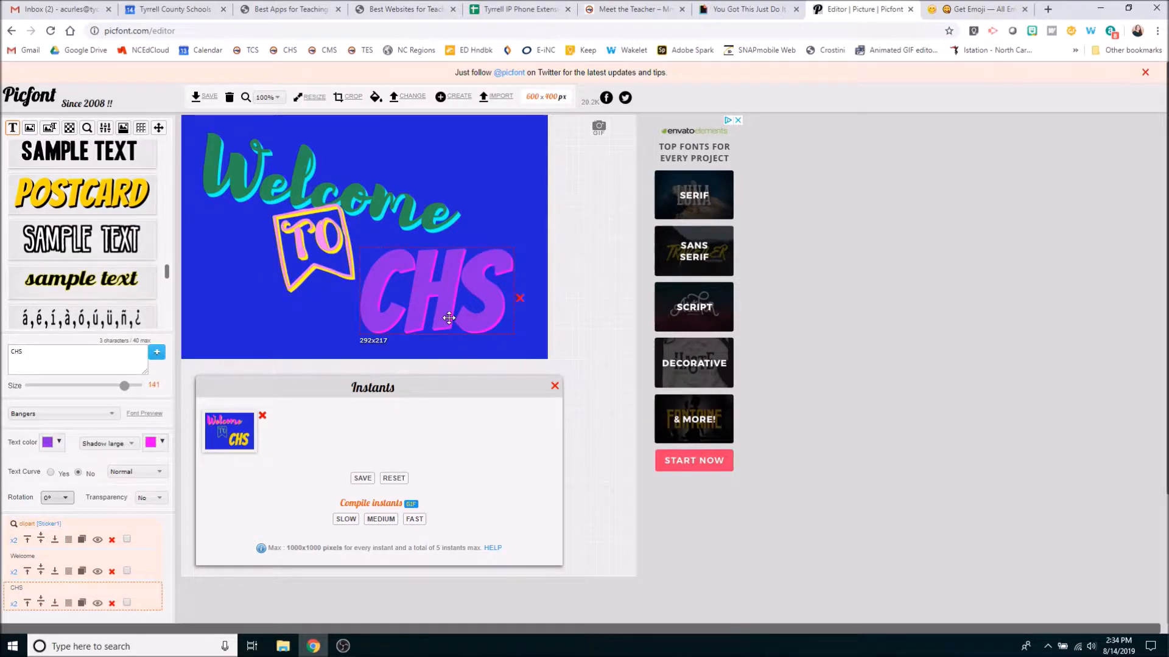
pyautogui.click(67, 500)
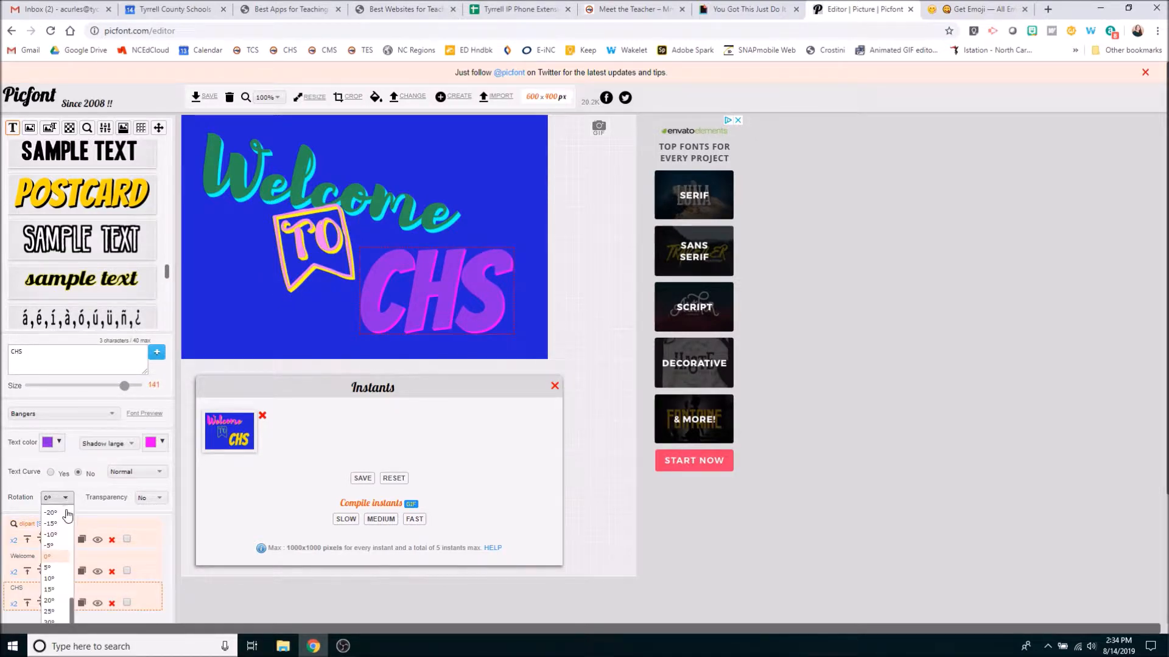
pyautogui.click(61, 581)
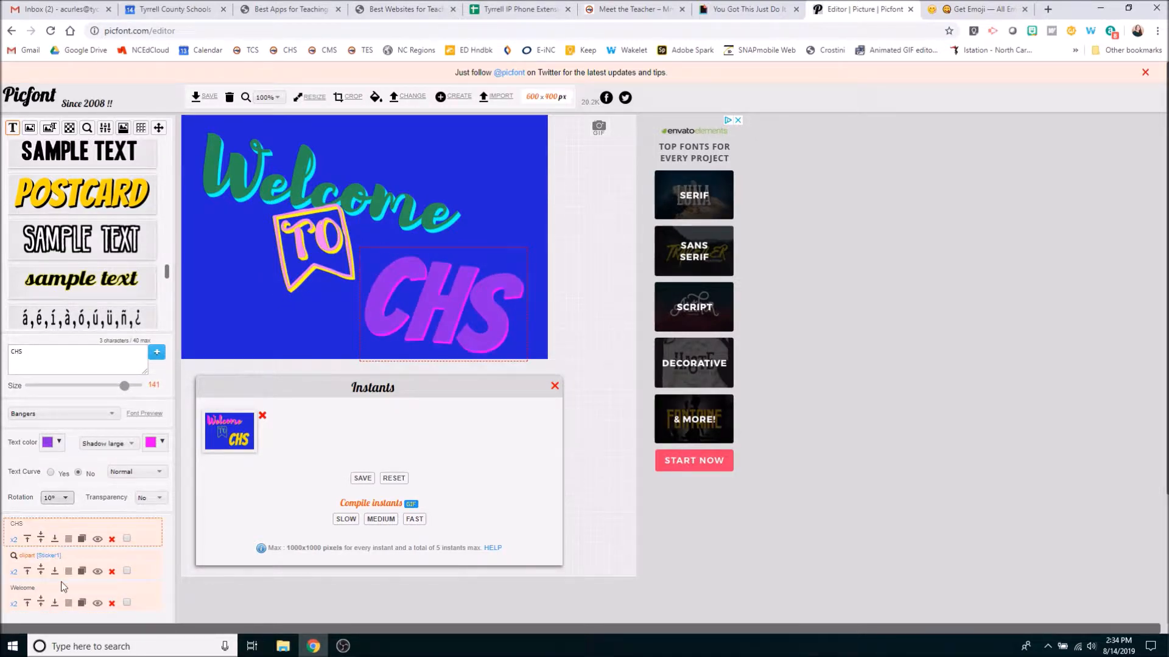
pyautogui.click(364, 480)
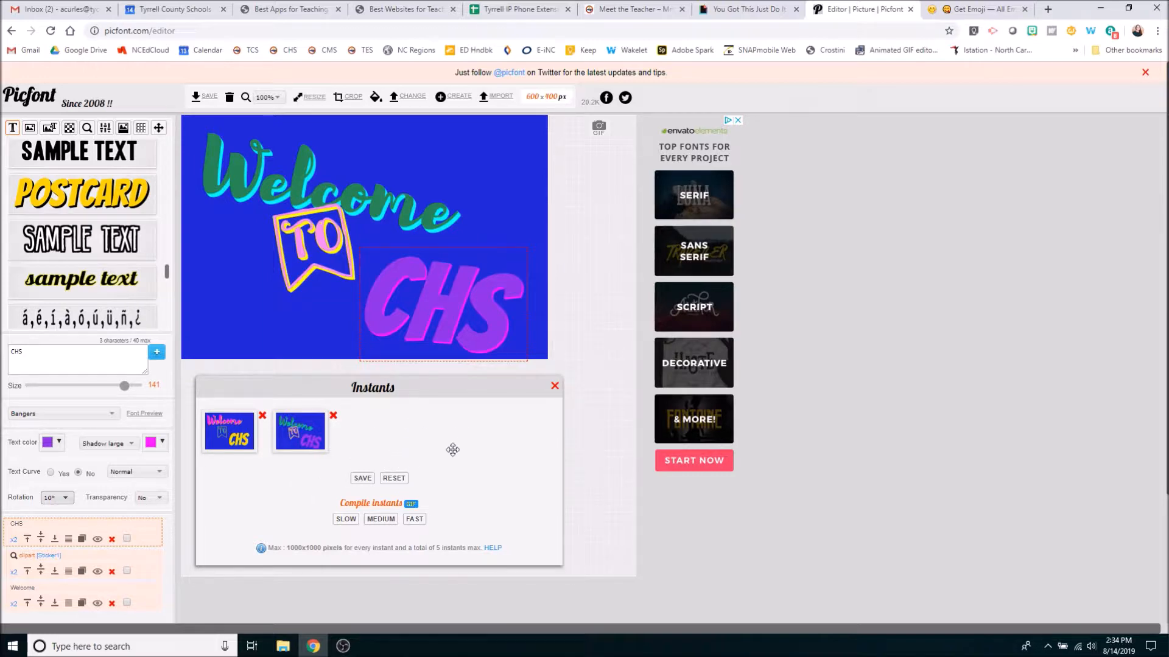
# - Set the rotation of the "Welcome" text, the "TO" sticker and the "CHS" text back to 0°
pyautogui.click(328, 189)
pyautogui.click(57, 498)
pyautogui.click(60, 571)
pyautogui.click(313, 246)
pyautogui.click(58, 497)
pyautogui.click(60, 572)
pyautogui.click(444, 307)
# - Recolour the "Welcome" text white with an orange-red shadow and the "TO" sticker light blue with a green shadow
pyautogui.click(328, 167)
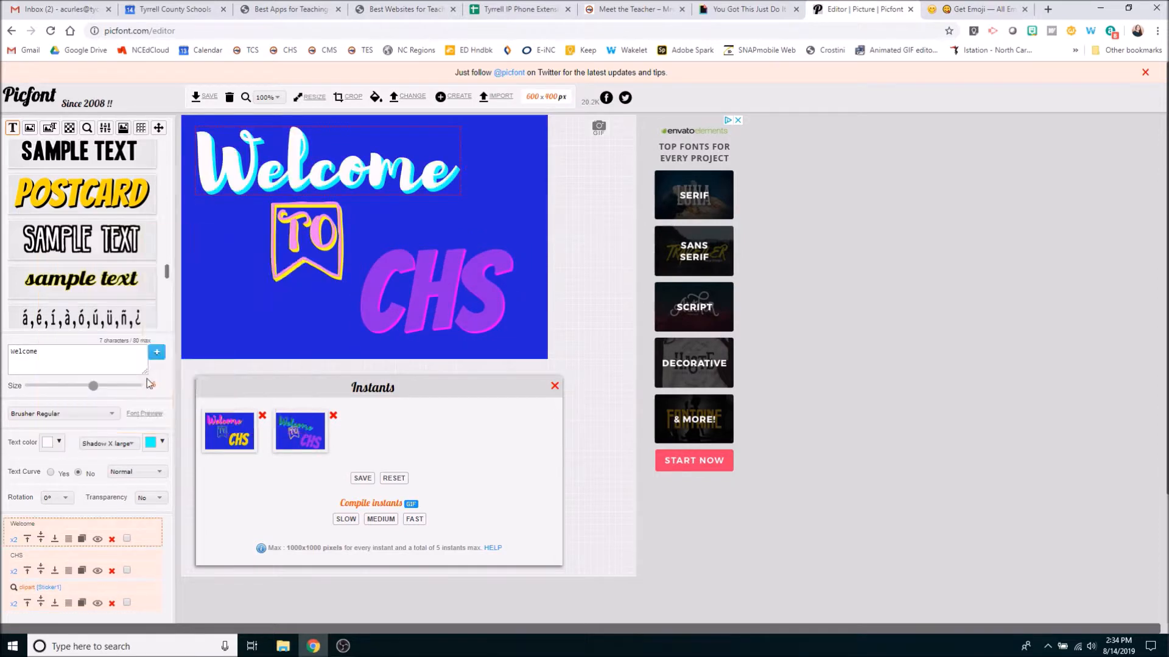
pyautogui.click(161, 442)
pyautogui.click(308, 243)
pyautogui.click(68, 438)
pyautogui.click(162, 439)
# - Recolour the "CHS" text cyan with a yellow shadow and save the design as the third instant
pyautogui.click(438, 292)
pyautogui.click(59, 443)
pyautogui.click(166, 262)
pyautogui.click(162, 443)
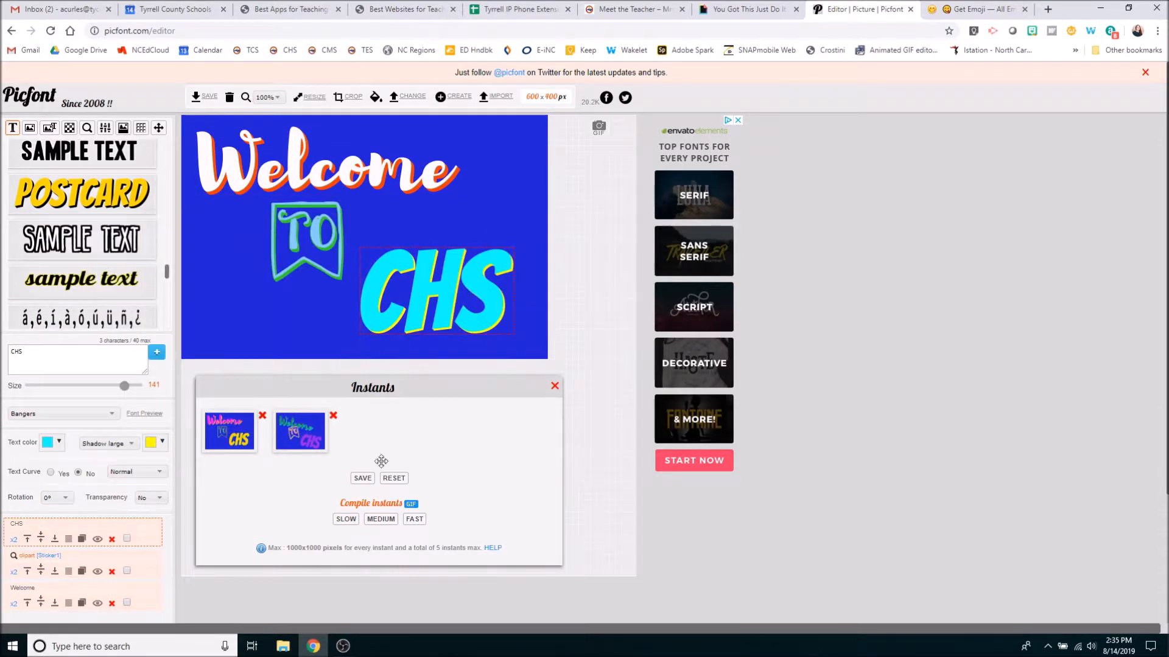
pyautogui.click(599, 128)
# - Rotate the "Welcome" and "CHS" texts to -10° and tilt the "TO" sticker clockwise
pyautogui.click(328, 167)
pyautogui.click(57, 498)
pyautogui.click(307, 244)
pyautogui.click(438, 292)
pyautogui.click(63, 551)
# - Recolour the "Welcome" text navy with a pale pink shadow and the "TO" sticker pale yellow with a red shadow
pyautogui.click(329, 183)
pyautogui.click(59, 443)
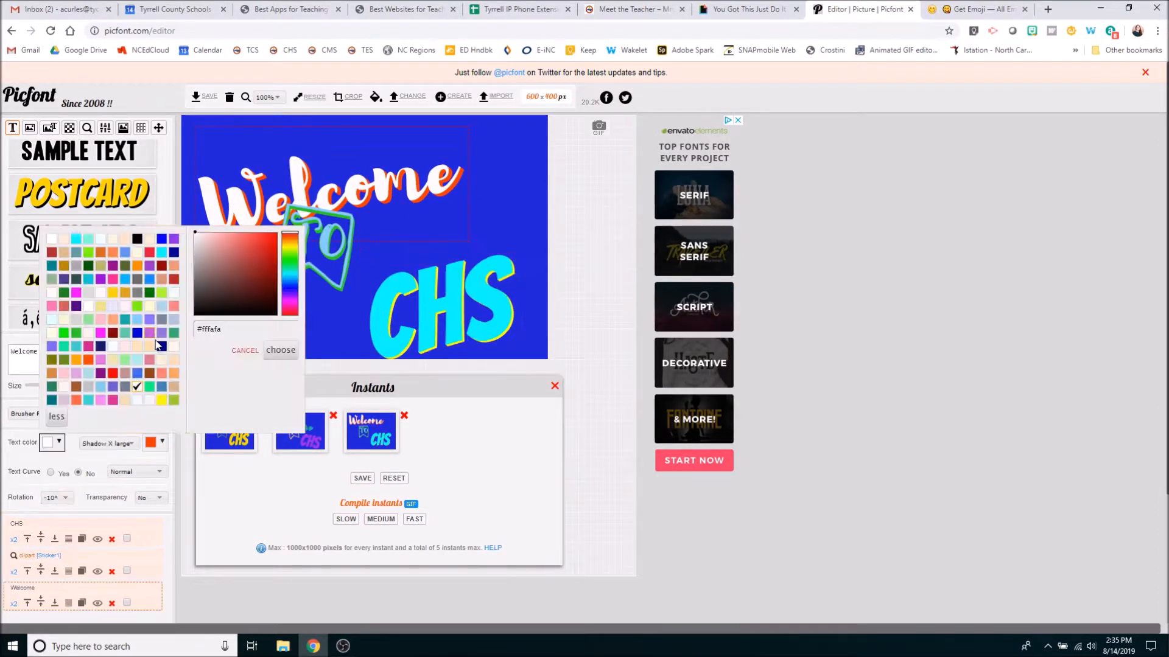
pyautogui.click(160, 346)
pyautogui.click(162, 443)
pyautogui.click(316, 246)
pyautogui.click(59, 442)
# - Recolour the "CHS" text turquoise with an orange shadow and save the design as the fourth instant
pyautogui.click(438, 305)
pyautogui.click(59, 443)
pyautogui.click(88, 280)
pyautogui.click(241, 261)
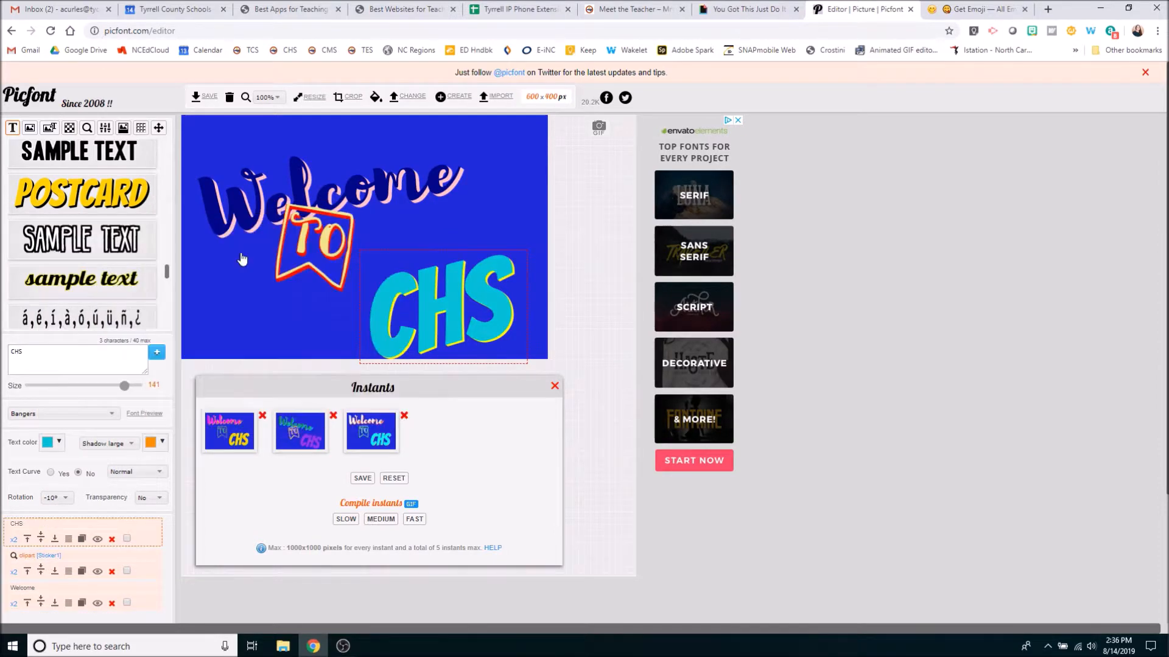
pyautogui.click(599, 127)
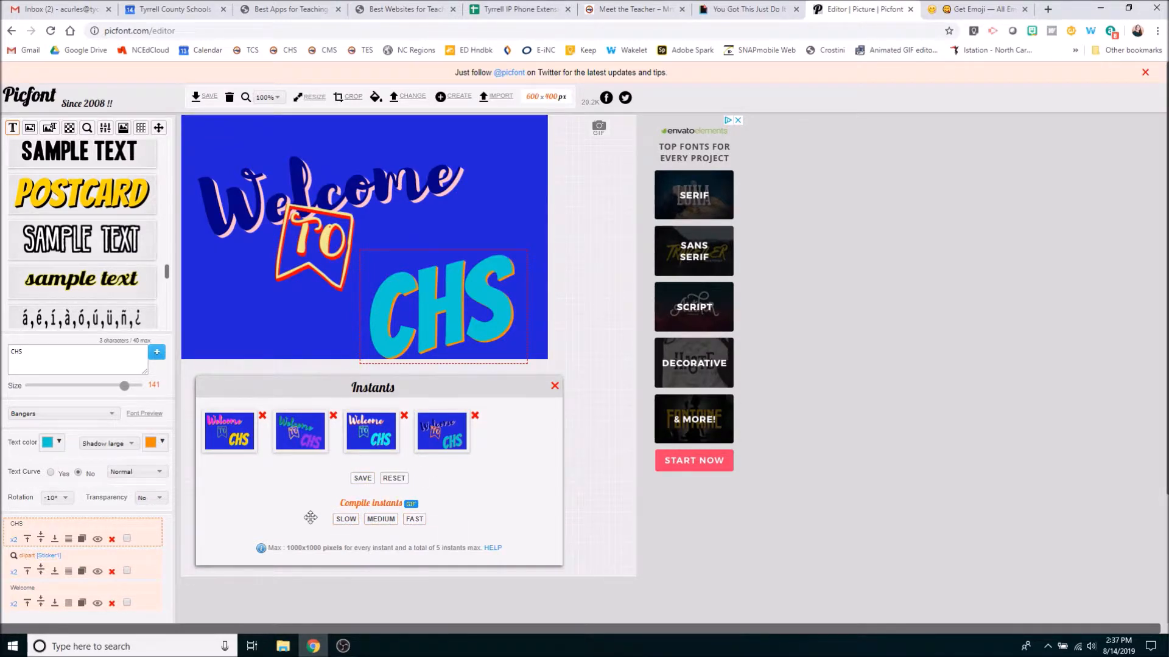
# - Preview the compiled instants at Fast and at Slow speed, returning to the list of instants after each
pyautogui.click(413, 520)
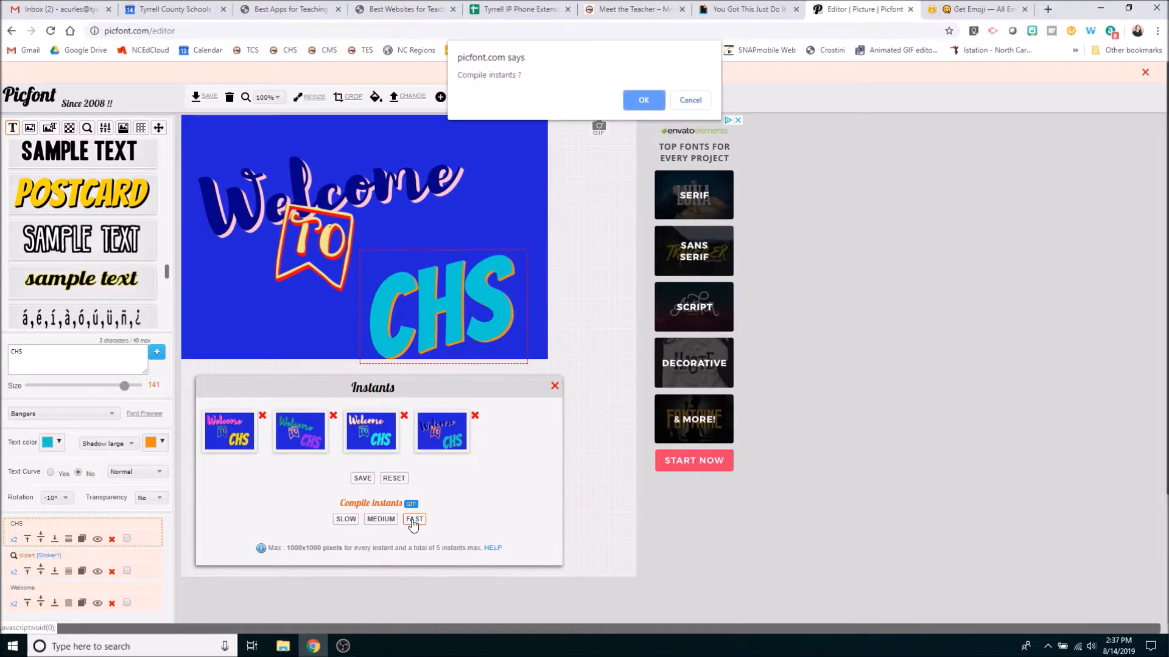
pyautogui.click(643, 101)
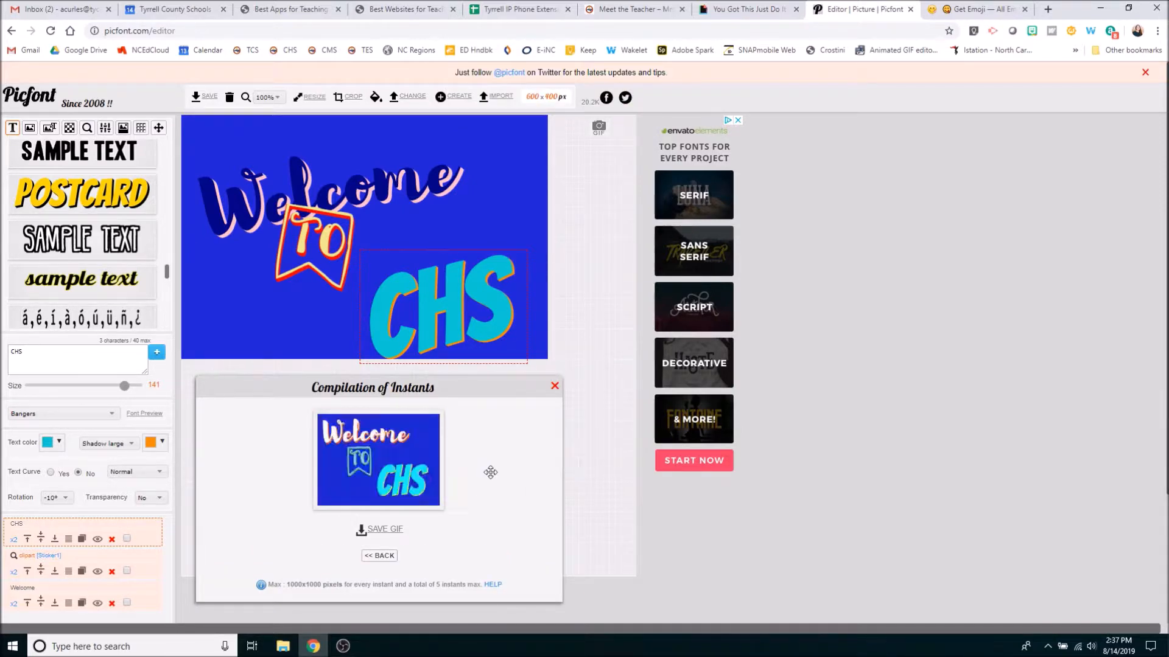
pyautogui.click(381, 556)
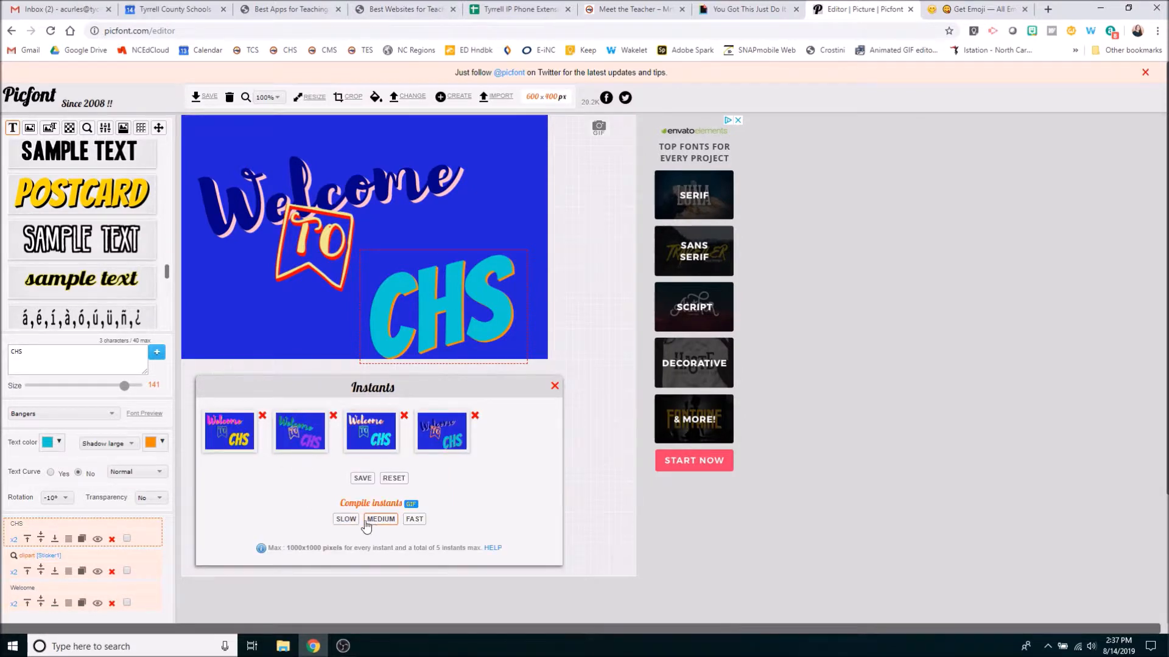
pyautogui.click(344, 521)
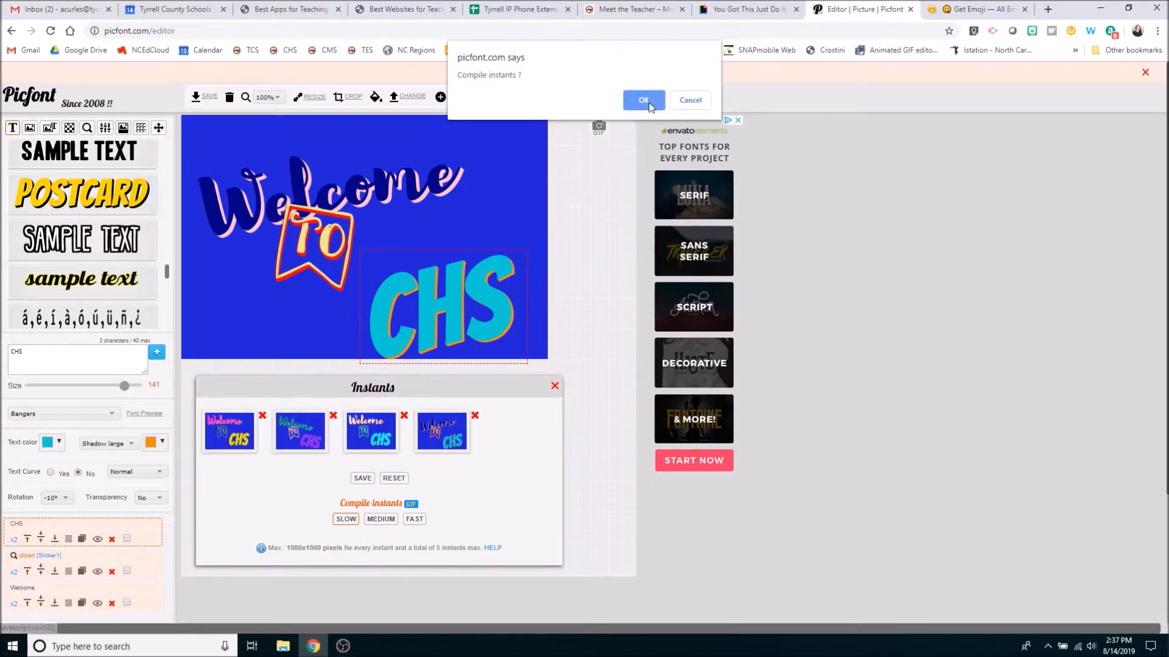
pyautogui.click(644, 101)
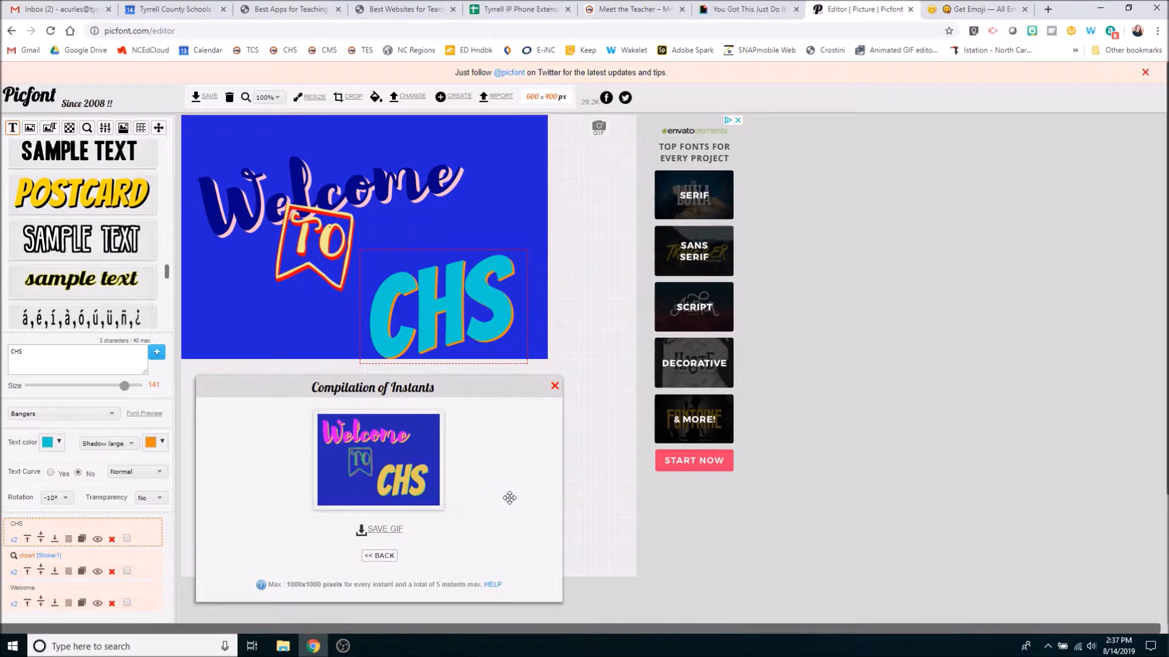
pyautogui.click(386, 559)
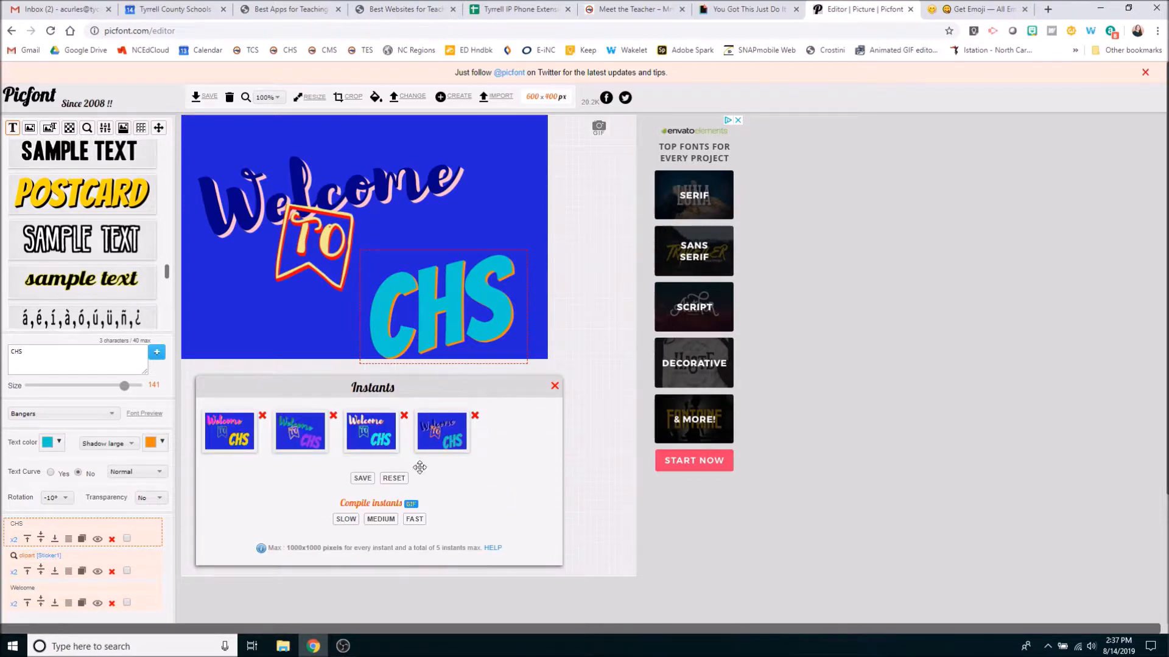
# - Compile the instants at Fast speed and save the resulting GIF
pyautogui.click(415, 521)
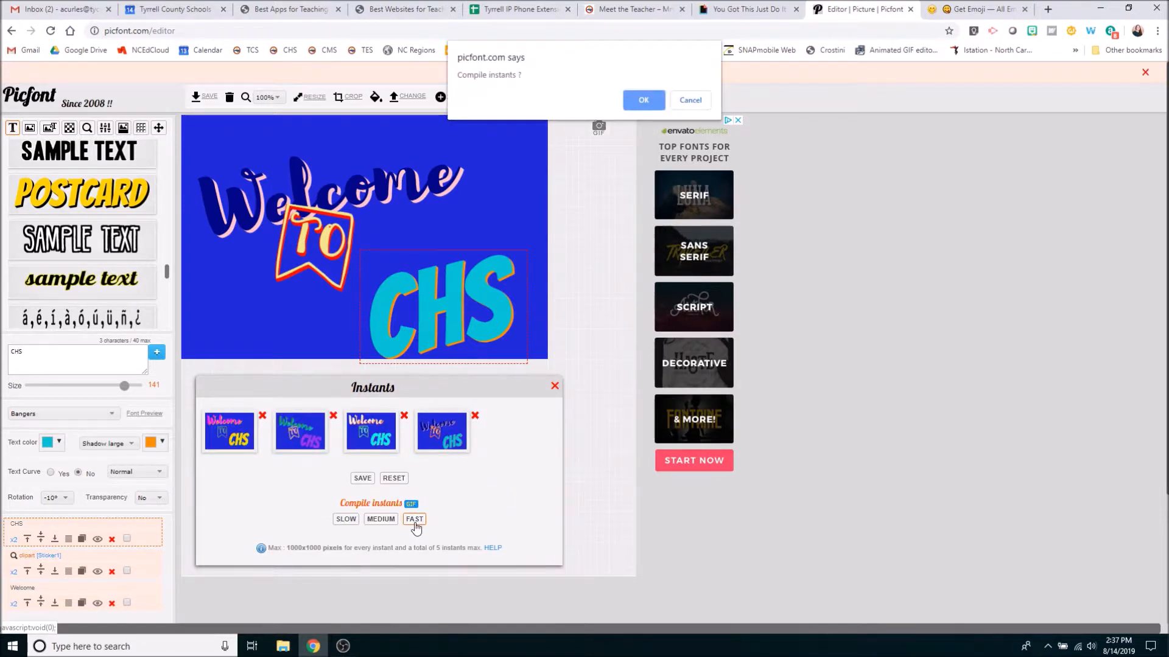
pyautogui.click(645, 99)
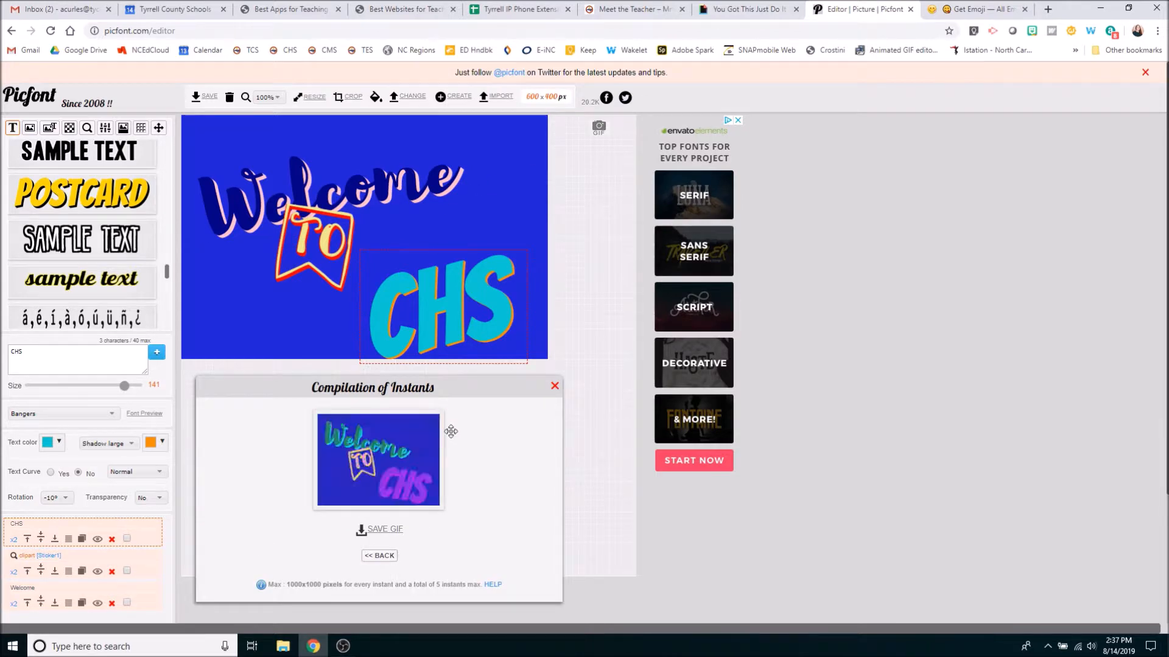
pyautogui.click(384, 529)
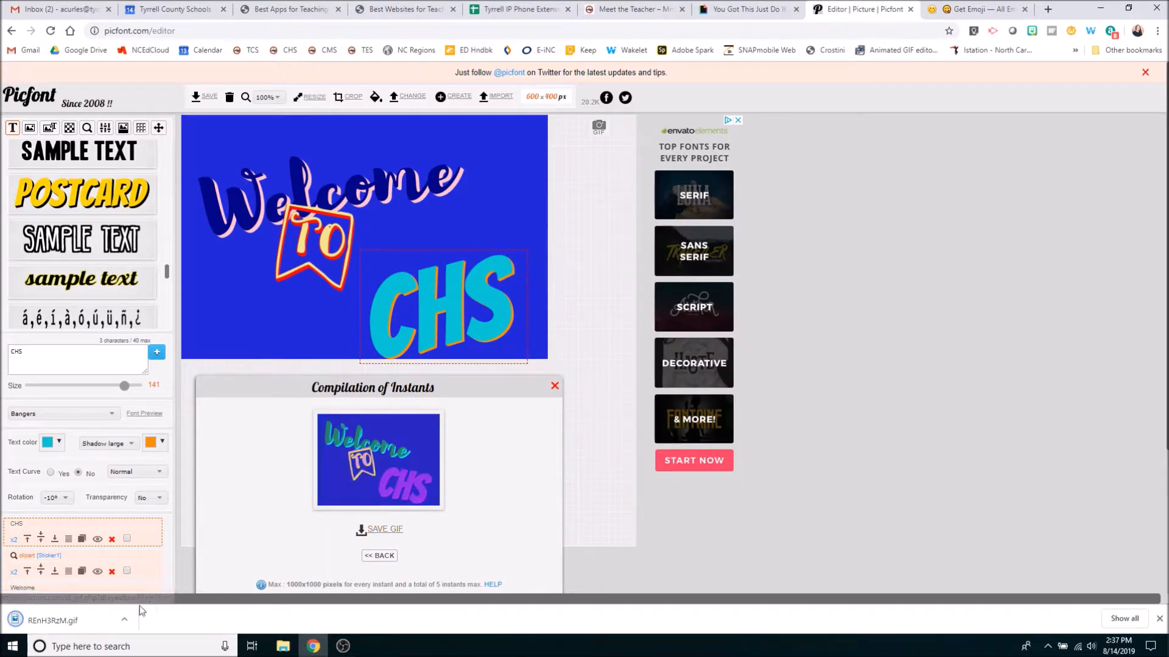
# - Show the downloaded GIF in its folder and rename it WelcomeToCHS.gif
pyautogui.rightClick(82, 626)
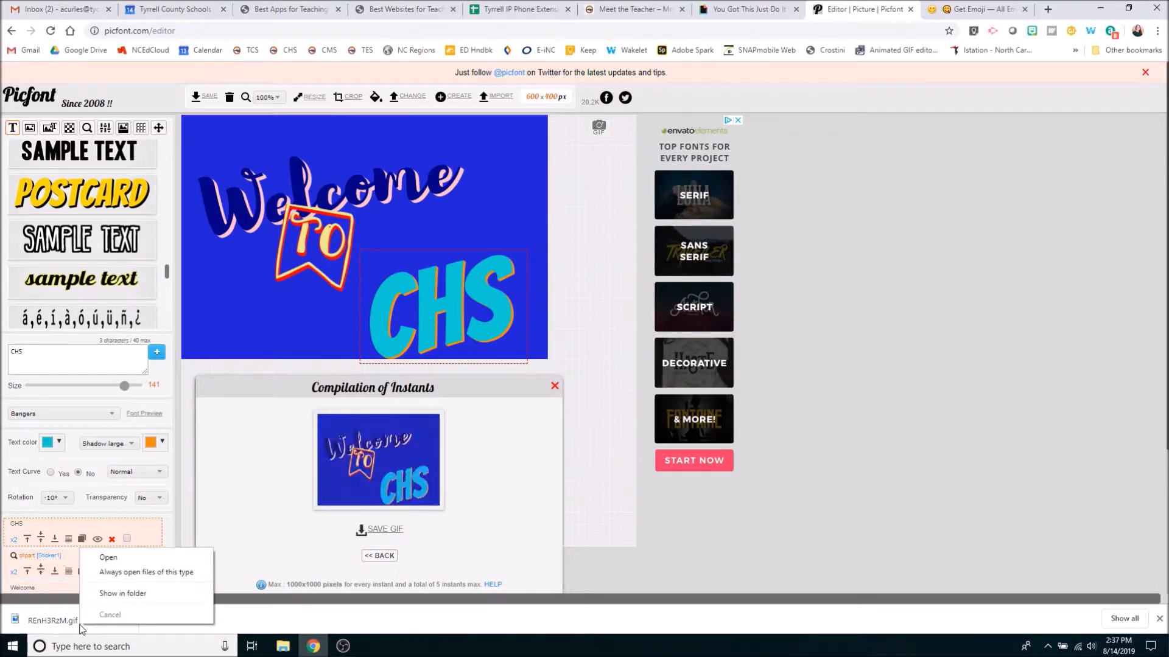
pyautogui.click(121, 594)
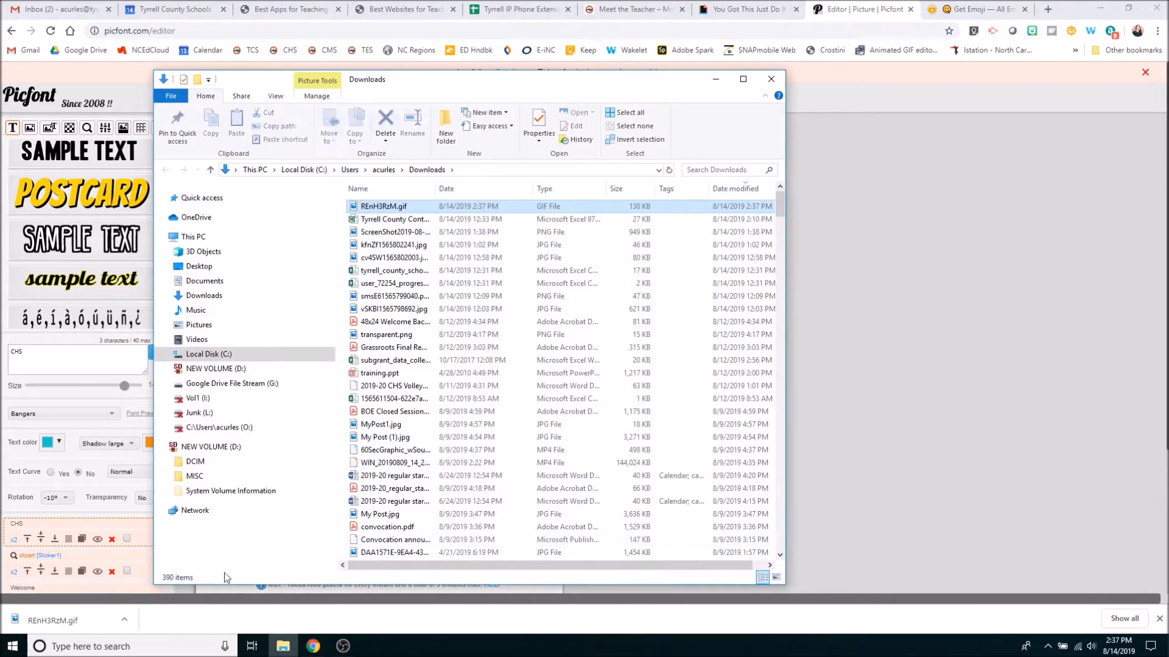
pyautogui.click(397, 207)
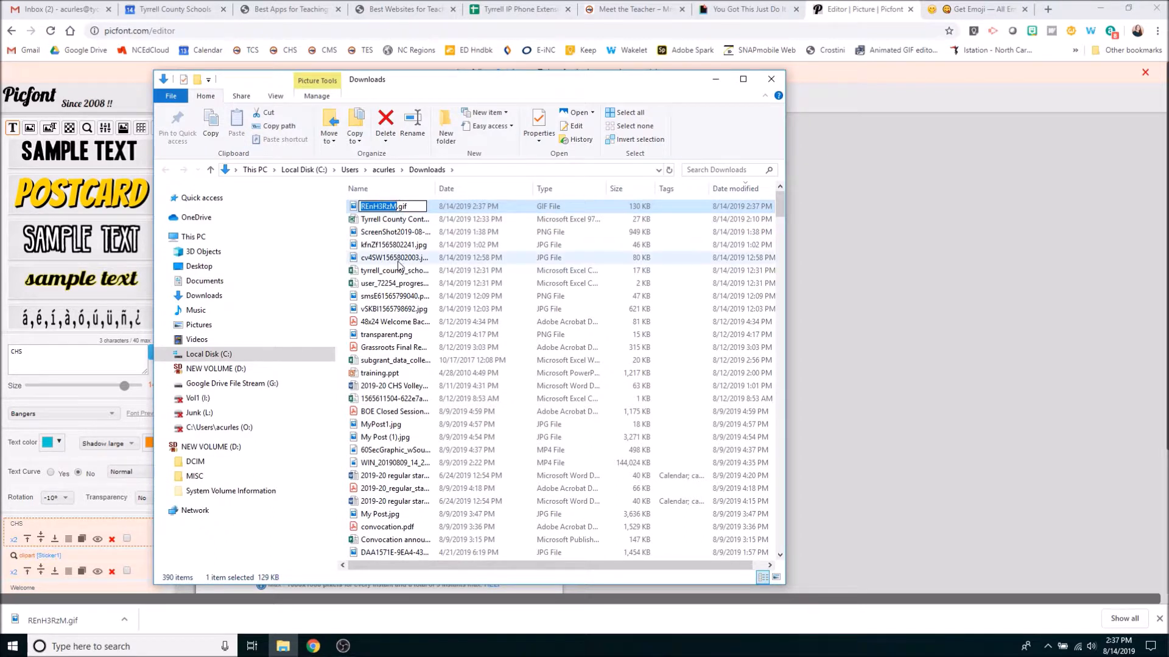
pyautogui.write('WelcomeToCHS')
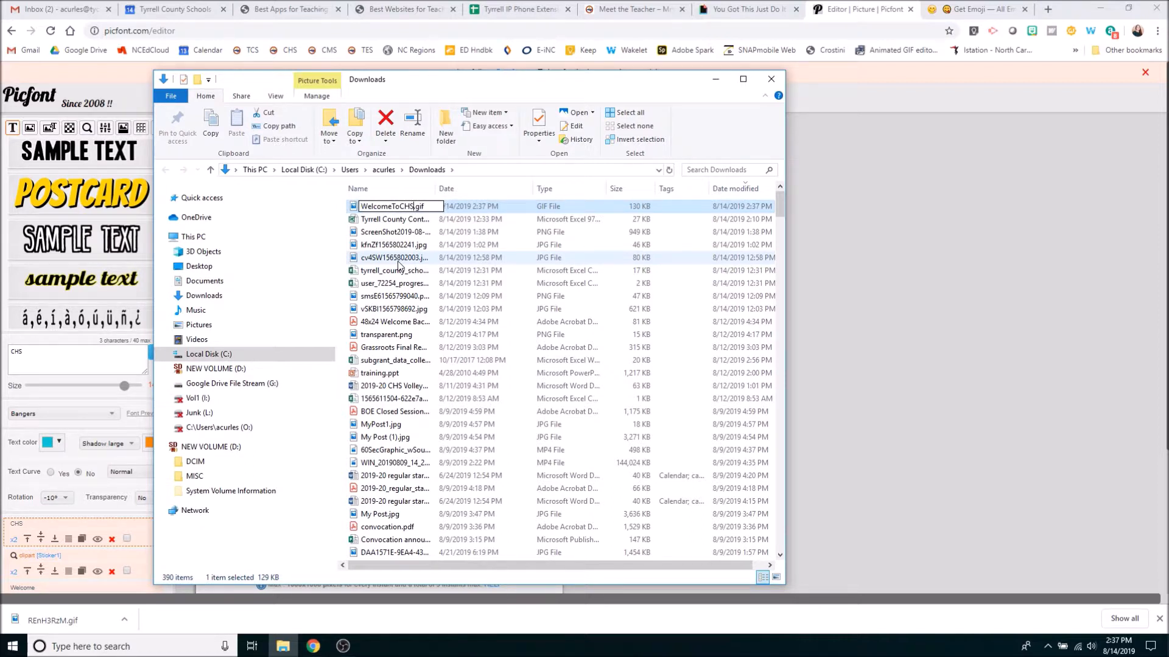
pyautogui.press('Return')
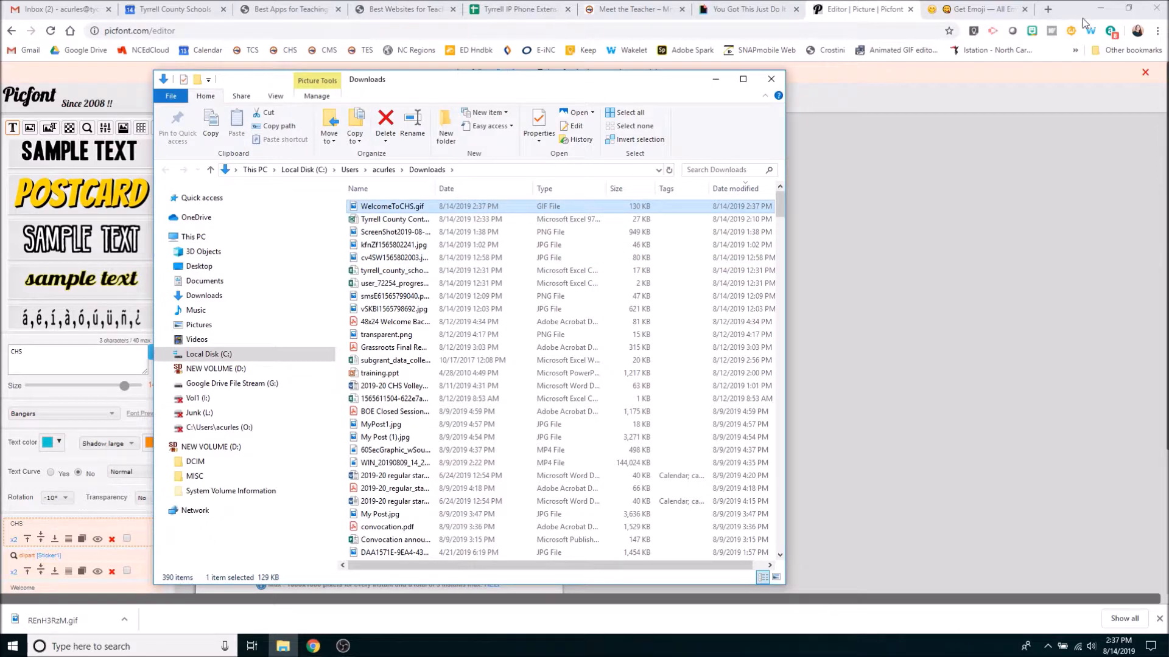
# - Shrink the browser window to expose the desktop and move WelcomeToCHS.gif from Downloads onto the desktop
pyautogui.click(1128, 13)
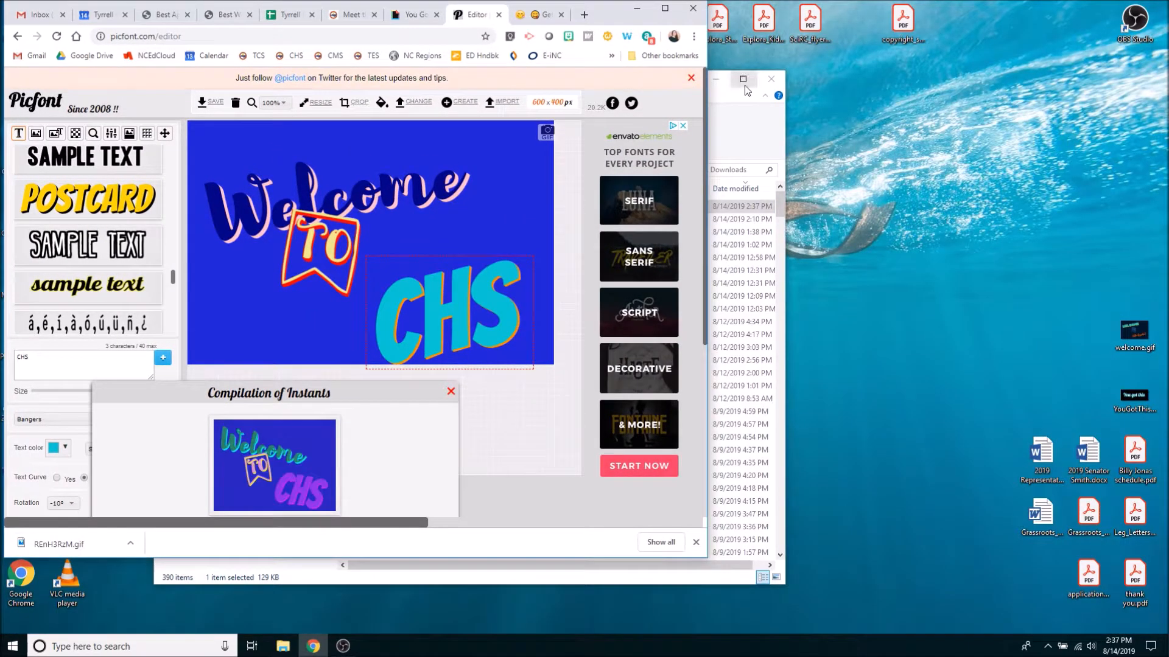
pyautogui.click(730, 102)
pyautogui.moveTo(395, 208); pyautogui.dragTo(1112, 269)
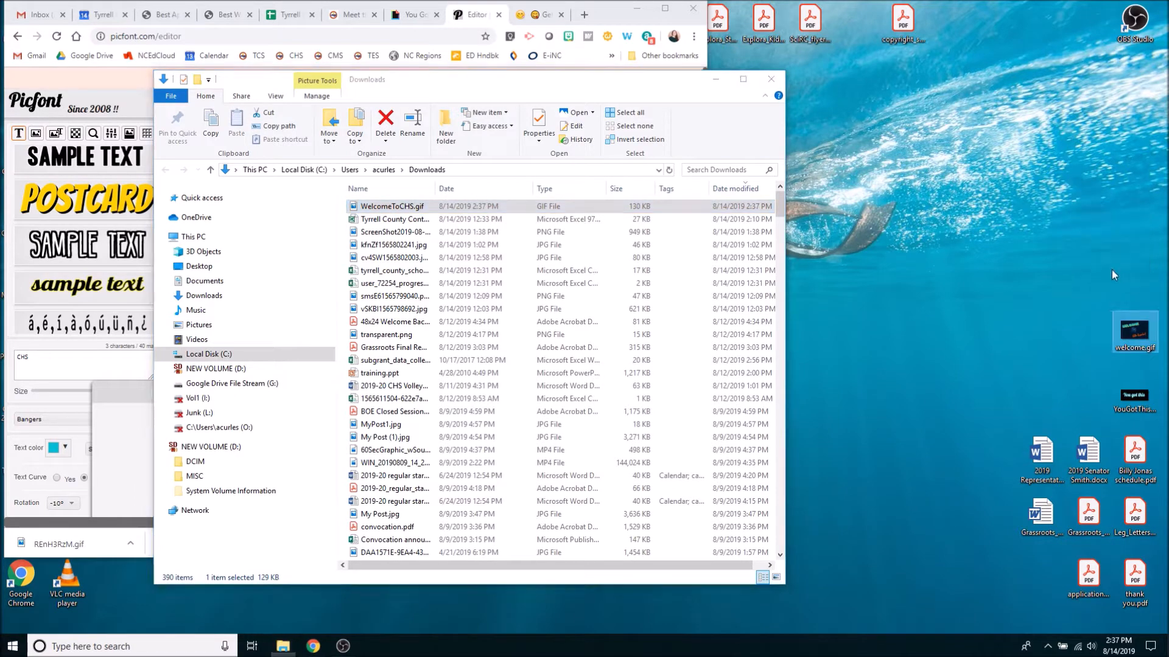
# - Minimise the folder and browser windows and open the "Welcome to CHS" GIF from the desktop
pyautogui.click(715, 80)
pyautogui.click(637, 8)
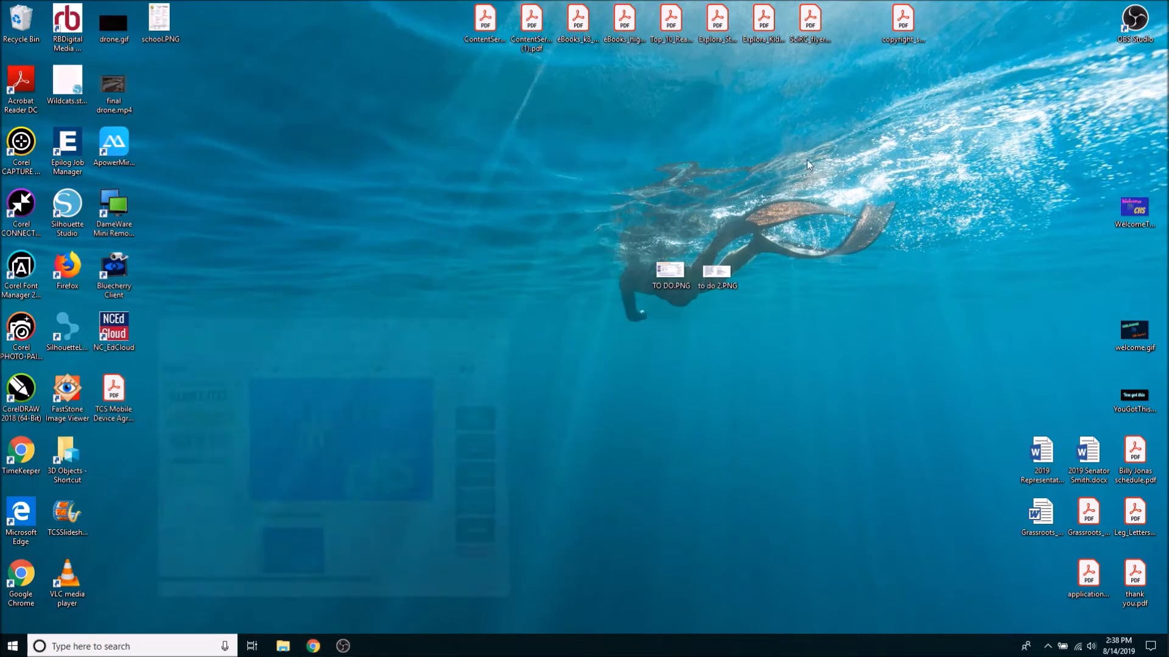
pyautogui.doubleClick(1128, 206)
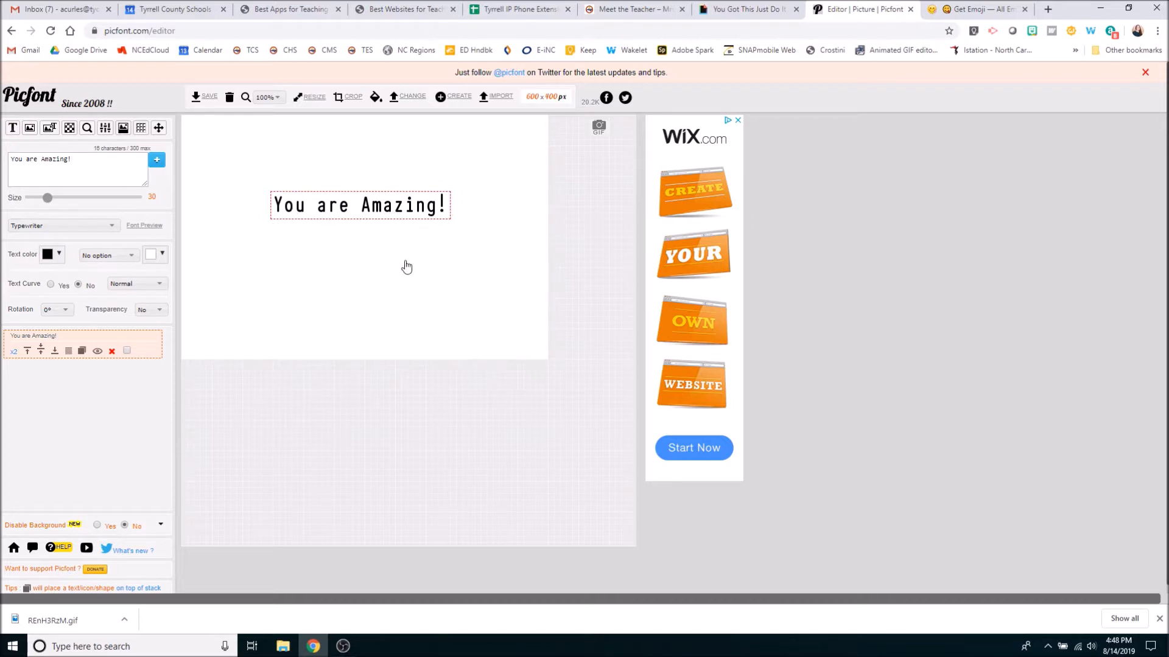
# - Resize the blank picture to 600 x 200 px without keeping the ratio and move the "You are Amazing!" text to its upper left
pyautogui.click(554, 100)
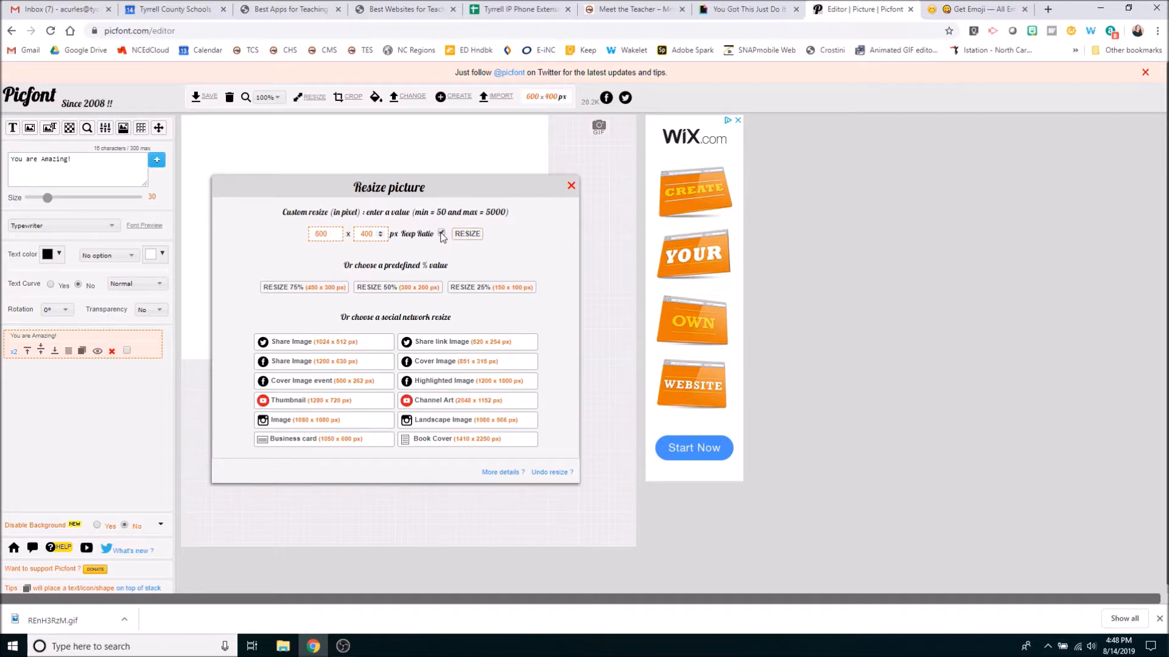
pyautogui.moveTo(373, 239); pyautogui.dragTo(350, 235)
pyautogui.click(470, 234)
pyautogui.moveTo(377, 210); pyautogui.dragTo(305, 160)
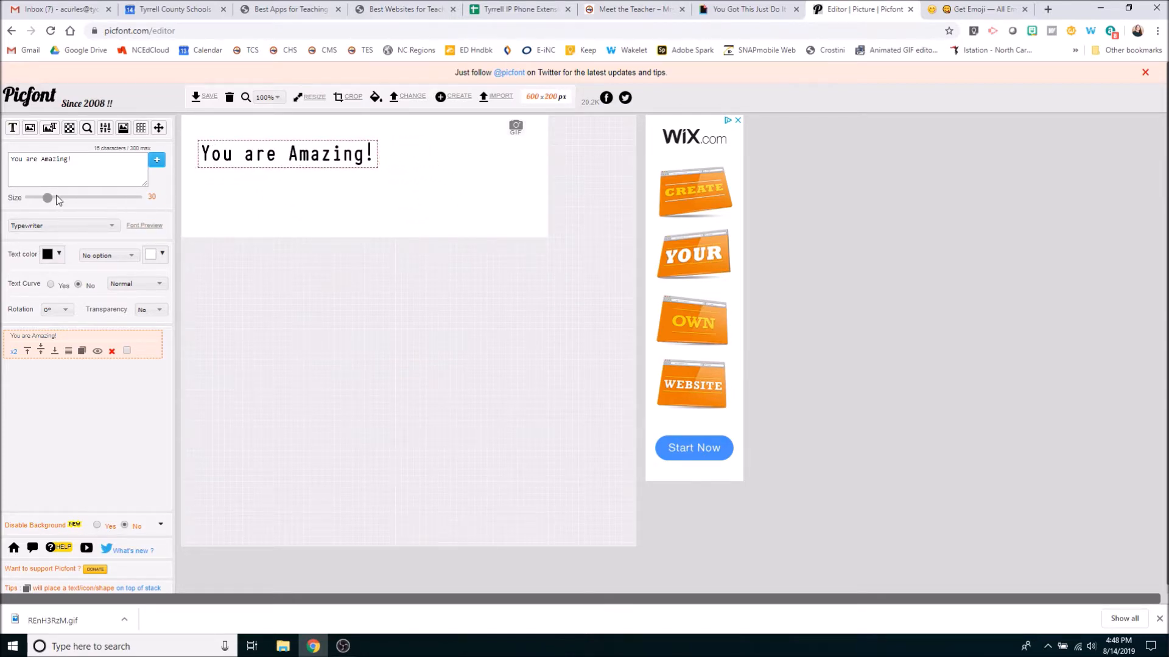
# - Enlarge the "You are Amazing!" text to size 57 and move it slightly lower in the picture
pyautogui.moveTo(49, 203)
pyautogui.mouseDown()
pyautogui.moveTo(91, 203)
pyautogui.moveTo(53, 201)
pyautogui.moveTo(67, 202)
pyautogui.mouseUp()
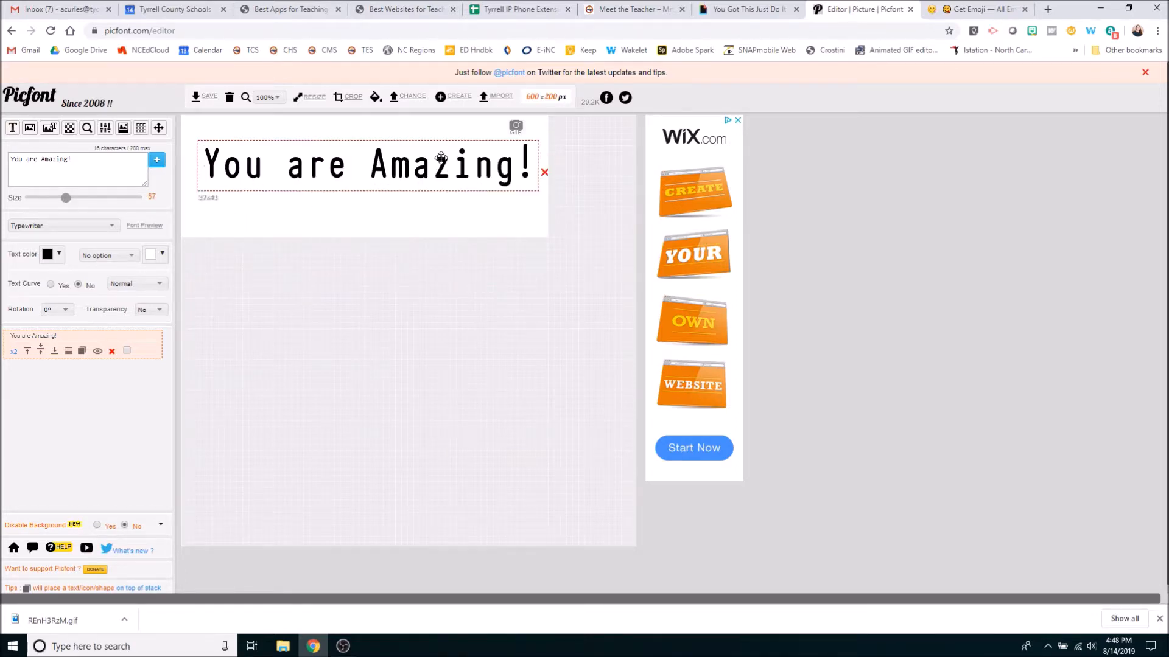
pyautogui.moveTo(393, 165); pyautogui.dragTo(388, 175)
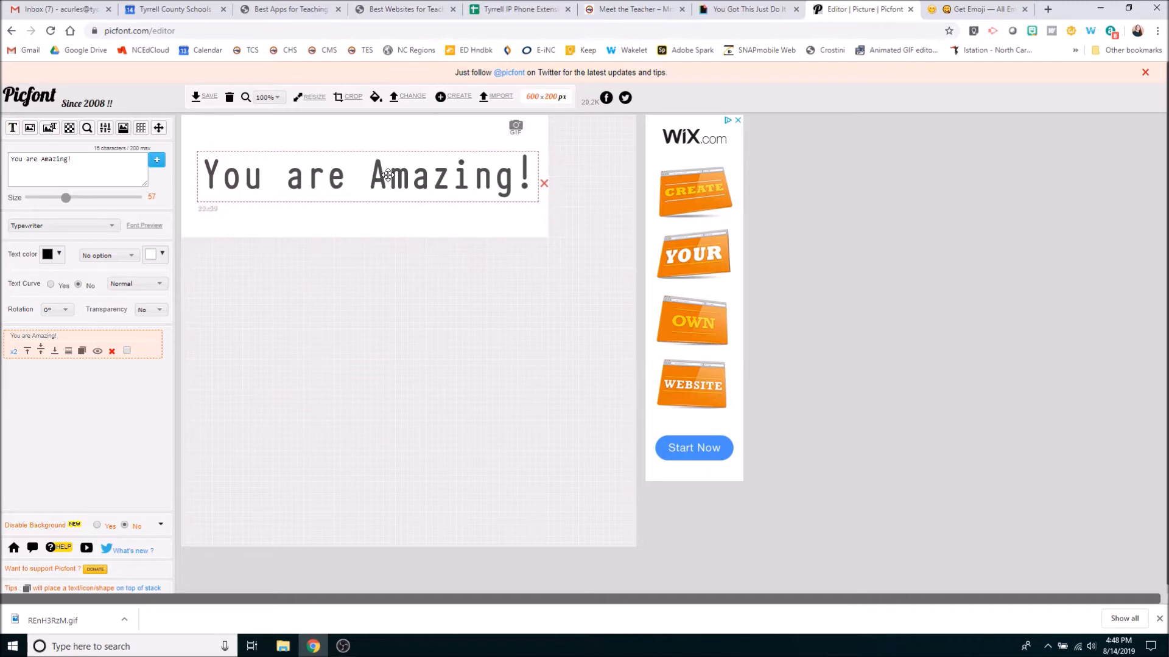
# - Browse the font previews and try Beautify-Script followed by Oraqle Script on the "You are Amazing!" text
pyautogui.click(113, 228)
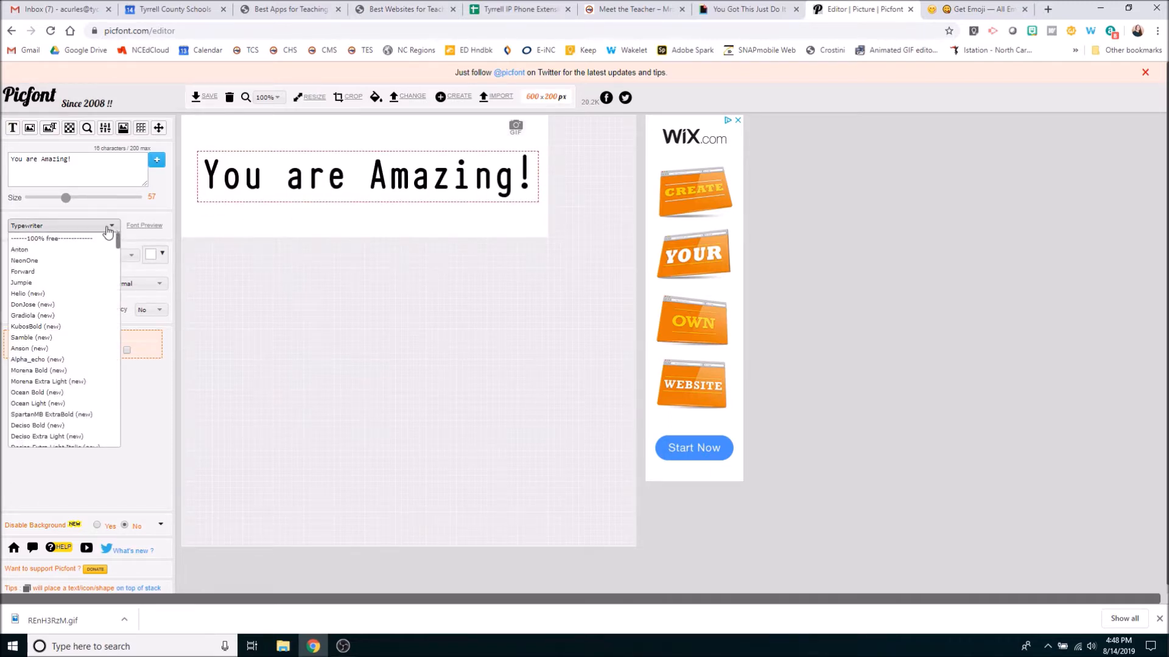
pyautogui.click(144, 226)
pyautogui.click(144, 226)
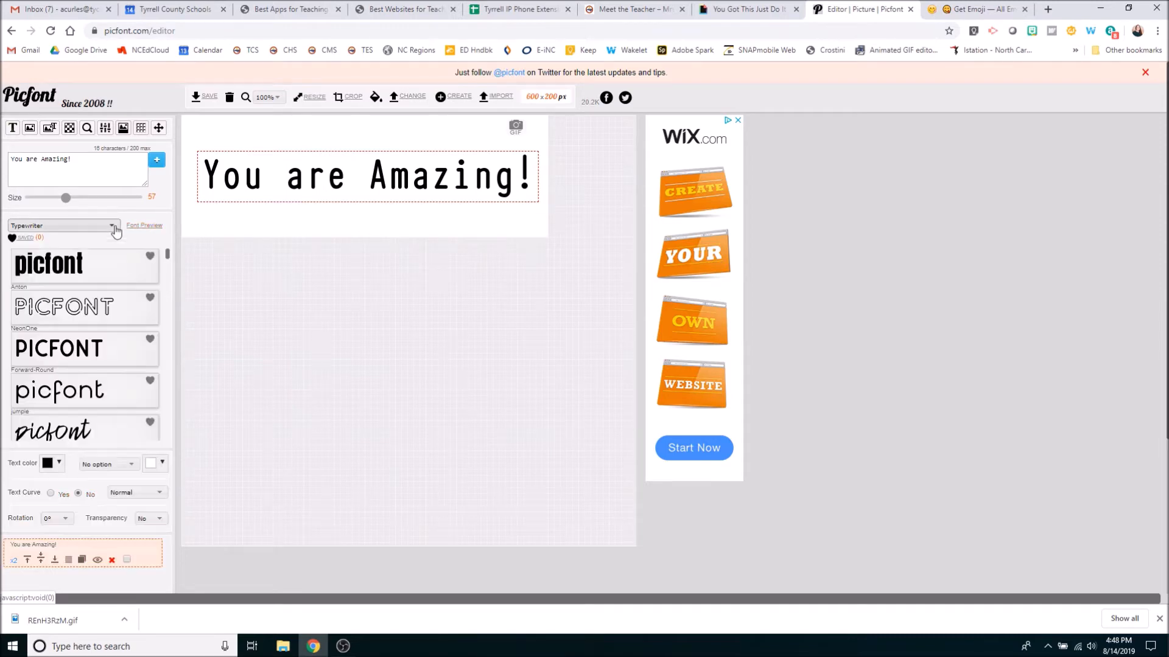
pyautogui.scroll(-5, 115, 298)
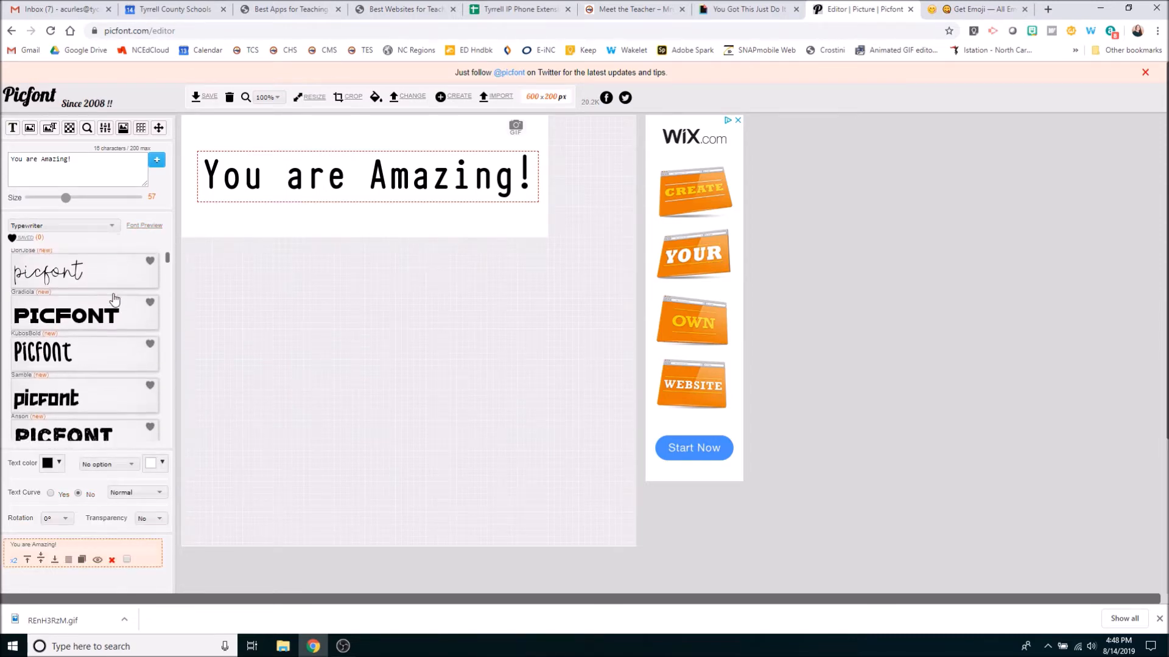
pyautogui.scroll(-6, 127, 298)
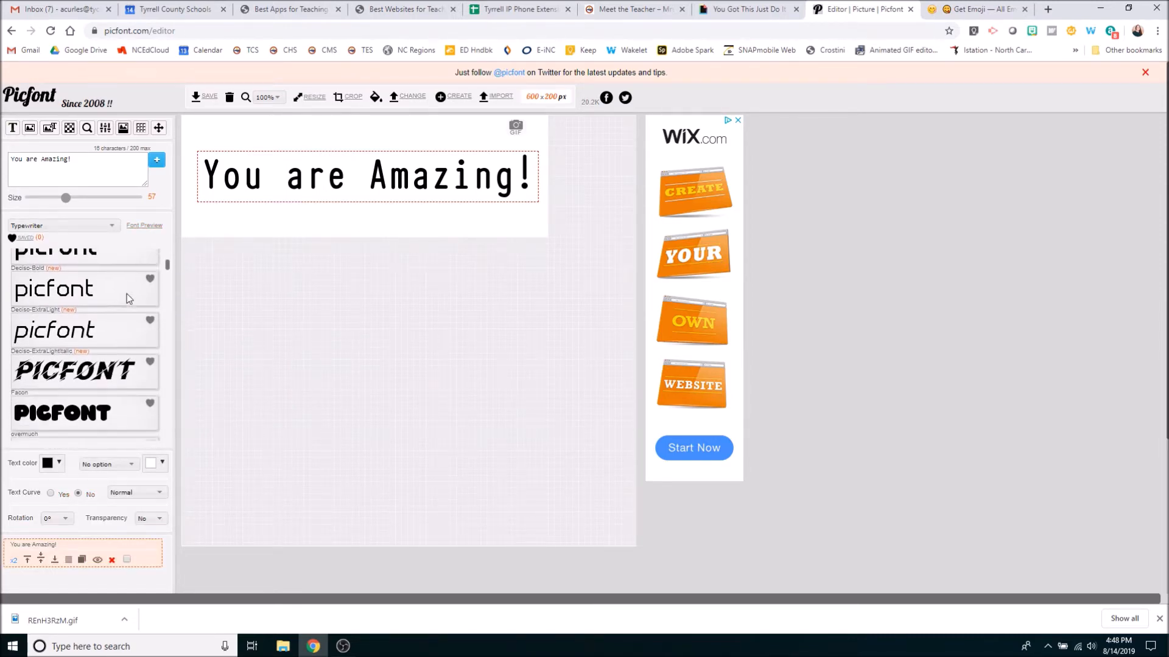
pyautogui.scroll(-6, 127, 298)
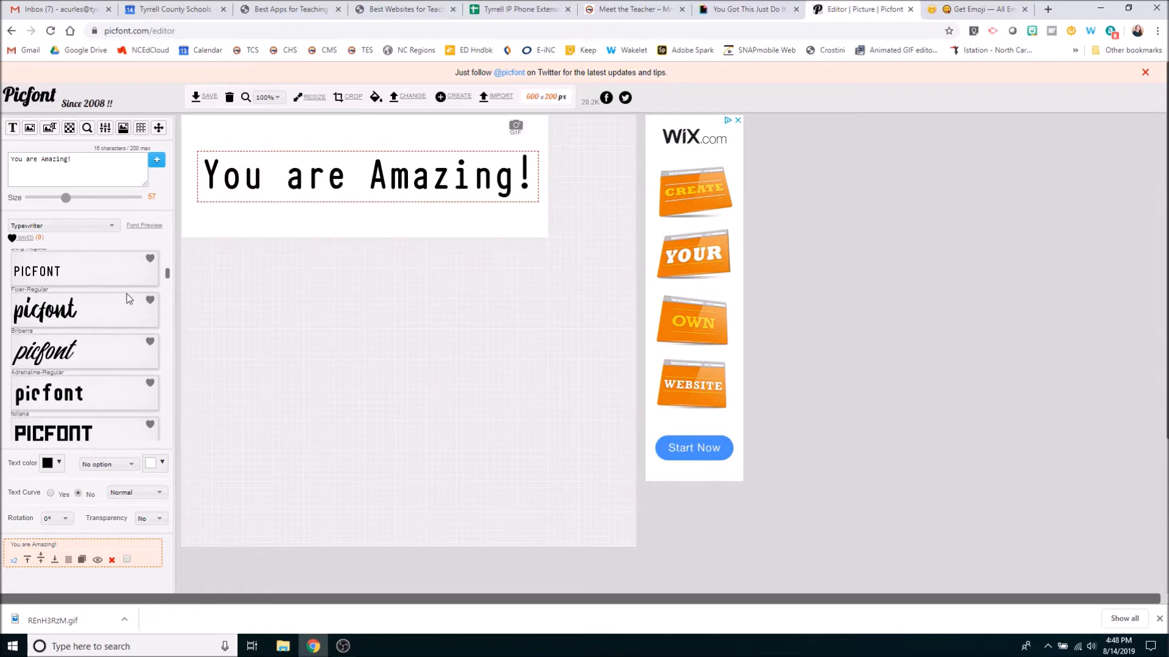
pyautogui.scroll(-5, 128, 298)
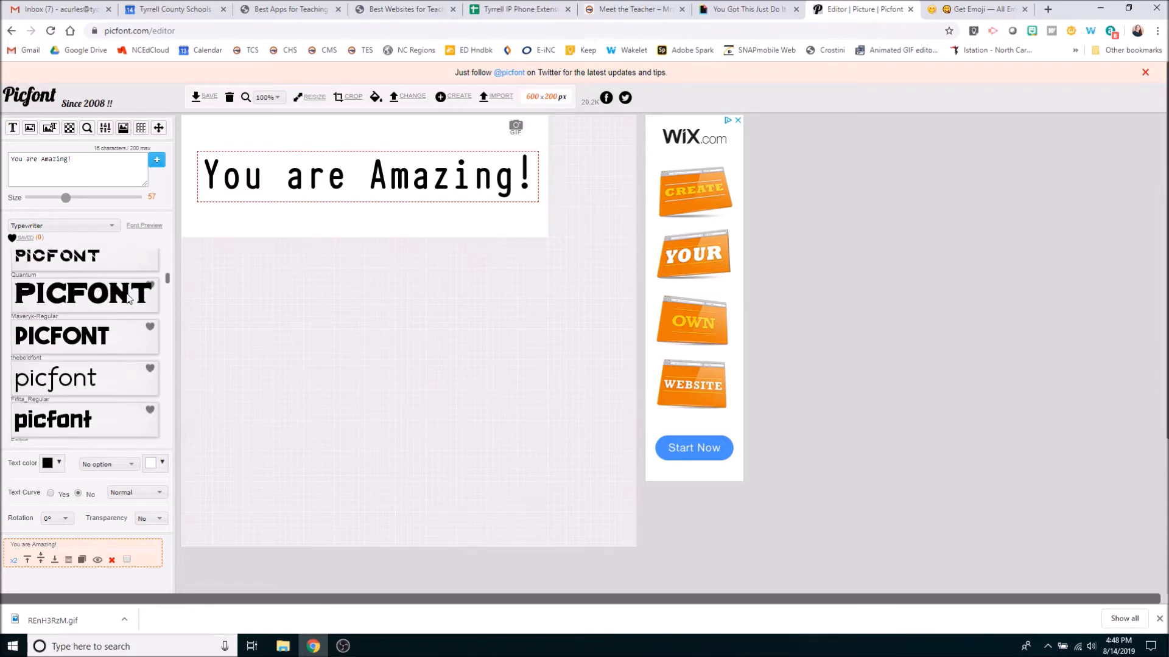
pyautogui.scroll(2, 66, 298)
pyautogui.click(62, 353)
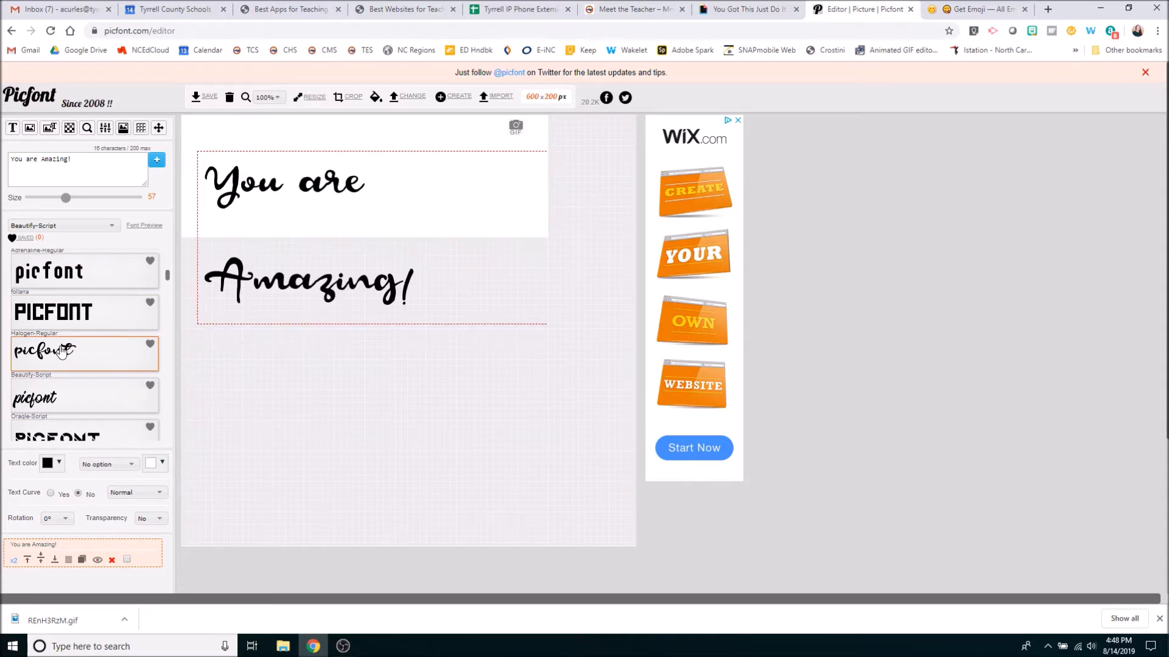
pyautogui.scroll(-1, 61, 353)
pyautogui.click(45, 339)
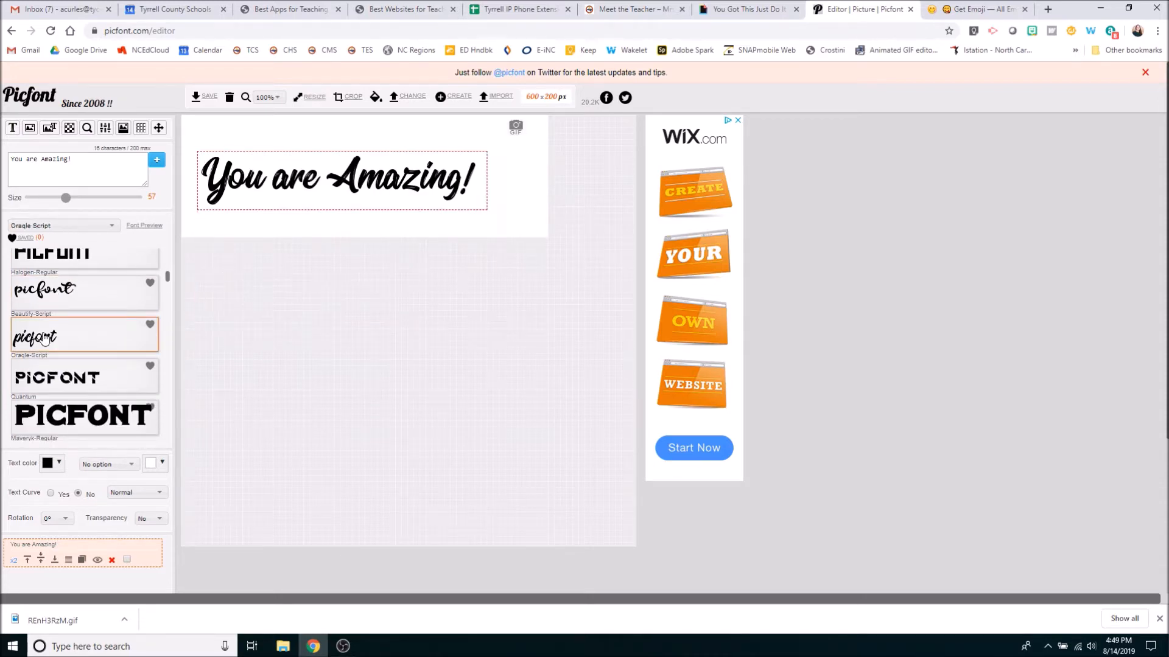
# - Set the "You are Amazing!" text size to 63 and centre the text horizontally in the picture
pyautogui.click(307, 176)
pyautogui.moveTo(305, 182)
pyautogui.mouseDown()
pyautogui.moveTo(330, 182)
pyautogui.moveTo(298, 167)
pyautogui.mouseUp()
pyautogui.moveTo(73, 199); pyautogui.dragTo(78, 199)
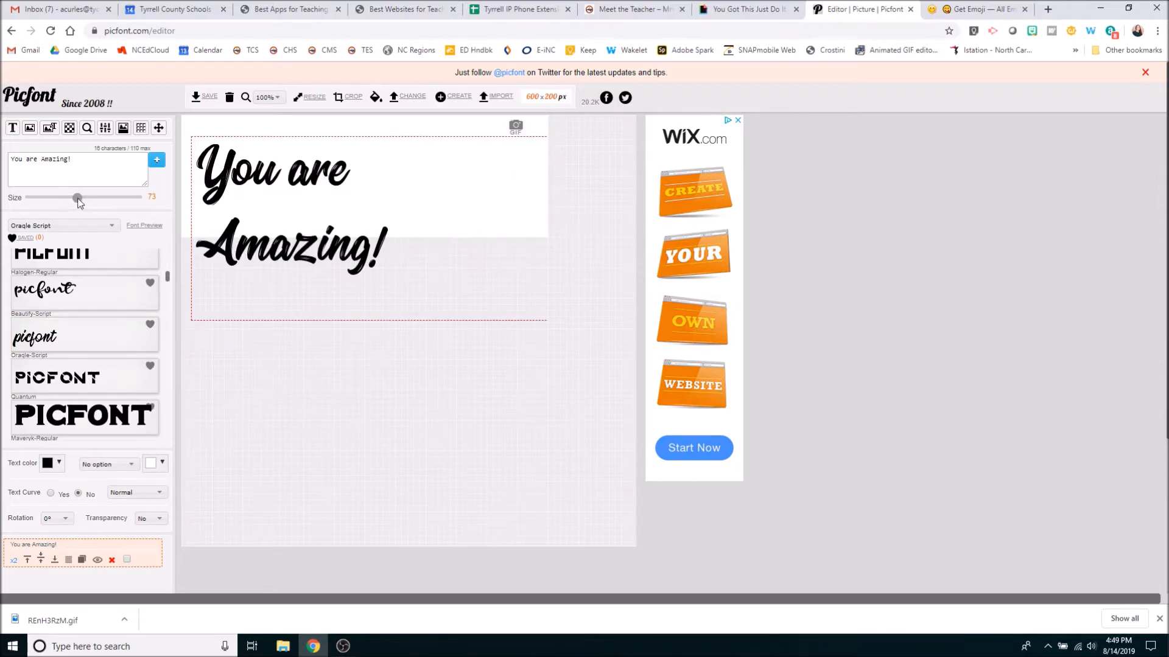
pyautogui.moveTo(70, 201); pyautogui.dragTo(69, 199)
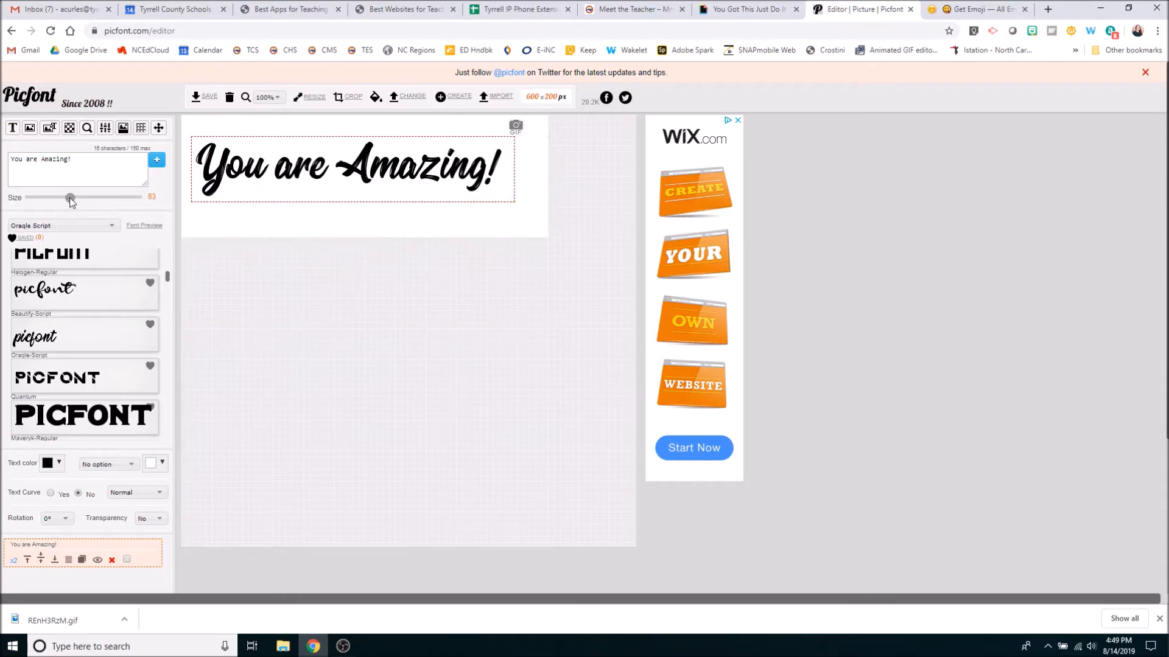
pyautogui.moveTo(373, 183); pyautogui.dragTo(381, 186)
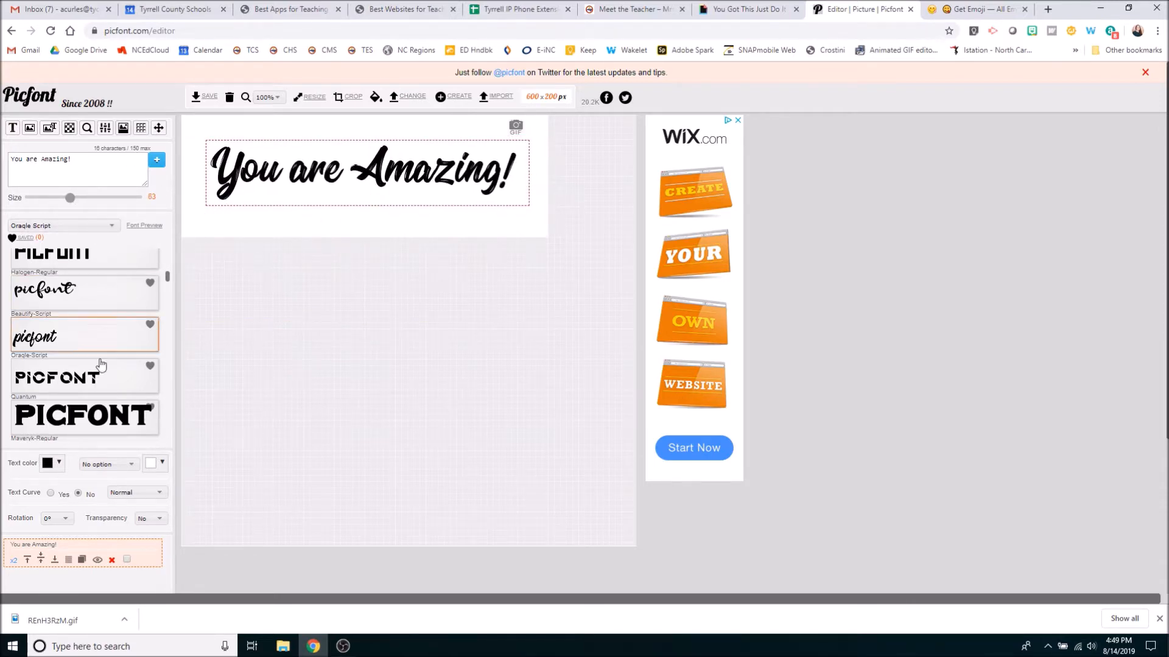
# - Colour the "You are Amazing!" text bright magenta and move it to the picture's upper-left corner
pyautogui.click(13, 130)
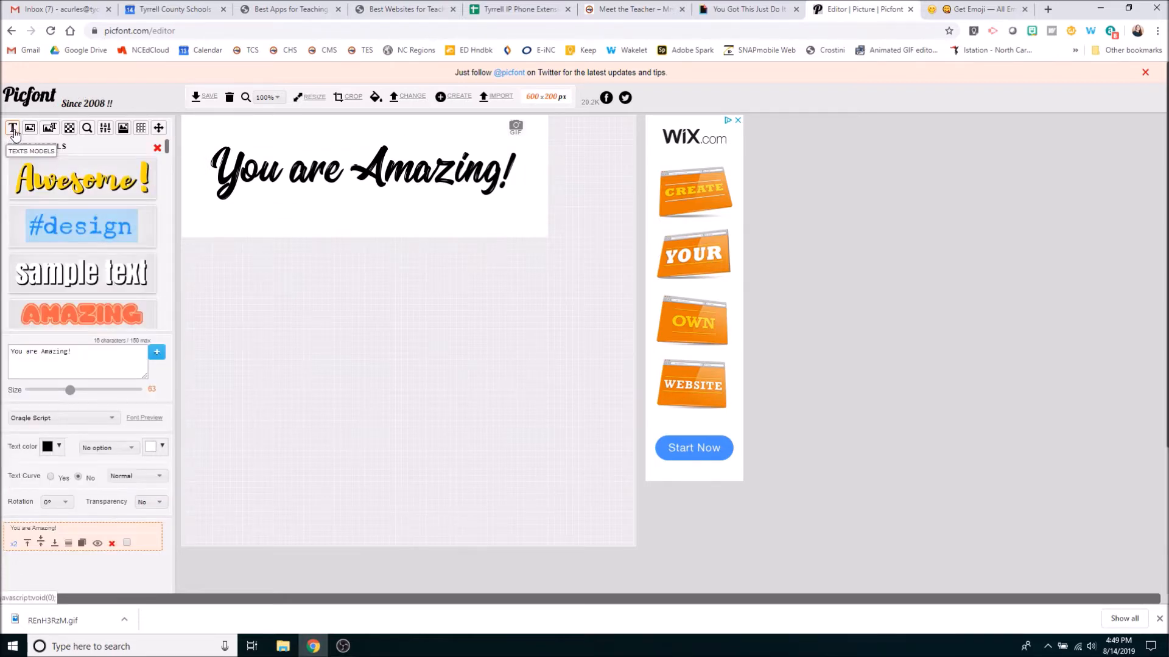
pyautogui.click(13, 129)
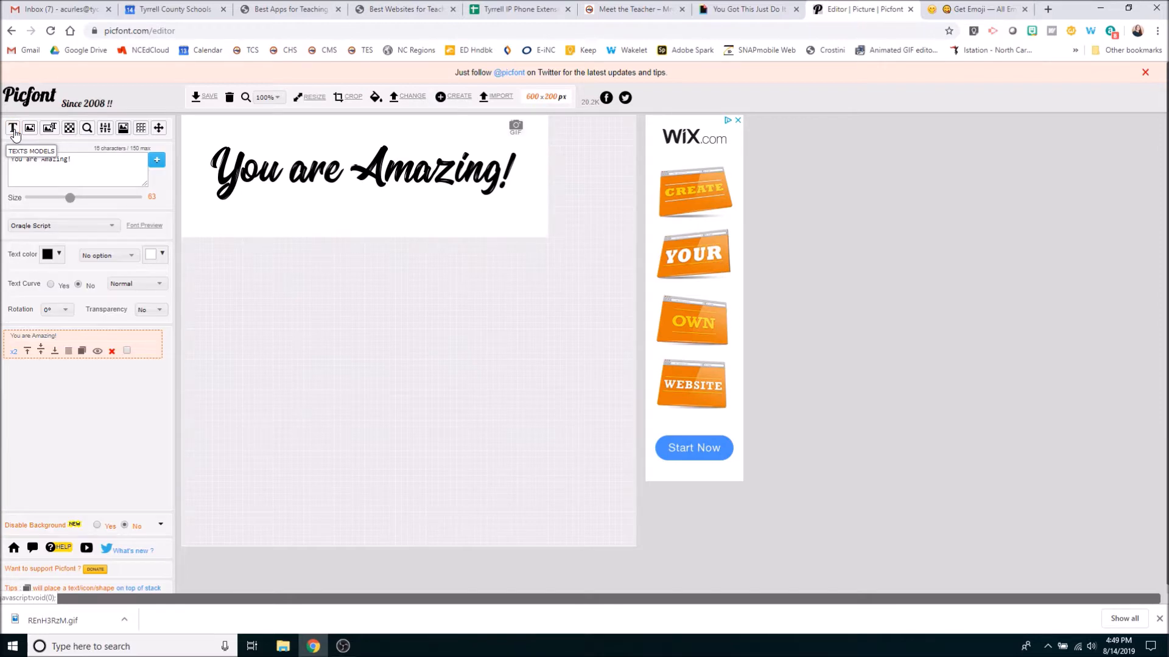
pyautogui.click(59, 262)
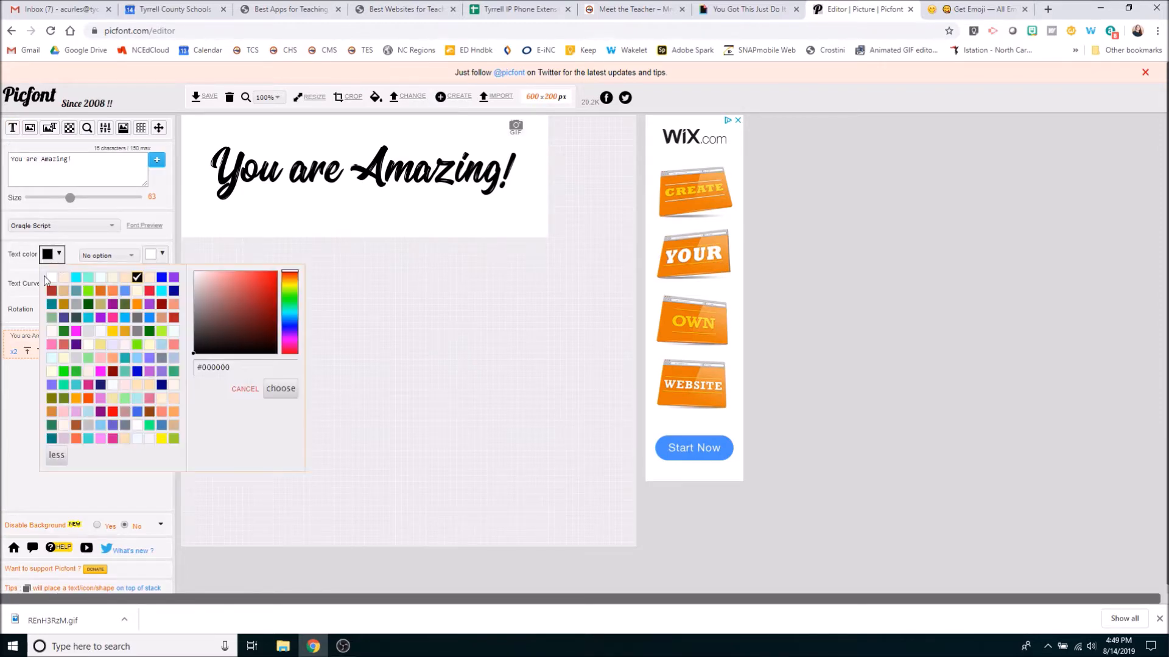
pyautogui.click(101, 371)
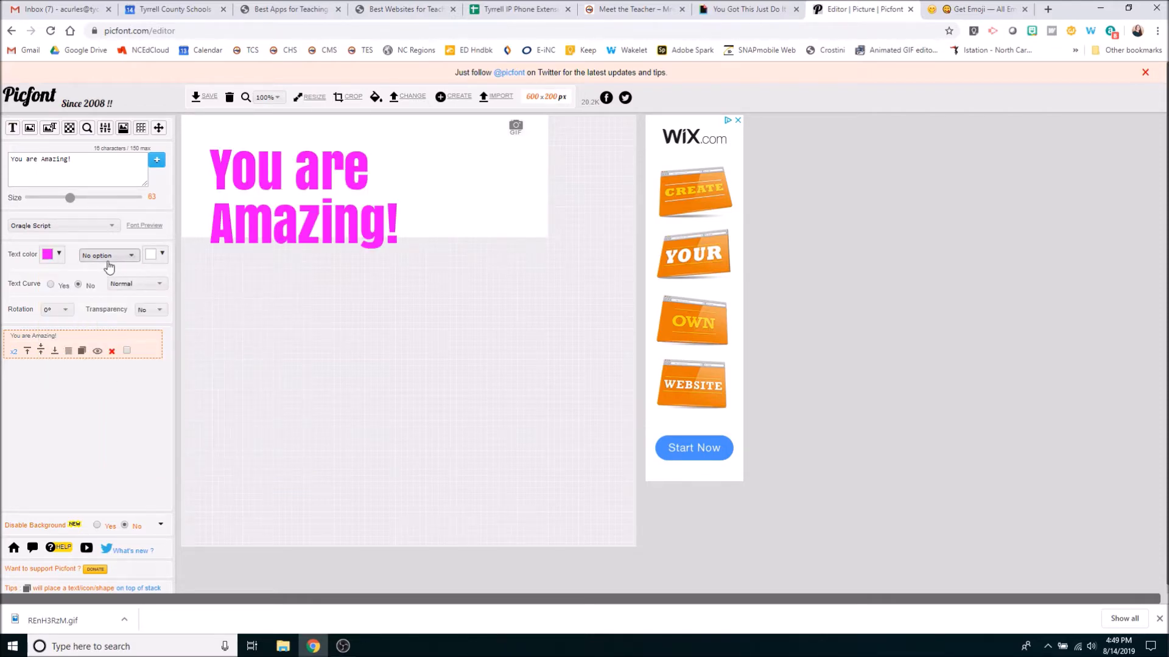
pyautogui.moveTo(302, 222); pyautogui.dragTo(281, 203)
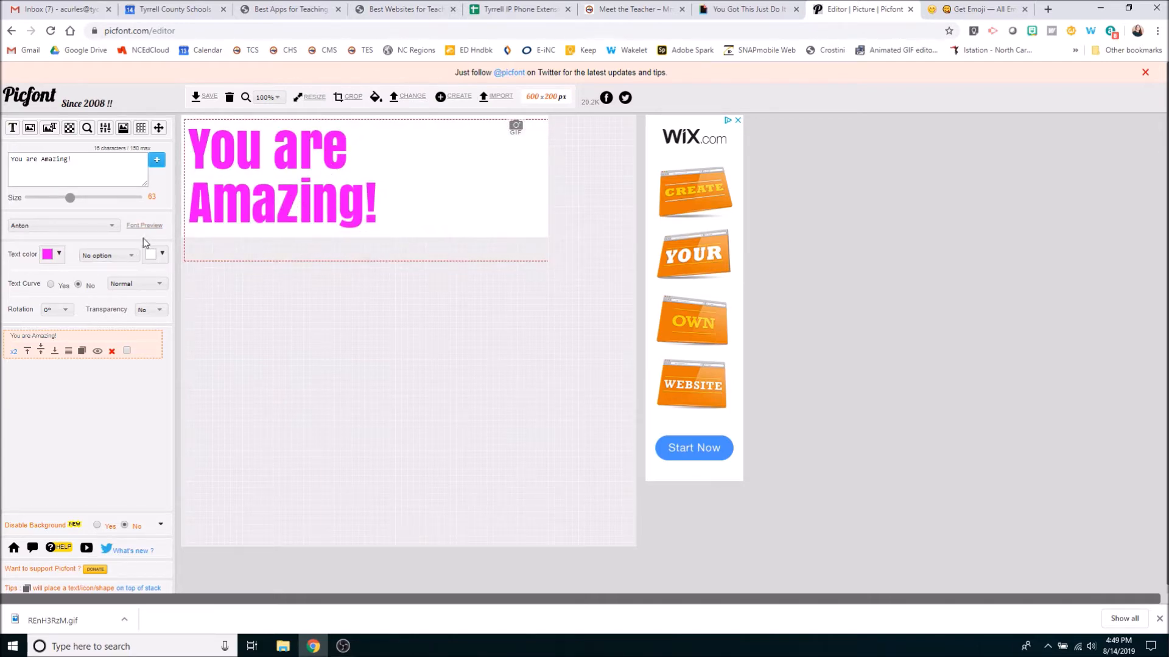
# - Choose the Gradiola (new) script font for the "You are Amazing!" text from the font previews
pyautogui.click(66, 229)
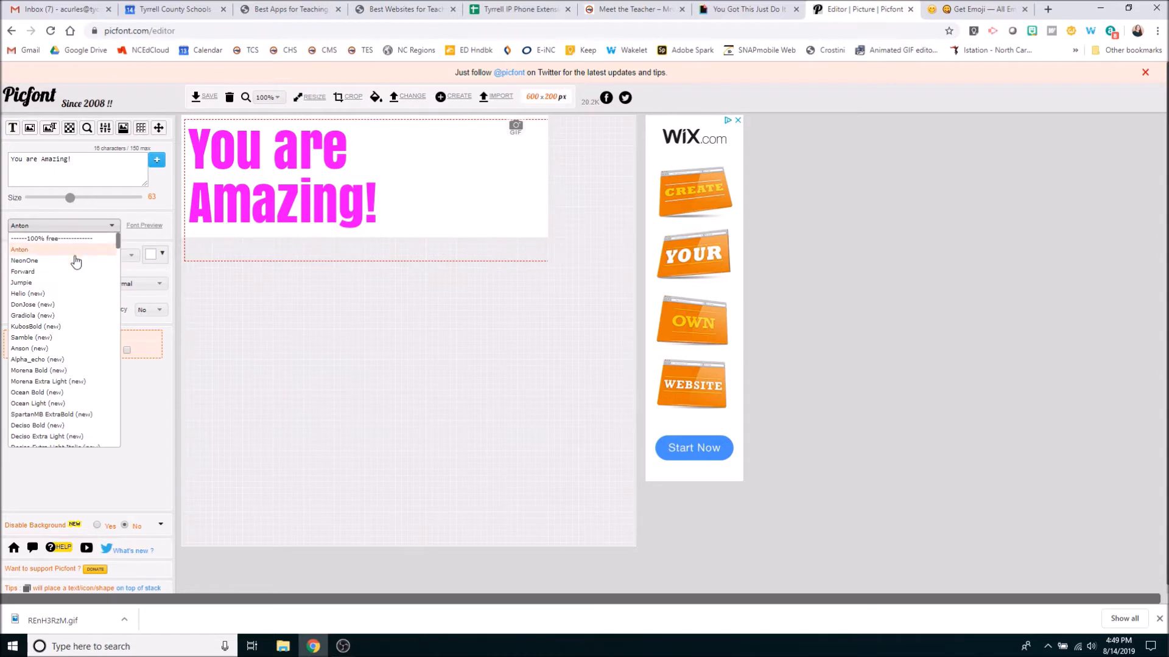
pyautogui.click(149, 232)
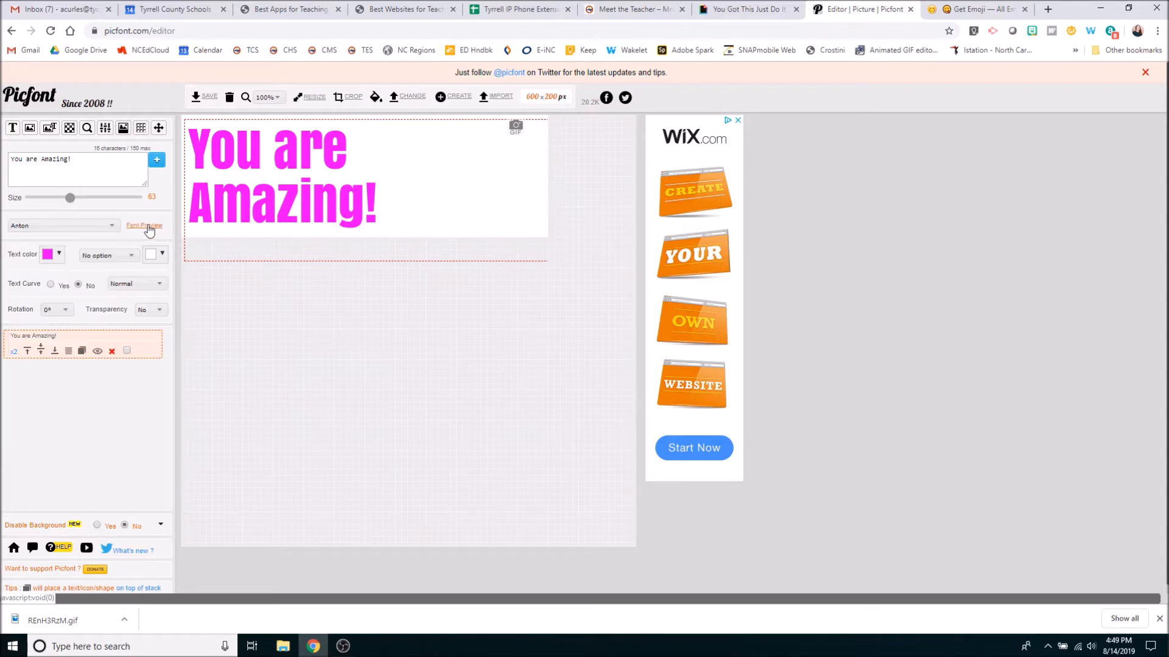
pyautogui.scroll(-3, 126, 327)
pyautogui.scroll(2, 124, 329)
pyautogui.click(104, 339)
pyautogui.click(56, 399)
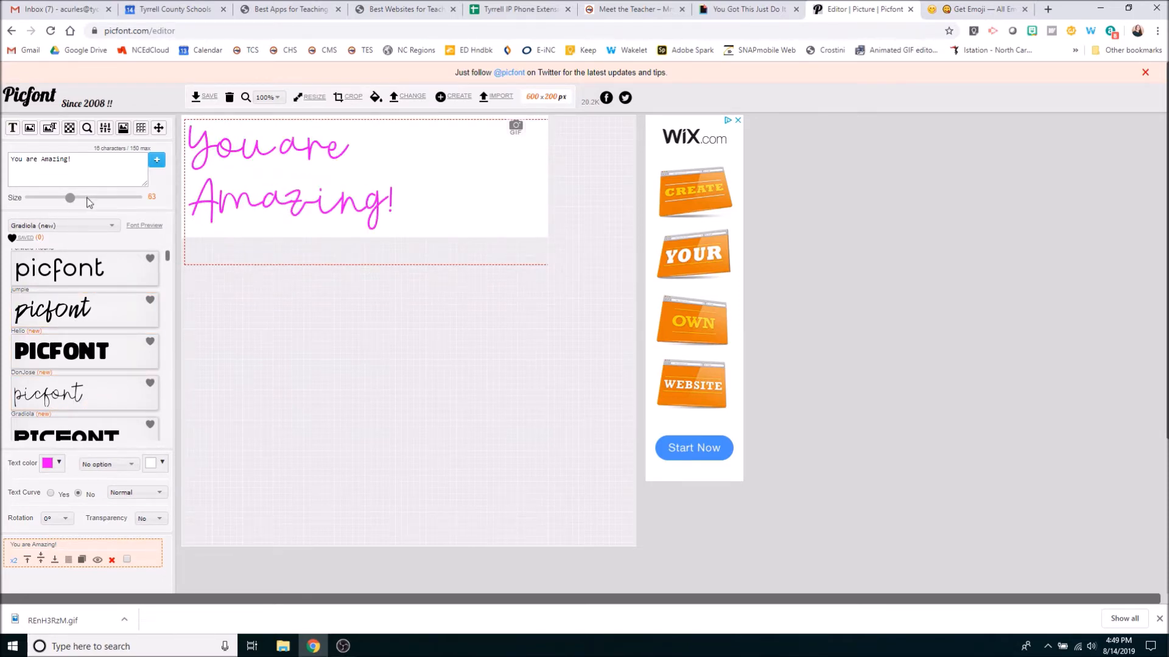
# - Reduce the "You are Amazing!" text to size 52, centre it in the picture and deselect it
pyautogui.click(63, 199)
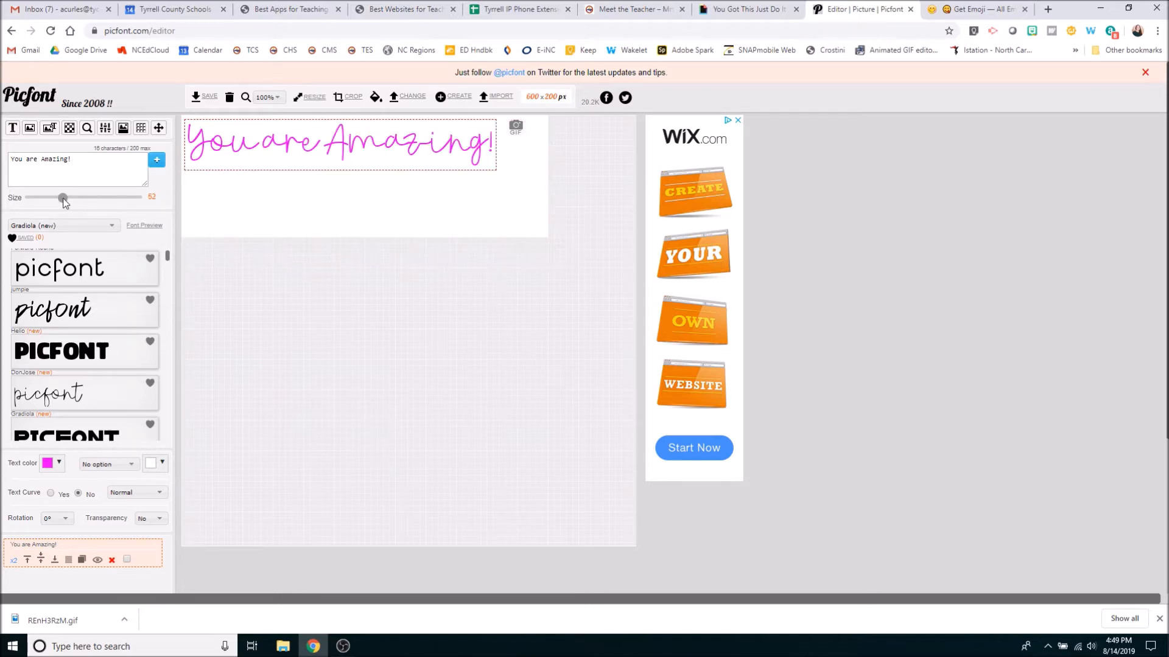
pyautogui.moveTo(368, 162); pyautogui.dragTo(385, 183)
pyautogui.click(382, 227)
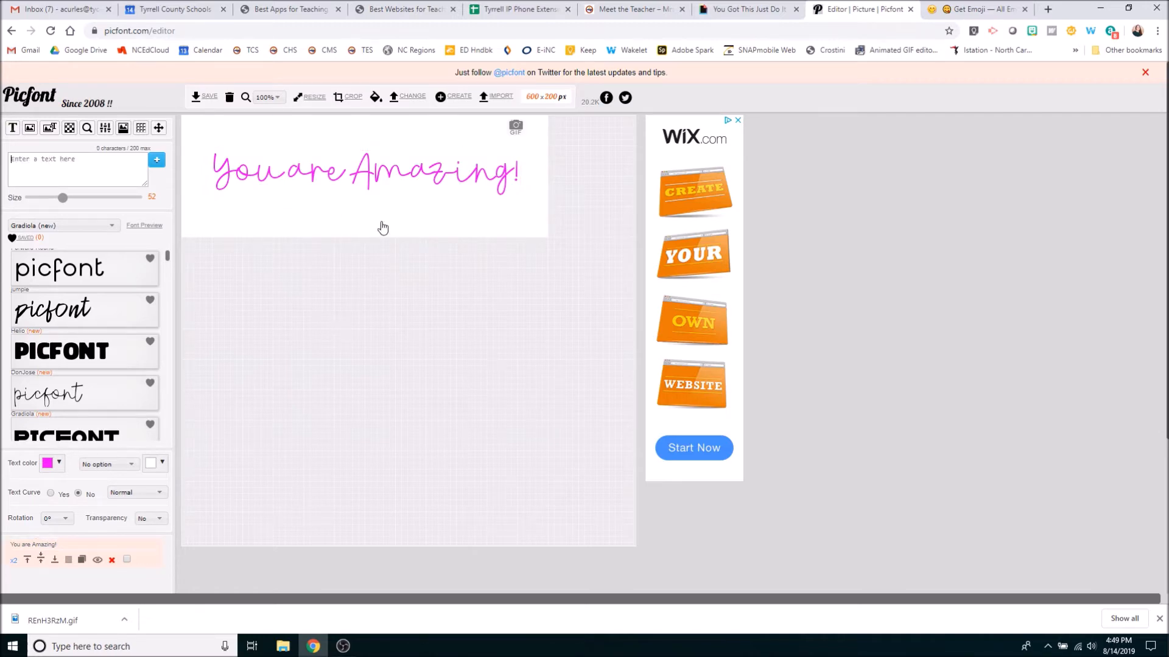
# - Change the picture's background color to black while keeping the text element
pyautogui.click(377, 97)
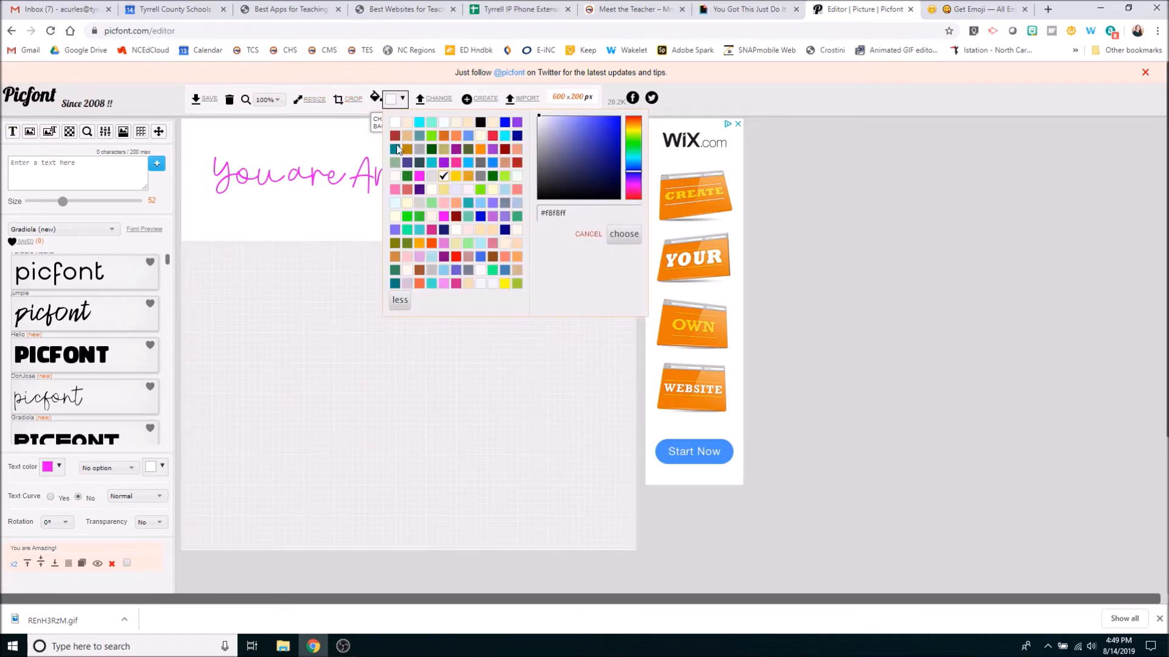
pyautogui.click(481, 124)
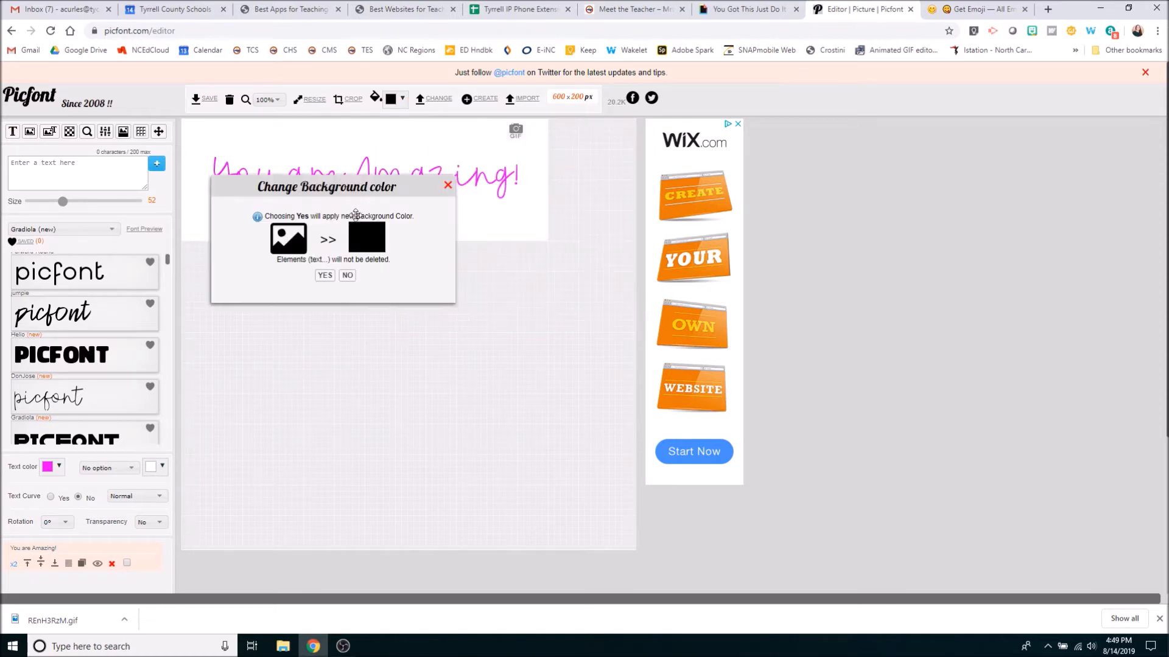
pyautogui.click(324, 275)
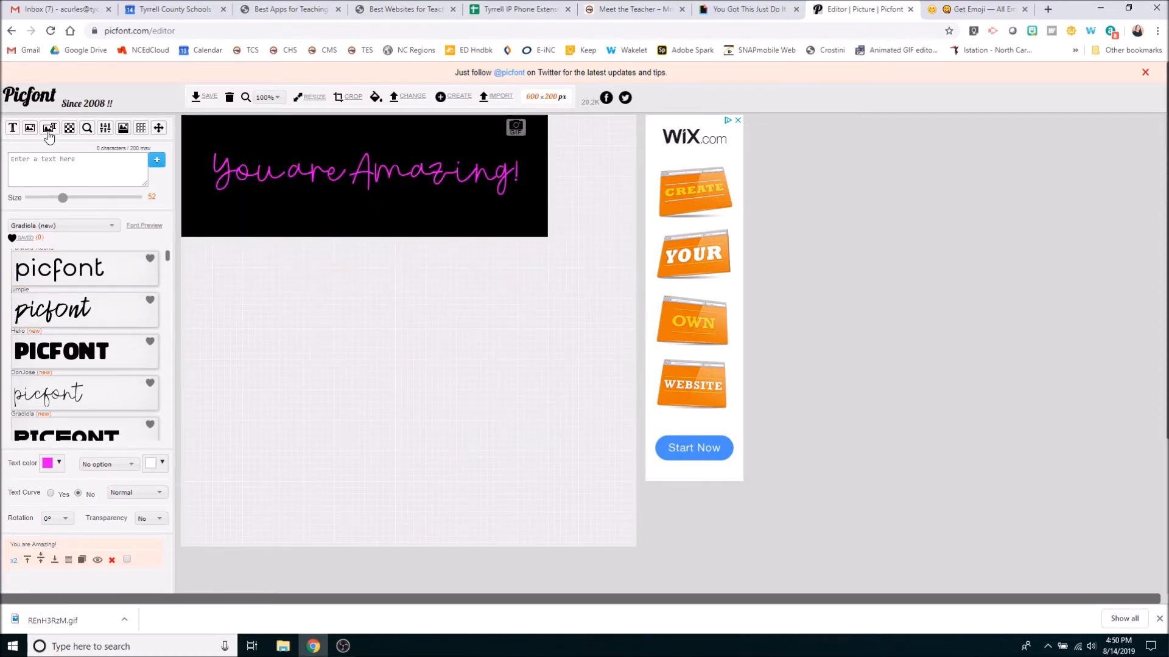
# - Select the "You are Amazing!" text and try the Outline Mix and Background effects on it
pyautogui.click(12, 128)
pyautogui.click(12, 128)
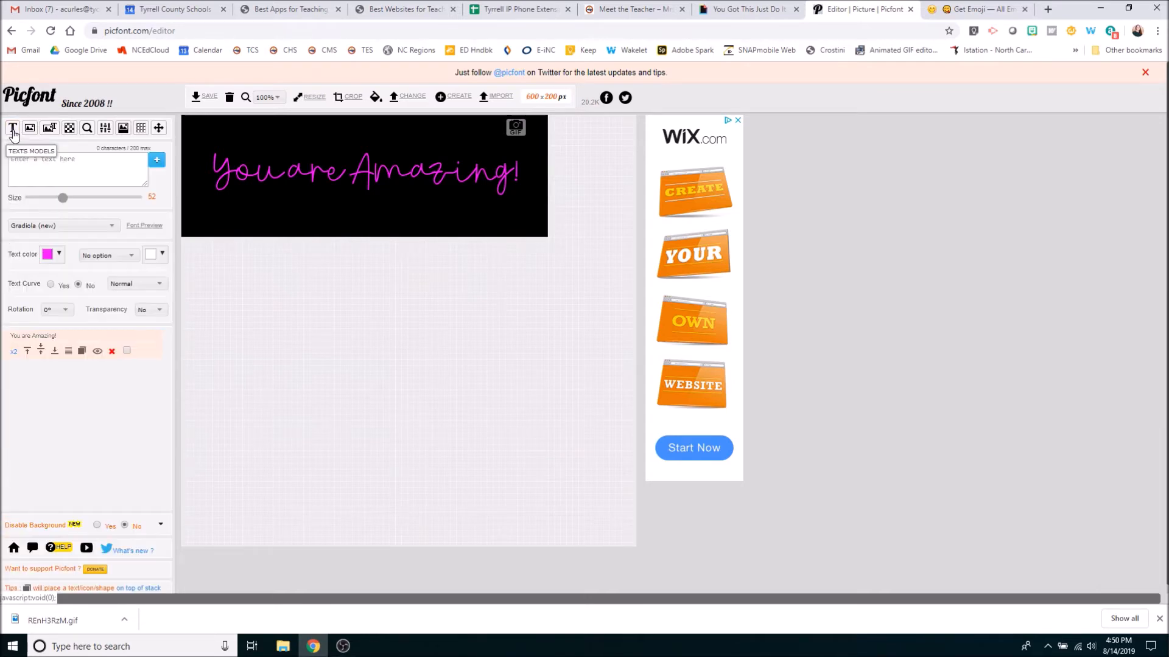
pyautogui.click(388, 170)
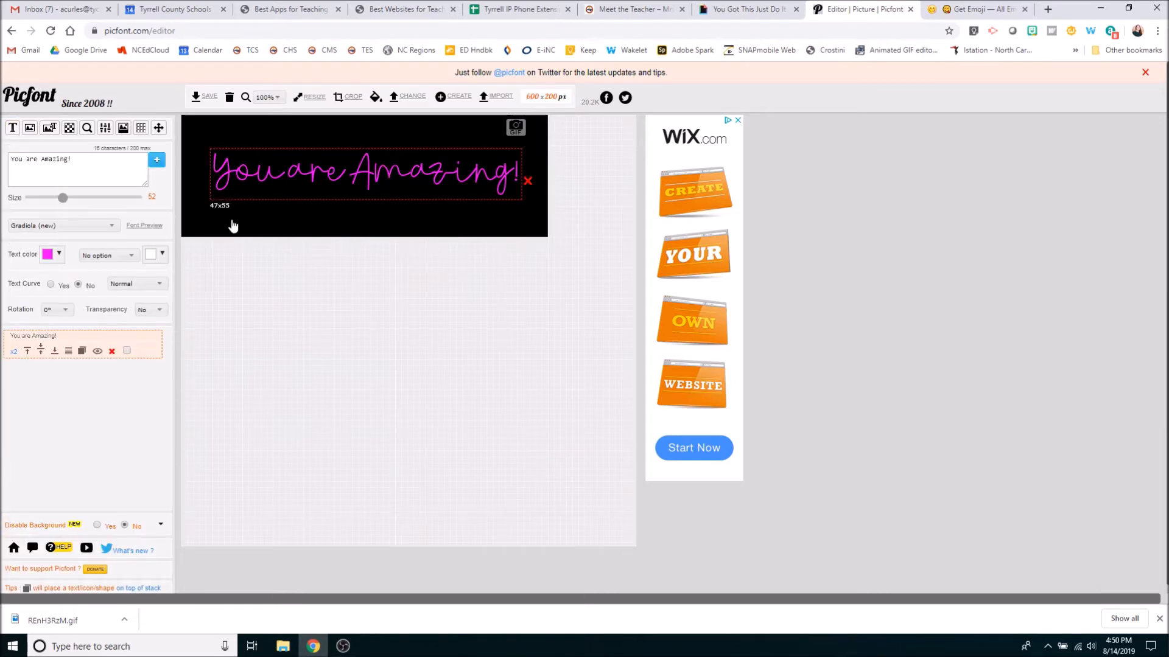
pyautogui.click(132, 257)
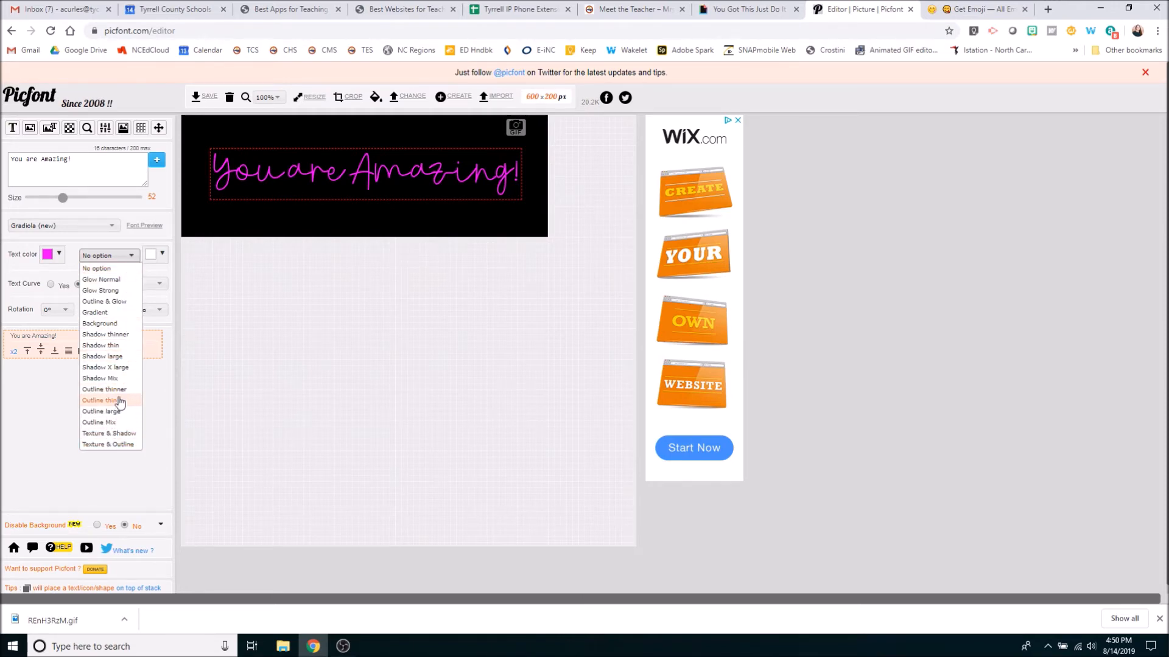
pyautogui.click(119, 424)
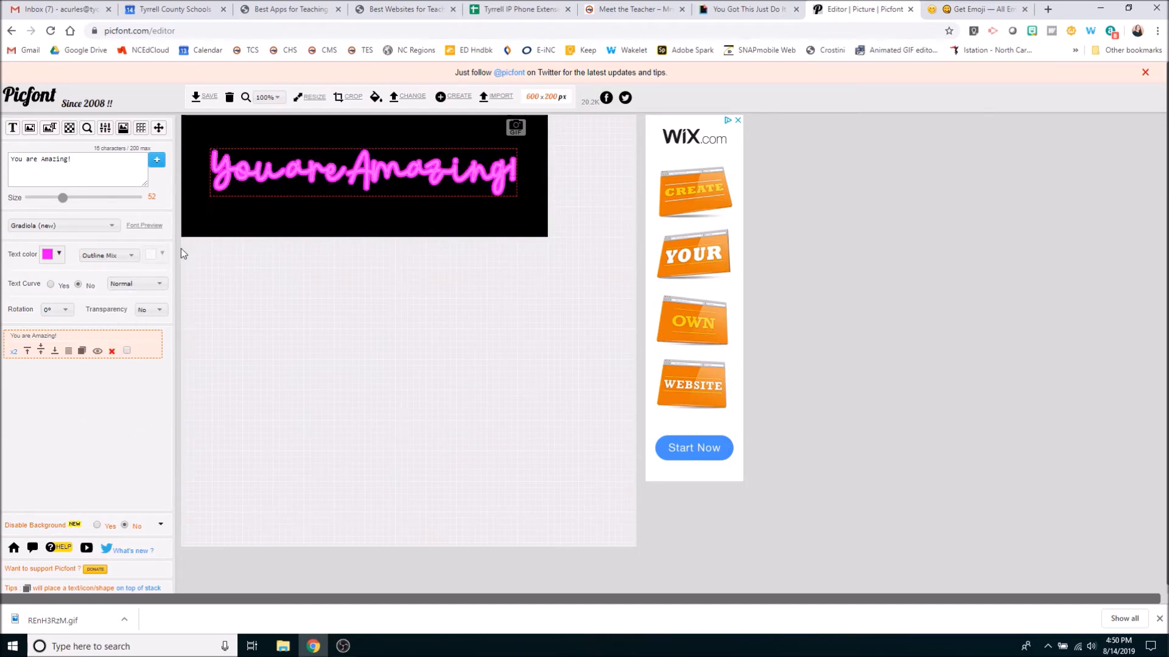
pyautogui.click(135, 255)
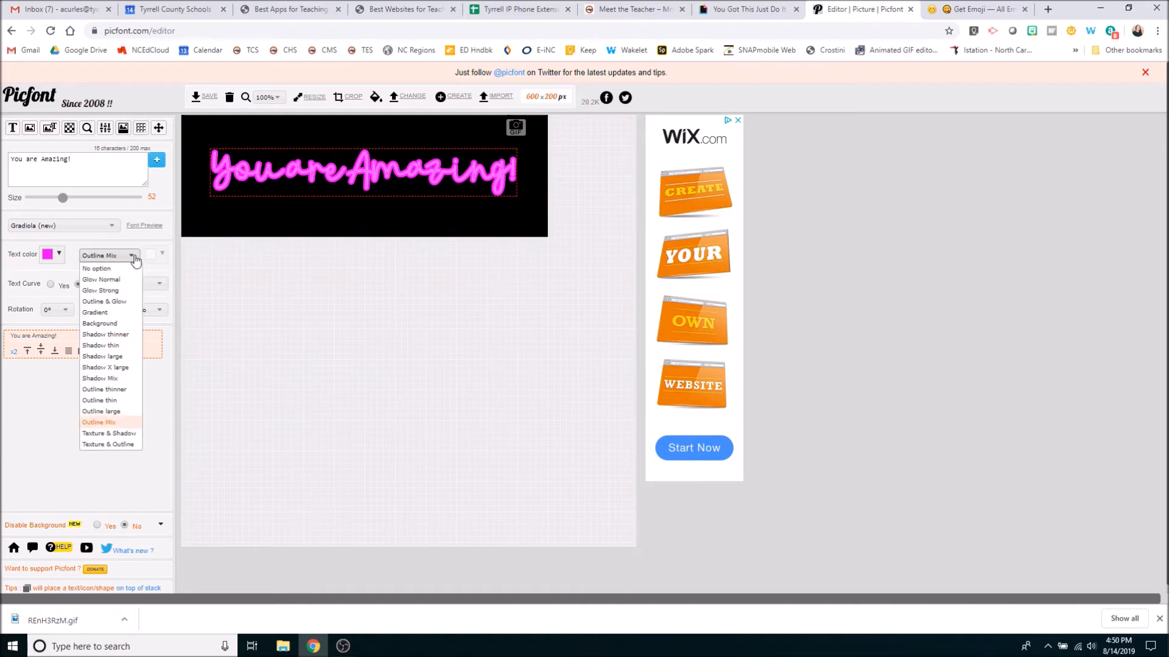
pyautogui.click(115, 327)
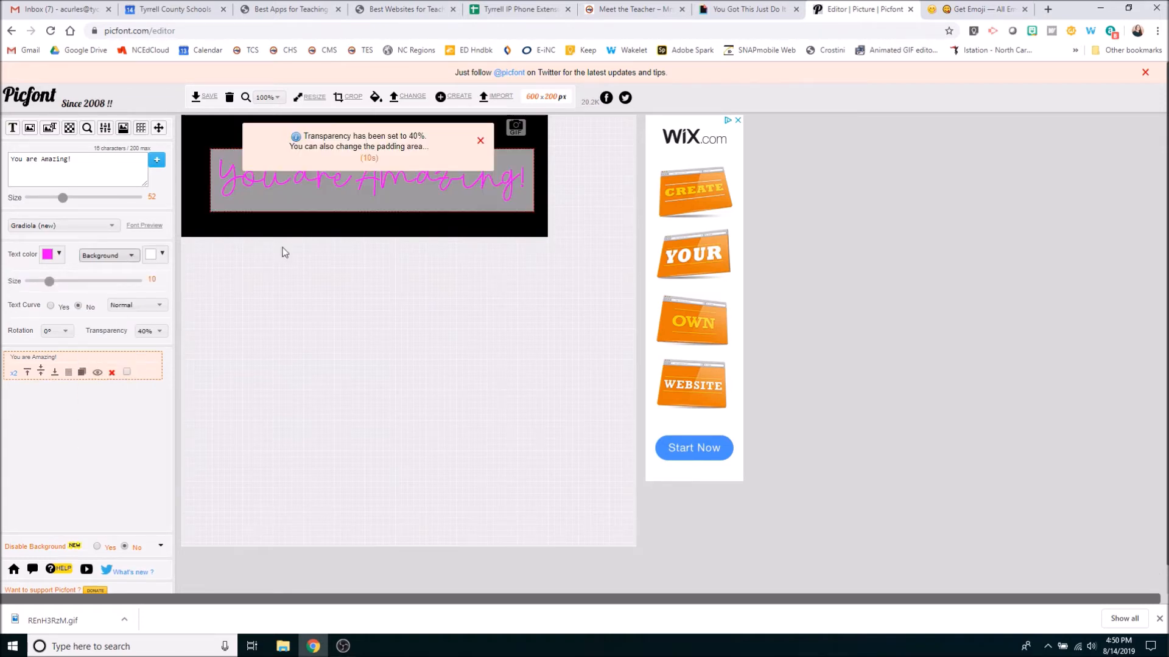
pyautogui.click(481, 141)
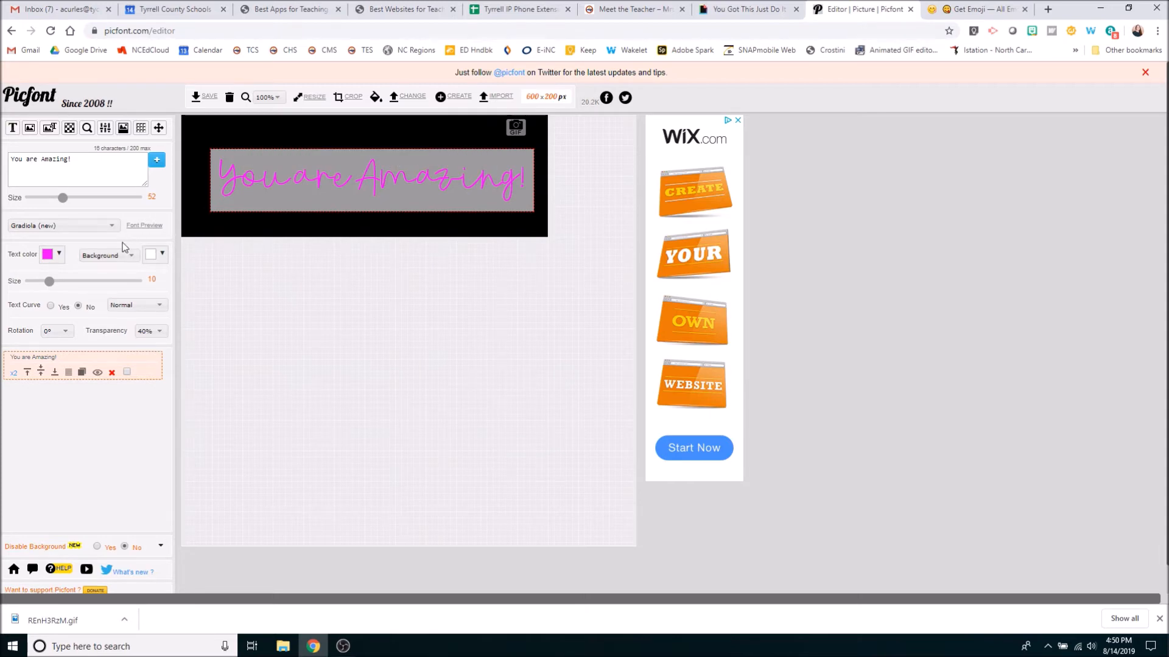
# - Apply the Outline & Glow effect to the "You are Amazing!" text
pyautogui.click(134, 256)
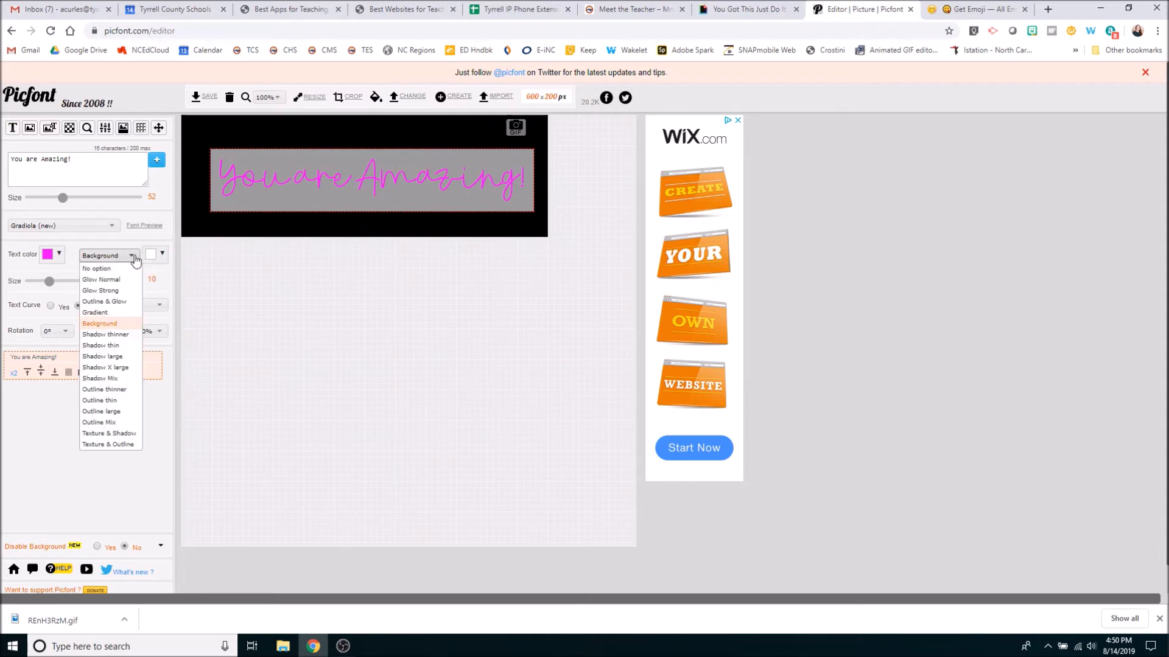
pyautogui.click(123, 302)
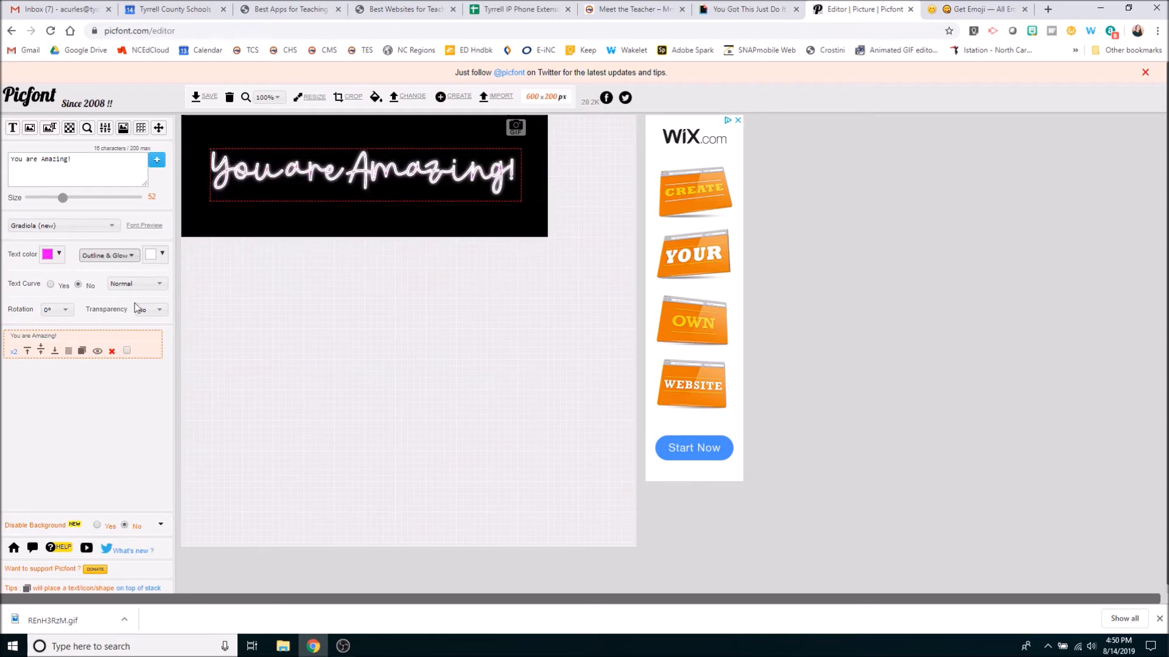
# - Set the text's glow color to cyan (#00ffff), save the picture as the first GIF instant and move the Instants window below the picture
pyautogui.click(162, 255)
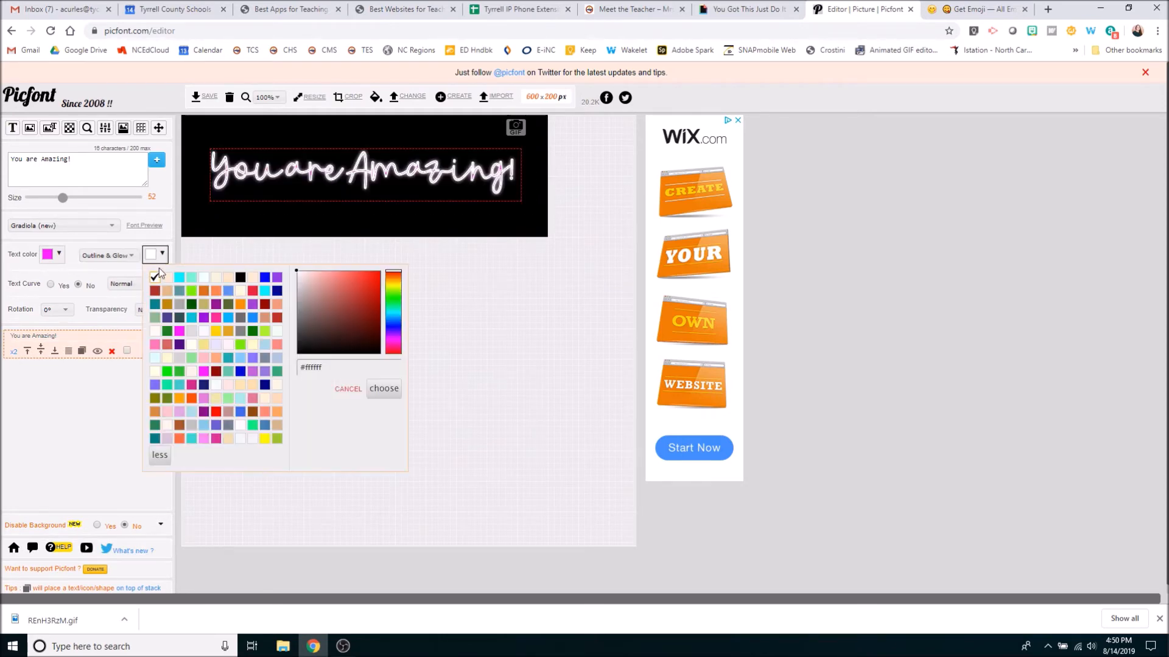
pyautogui.click(266, 292)
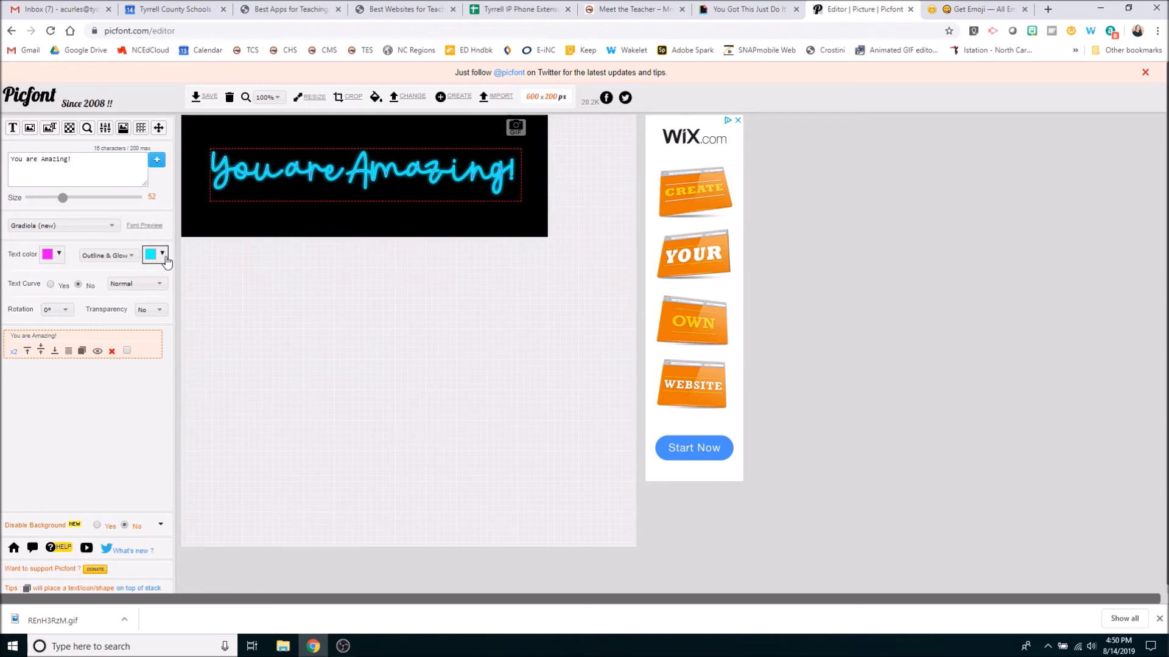
pyautogui.click(517, 129)
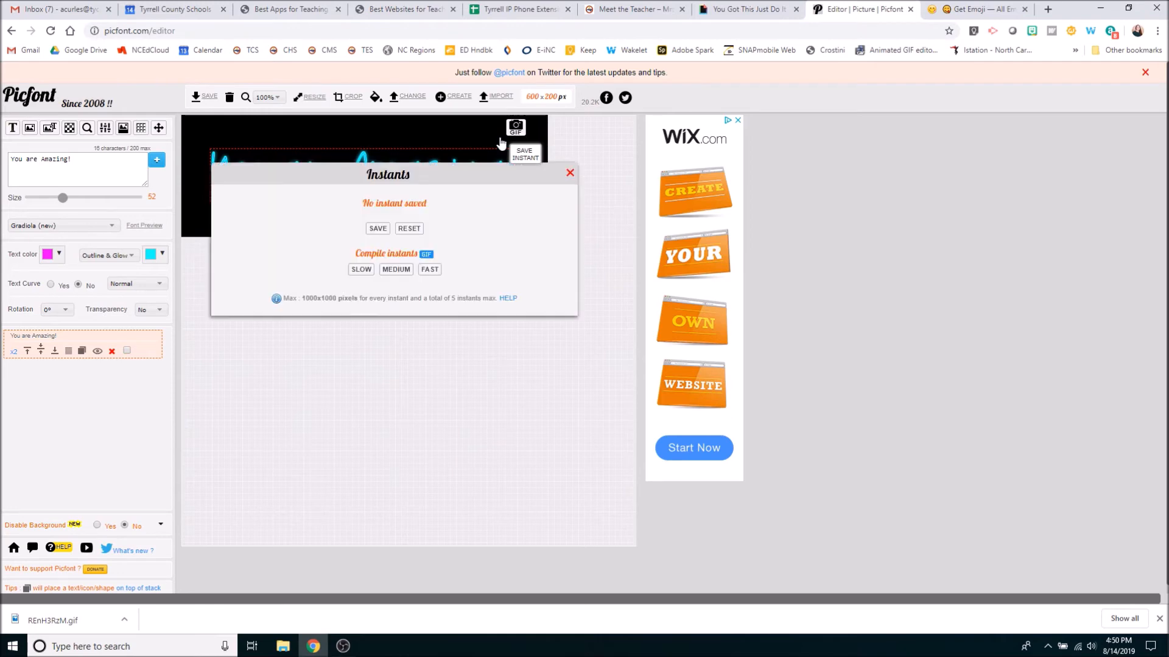
pyautogui.click(378, 229)
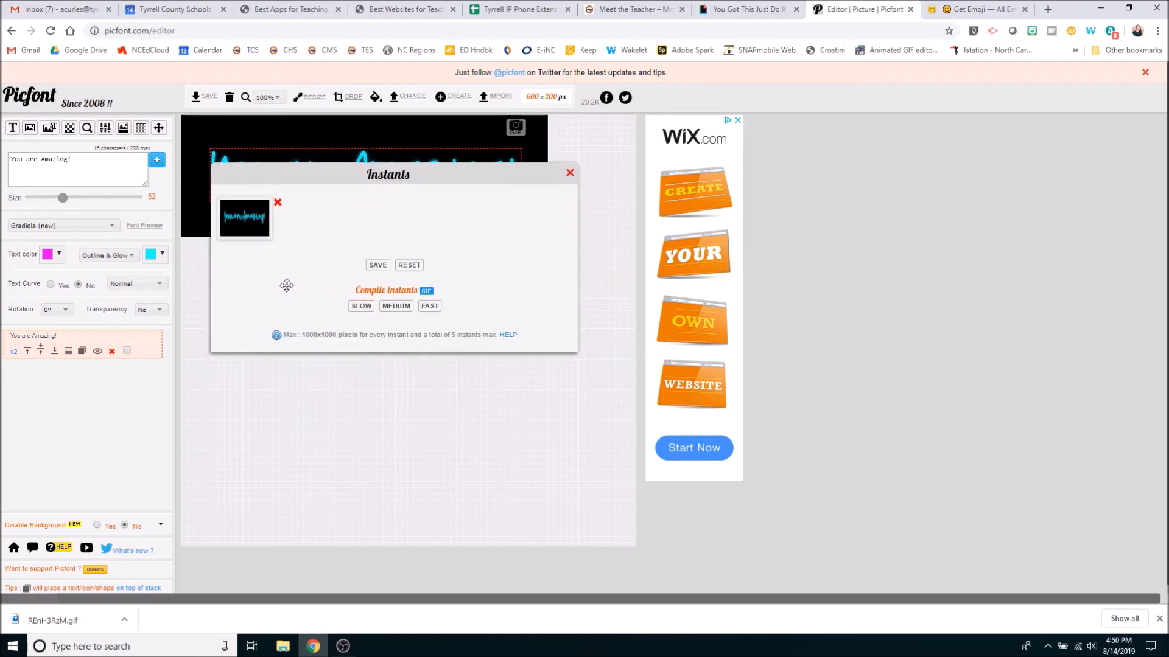
pyautogui.moveTo(448, 179); pyautogui.dragTo(376, 340)
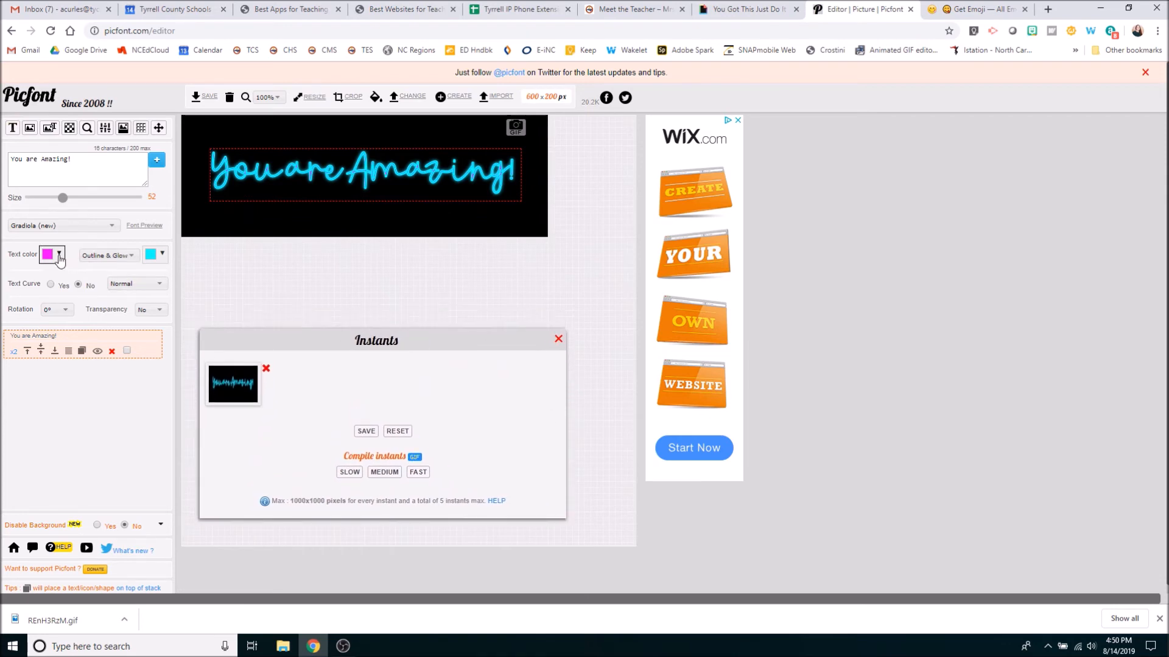
# - Change the text's glow color to green and save the picture as the second instant
pyautogui.click(166, 255)
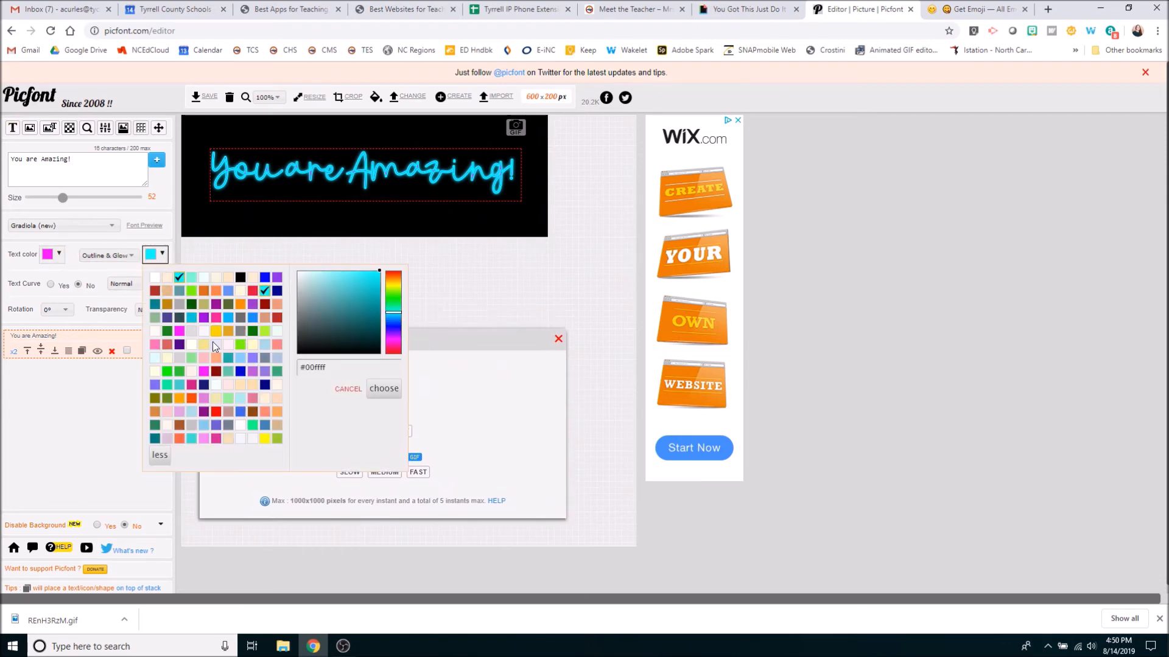
pyautogui.click(393, 298)
pyautogui.click(384, 388)
pyautogui.click(367, 432)
# - Change the text's glow color to golden orange and save the picture as the third instant
pyautogui.click(162, 254)
pyautogui.click(179, 399)
pyautogui.click(384, 389)
pyautogui.click(367, 432)
# - Save a fourth instant with a purple text glow and a fifth with a red (#ff1800) glow
pyautogui.click(162, 255)
pyautogui.click(348, 389)
pyautogui.click(162, 254)
pyautogui.click(216, 412)
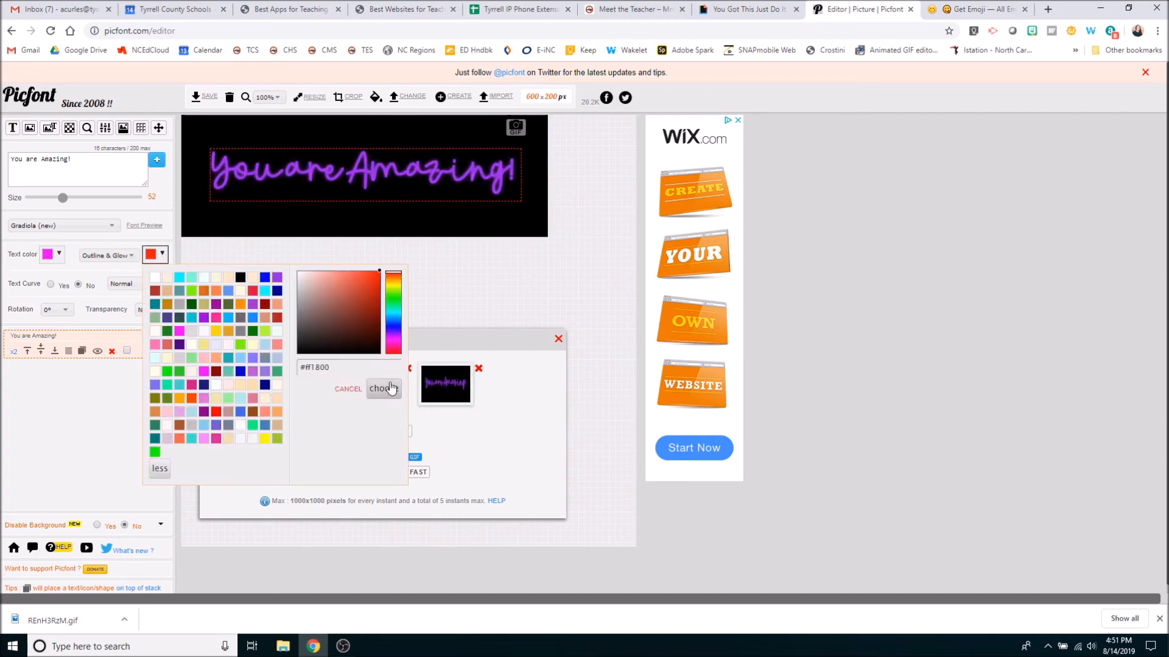
pyautogui.click(390, 388)
pyautogui.click(366, 431)
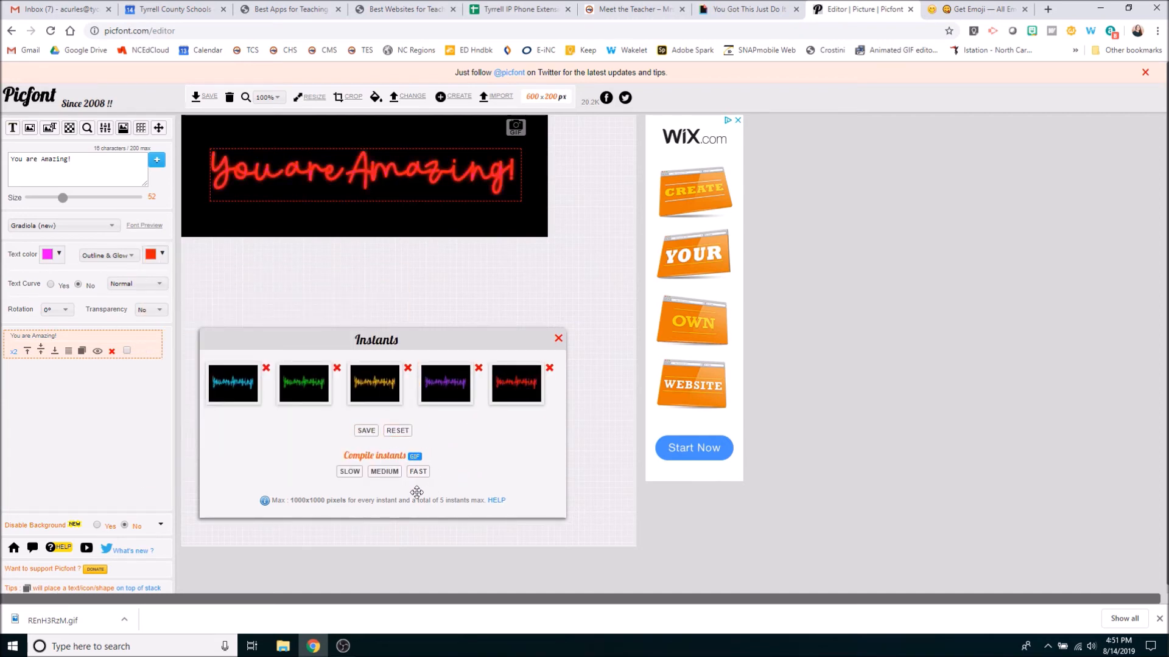
# - Compile the five instants into a GIF at fast speed and download it
pyautogui.click(419, 473)
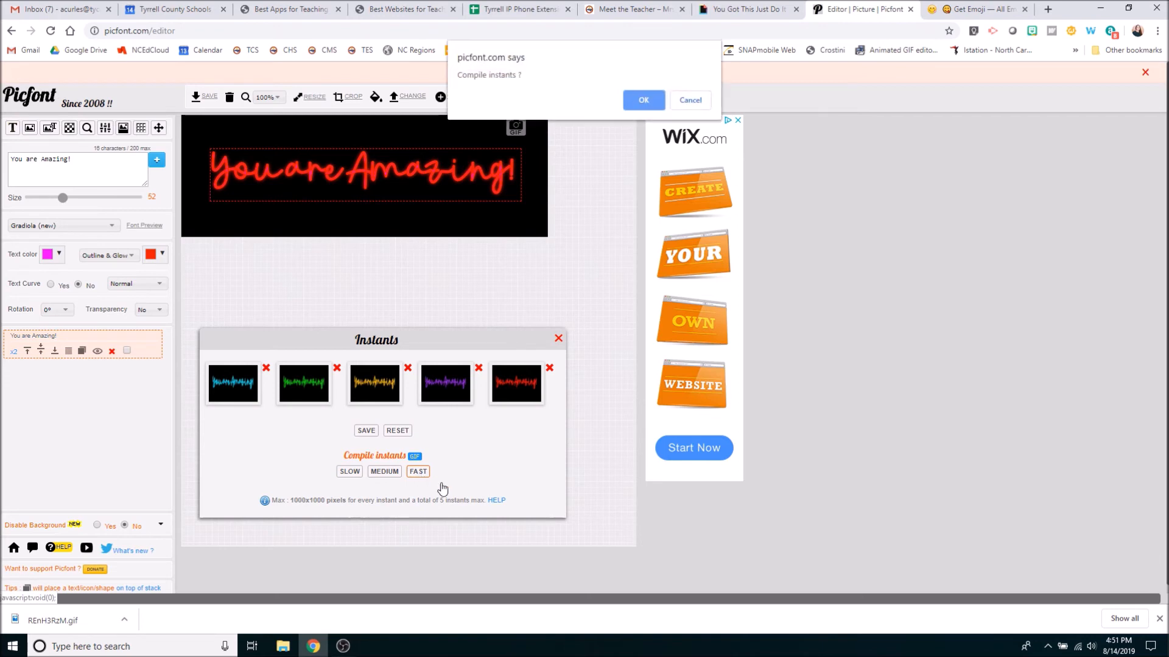
pyautogui.click(639, 109)
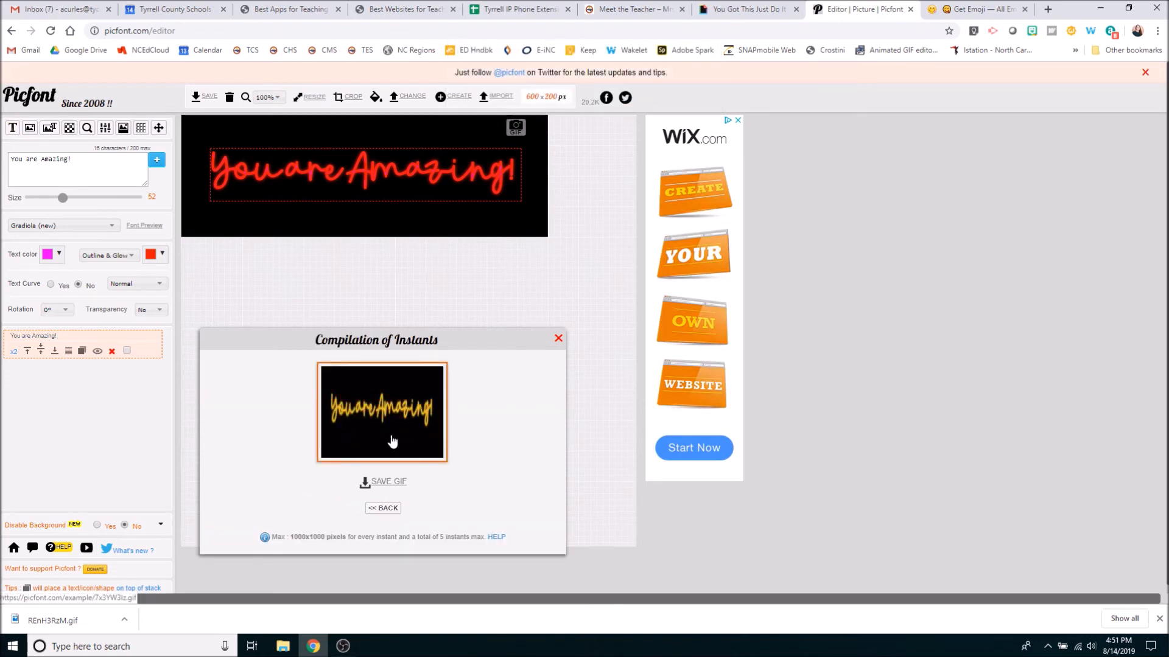
pyautogui.click(385, 484)
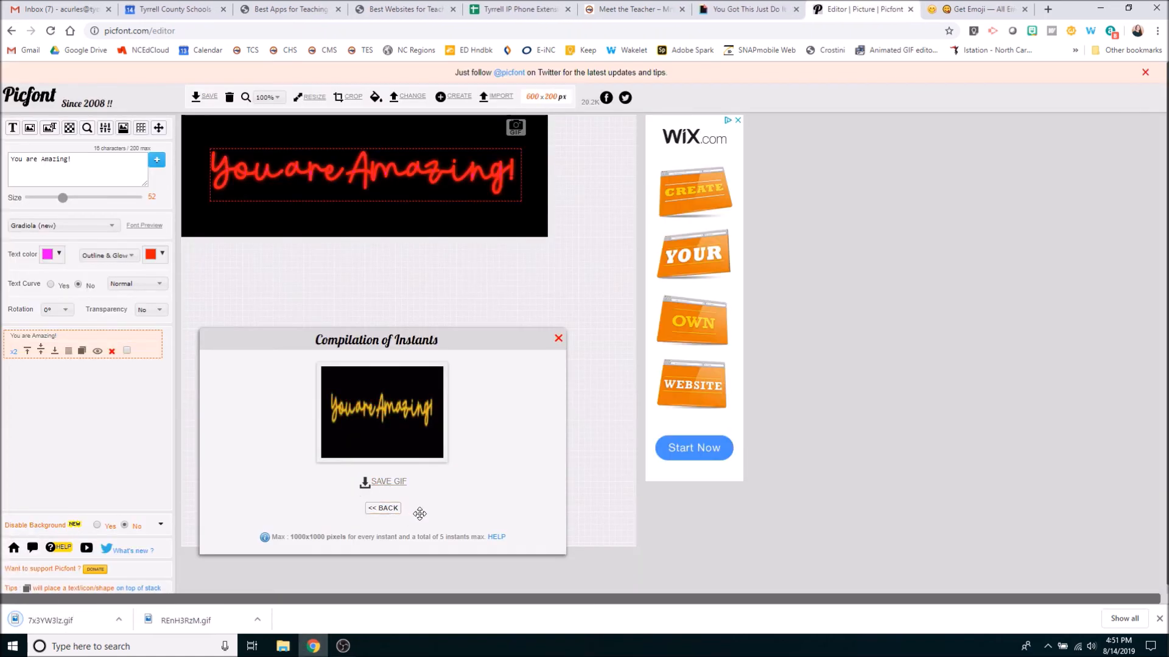
# - Show the downloaded GIF in its folder and rename it YouAreAmazing.gif
pyautogui.rightClick(71, 624)
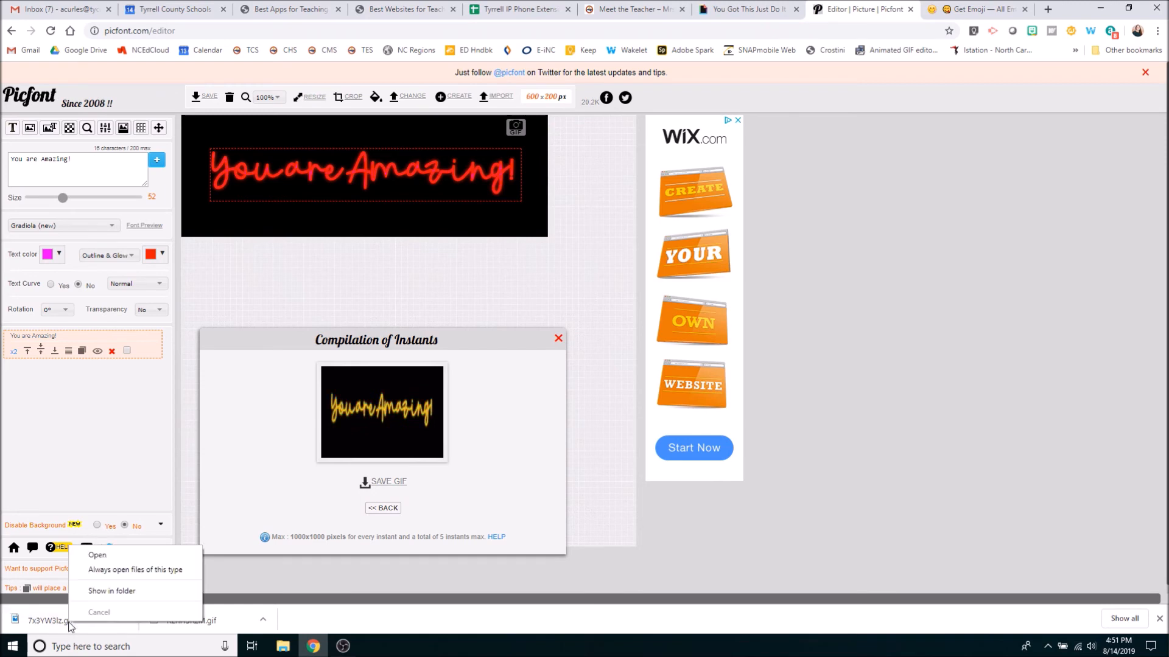
pyautogui.click(103, 591)
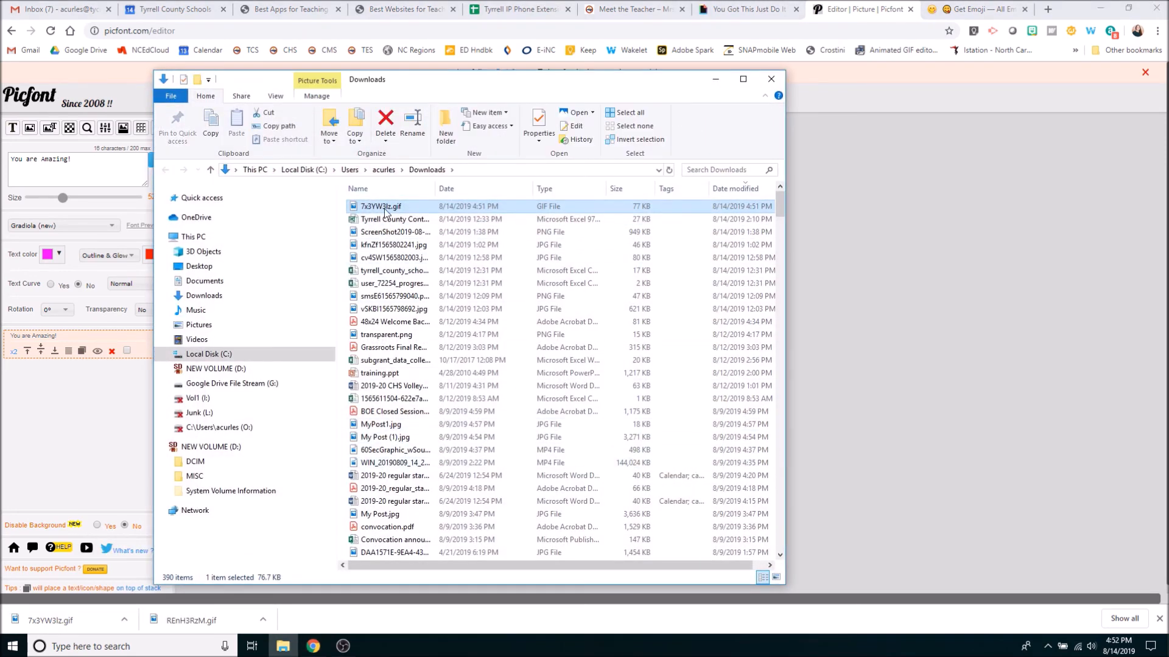
pyautogui.click(392, 211)
pyautogui.write('T')
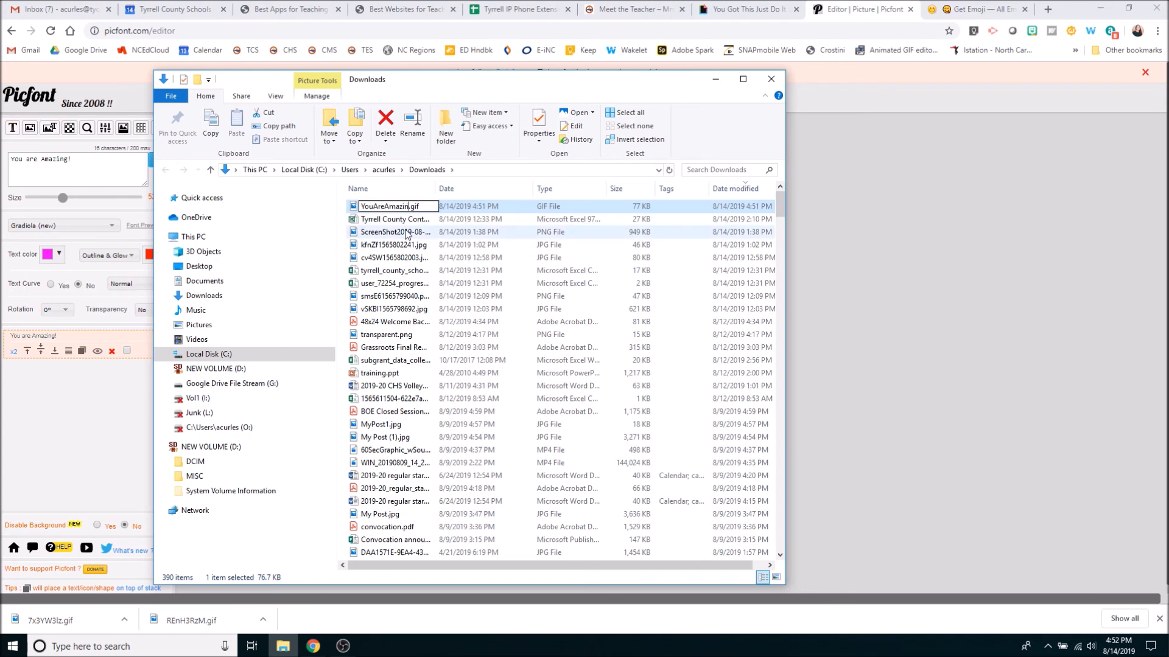
pyautogui.press('Return')
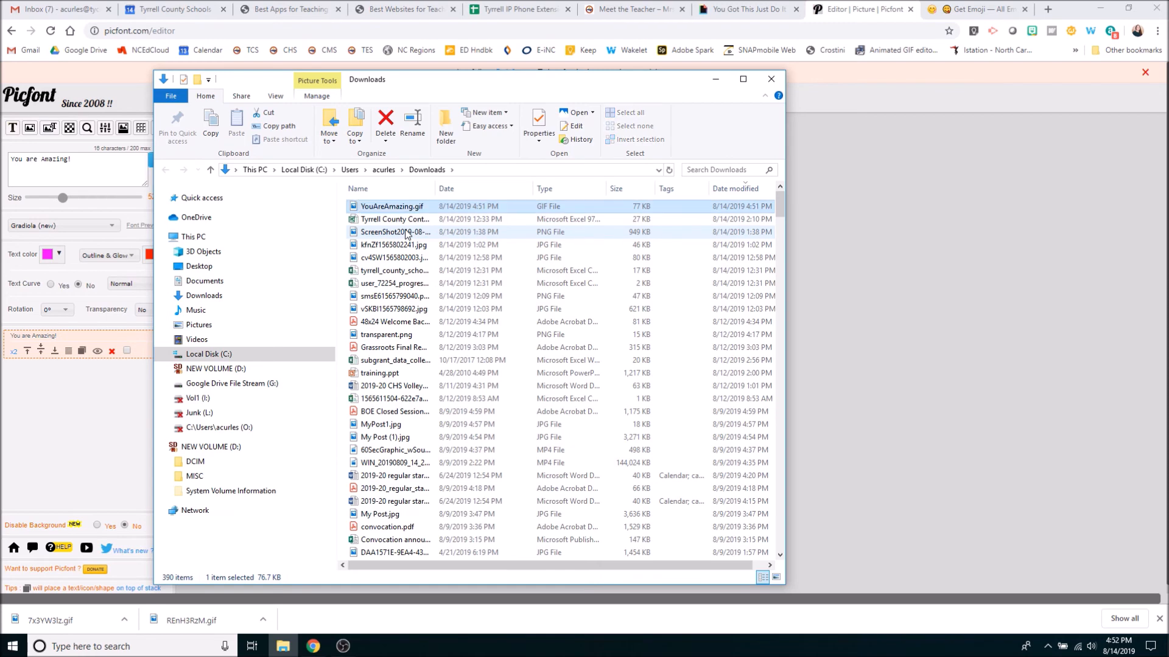
# - Move YouAreAmazing.gif from the Downloads folder to the desktop, close the folder and open the GIF to preview it
pyautogui.click(1131, 10)
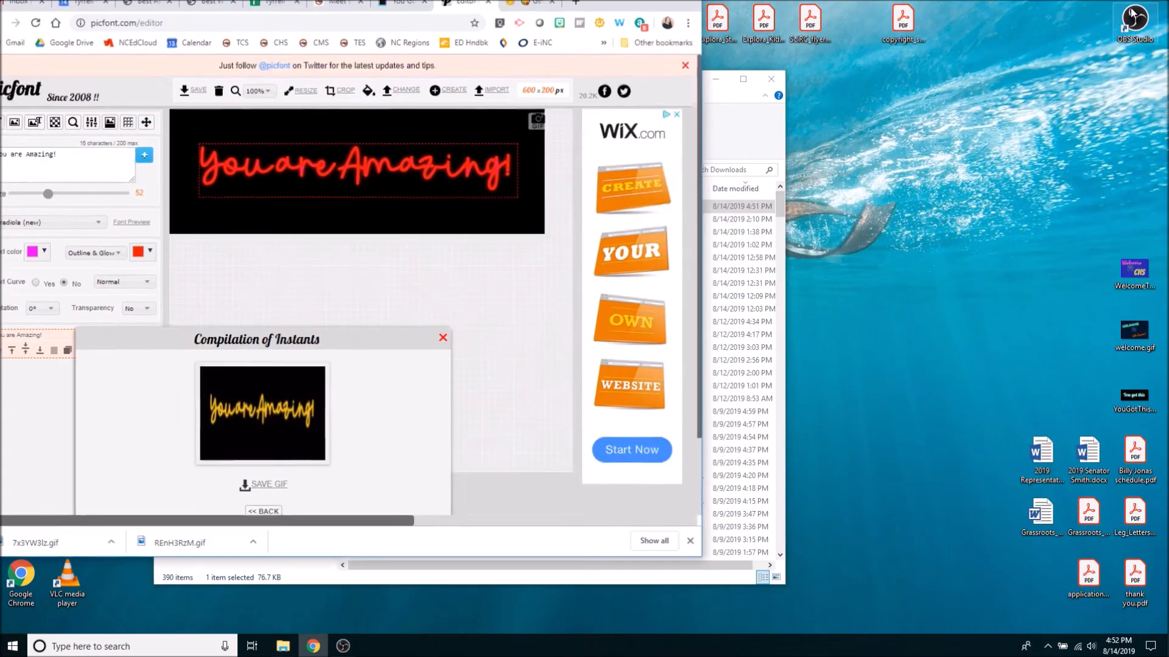
pyautogui.click(727, 98)
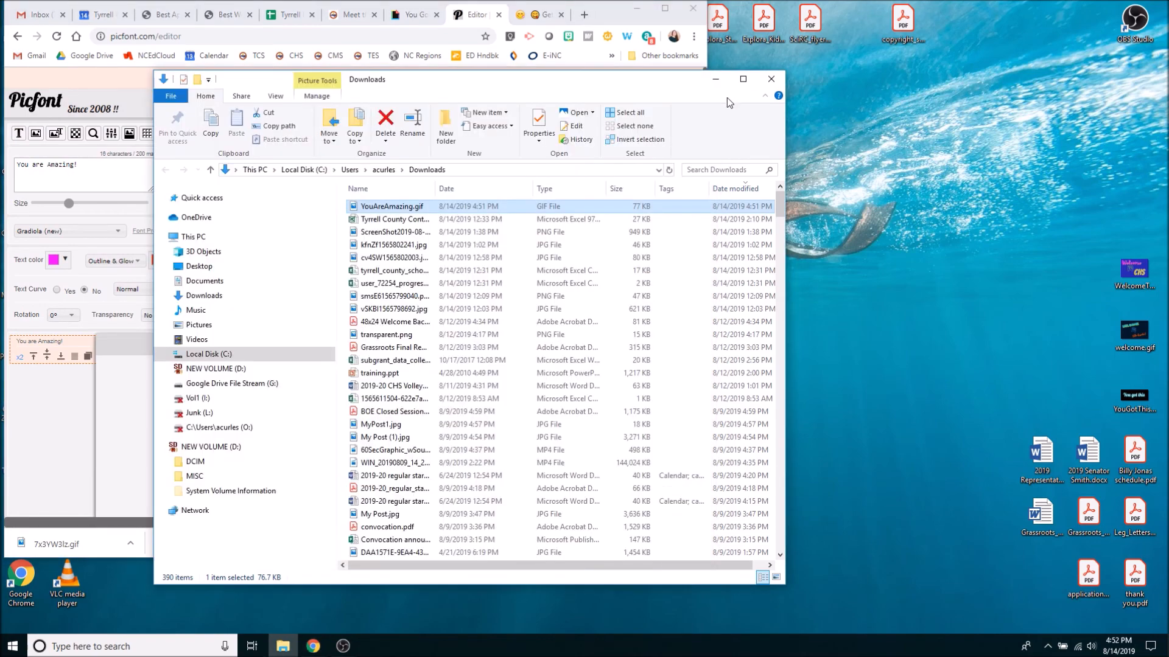
pyautogui.moveTo(392, 210); pyautogui.dragTo(1126, 233)
pyautogui.click(768, 81)
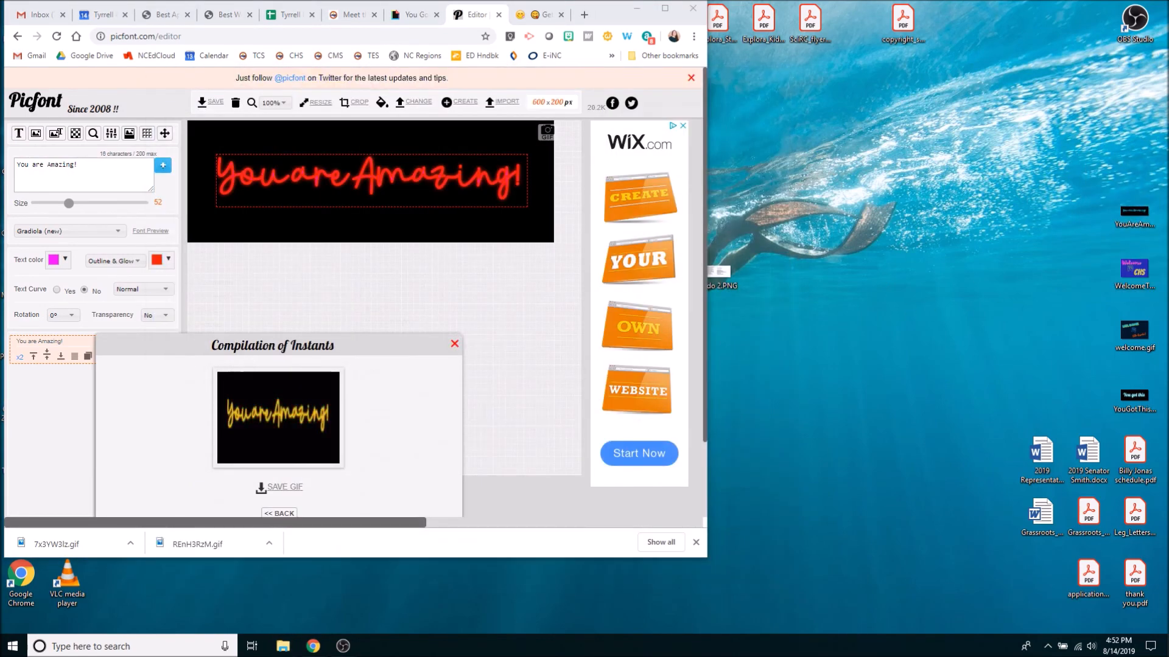
pyautogui.doubleClick(1138, 214)
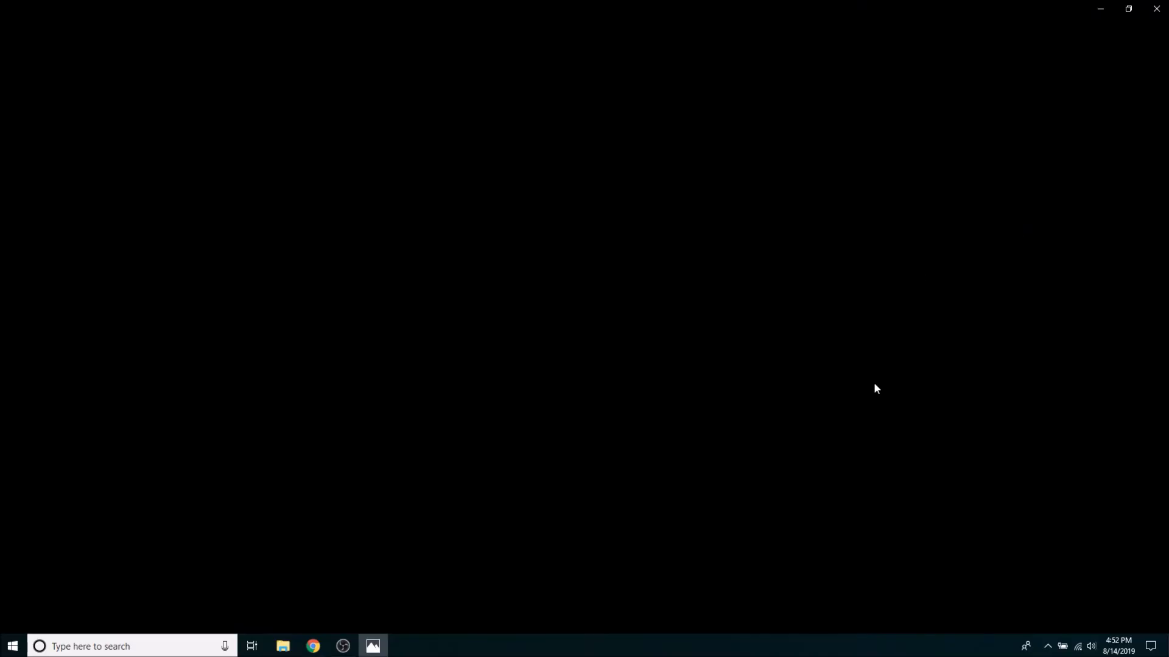